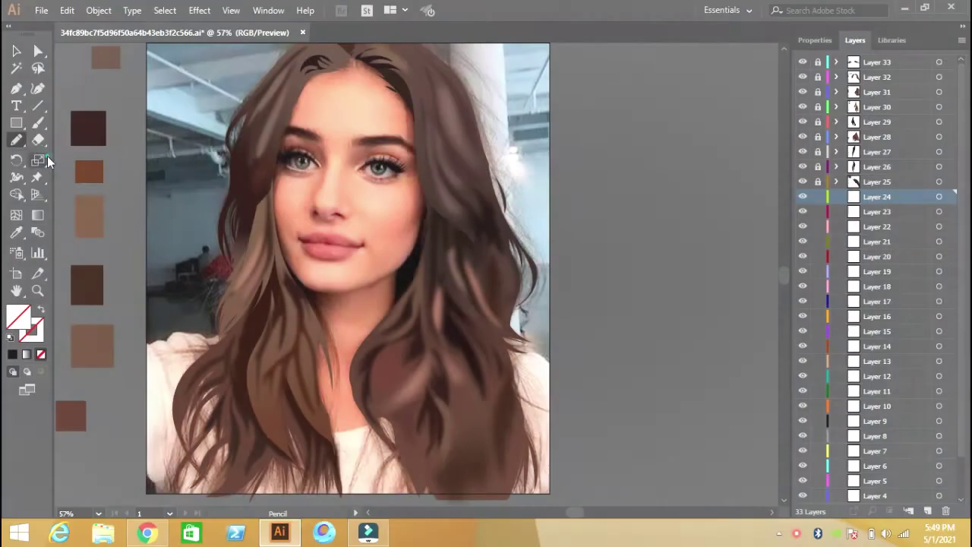
Zoom in on the eyes and trace the left eyebrow, filling it with the photo's dark brown.
scroll(262, 159, up, 1)
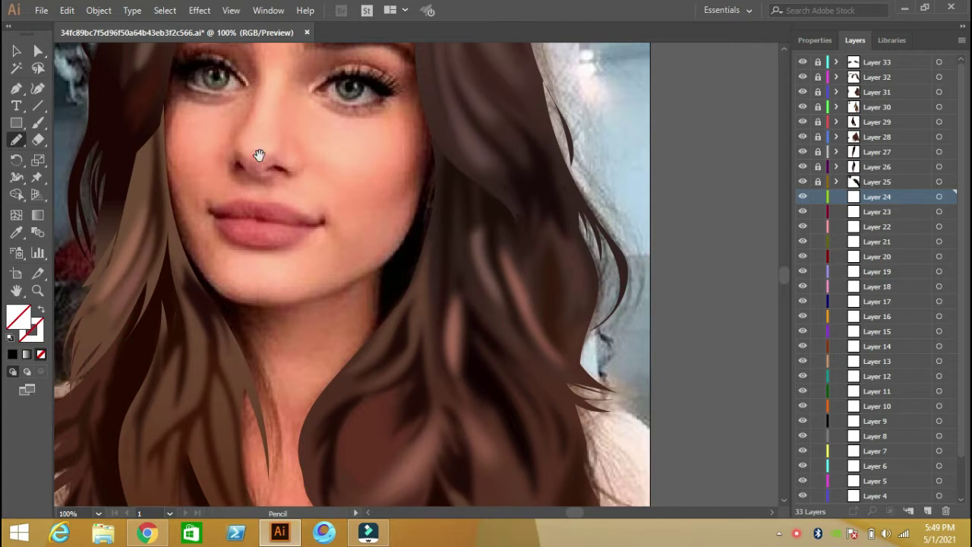
scroll(349, 260, up, 1)
click(90, 512)
scroll(332, 200, up, 1)
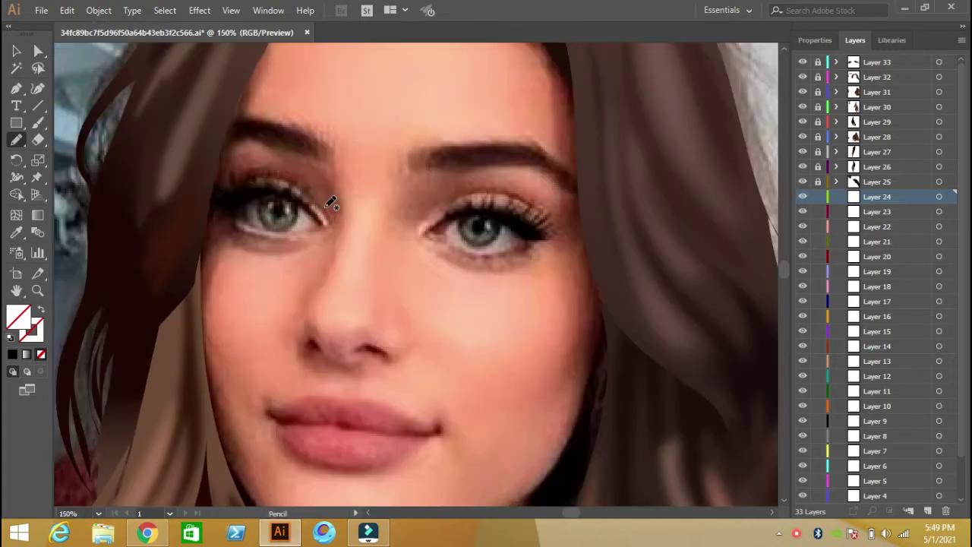
scroll(353, 201, up, 1)
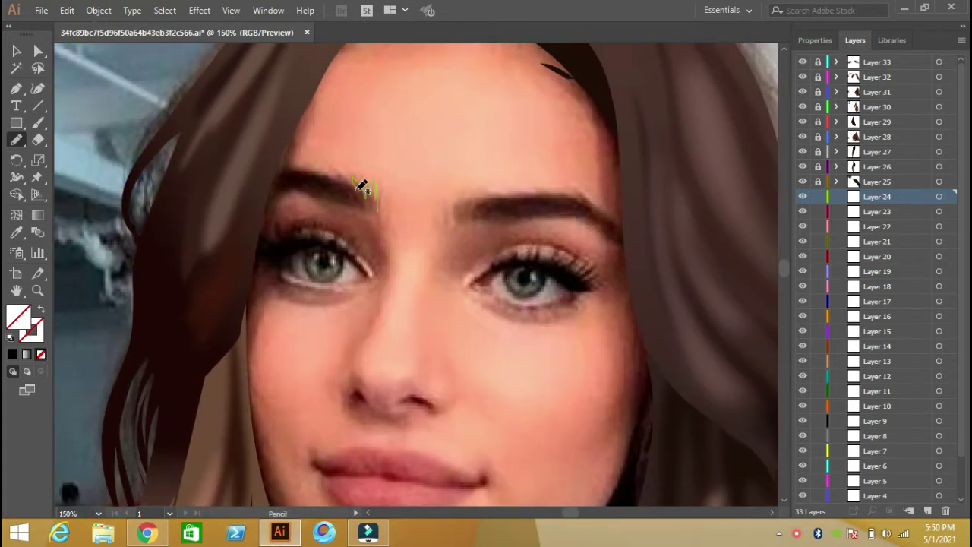
drag(267, 179, 258, 203)
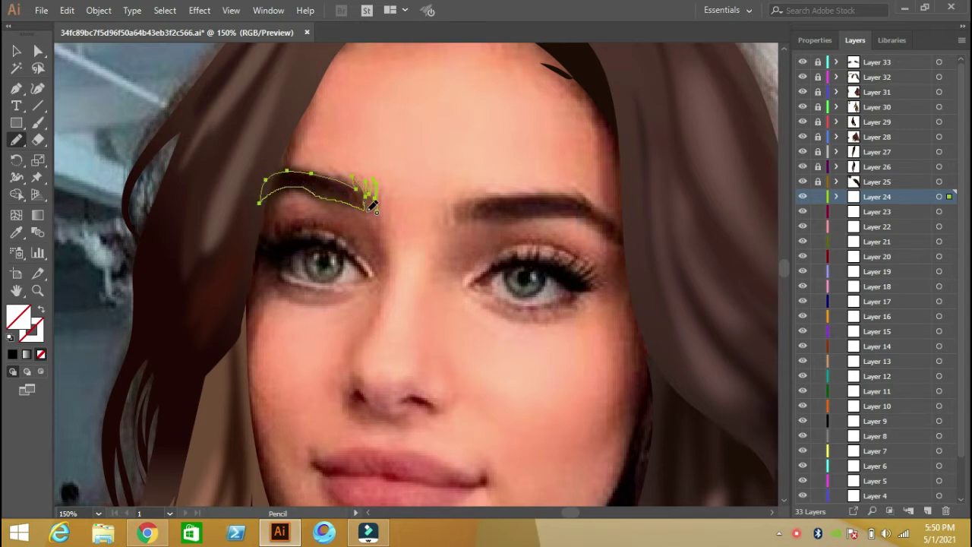
click(16, 232)
click(294, 178)
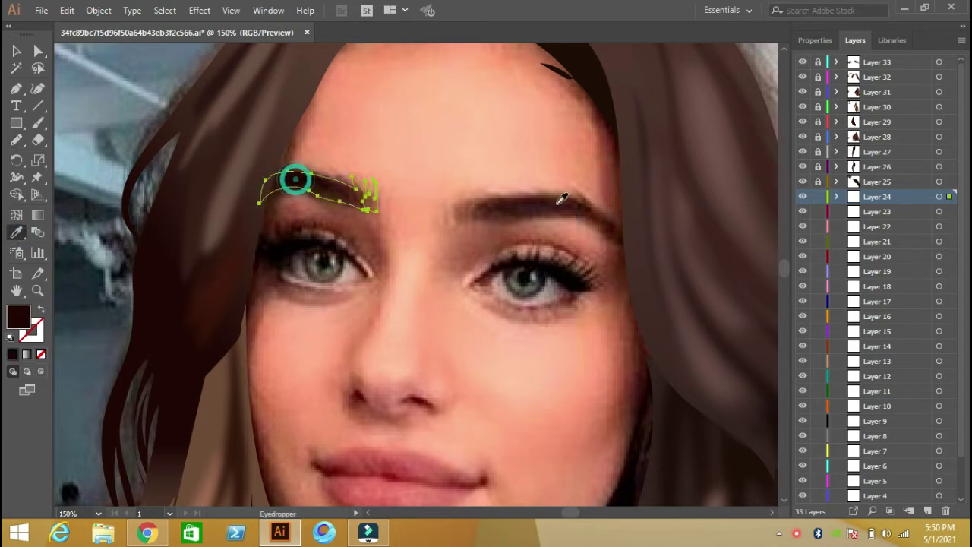
Trace the right eyebrow, fill it dark brown from the photo, and lock Layer 24.
click(16, 140)
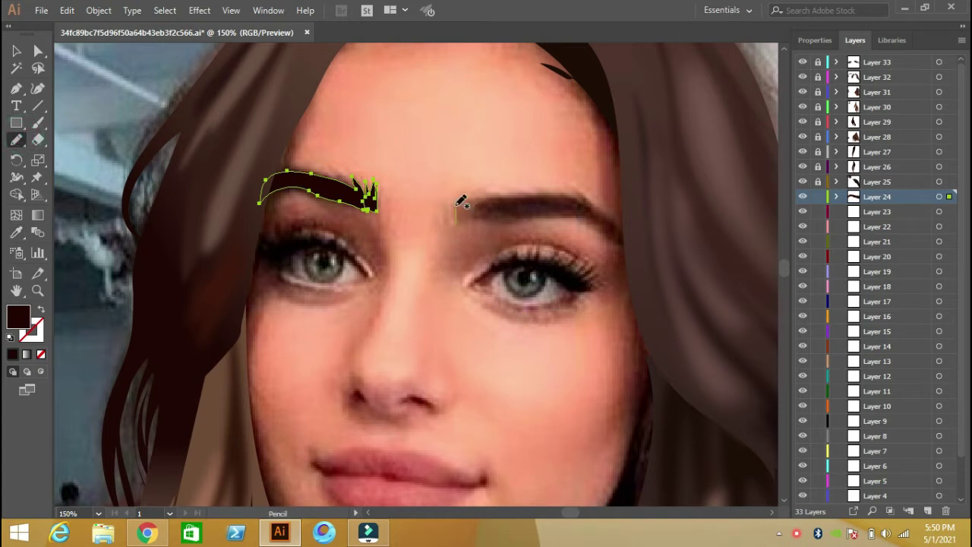
mouse_move(543, 190)
mouse_down()
mouse_move(583, 199)
mouse_move(637, 246)
mouse_up()
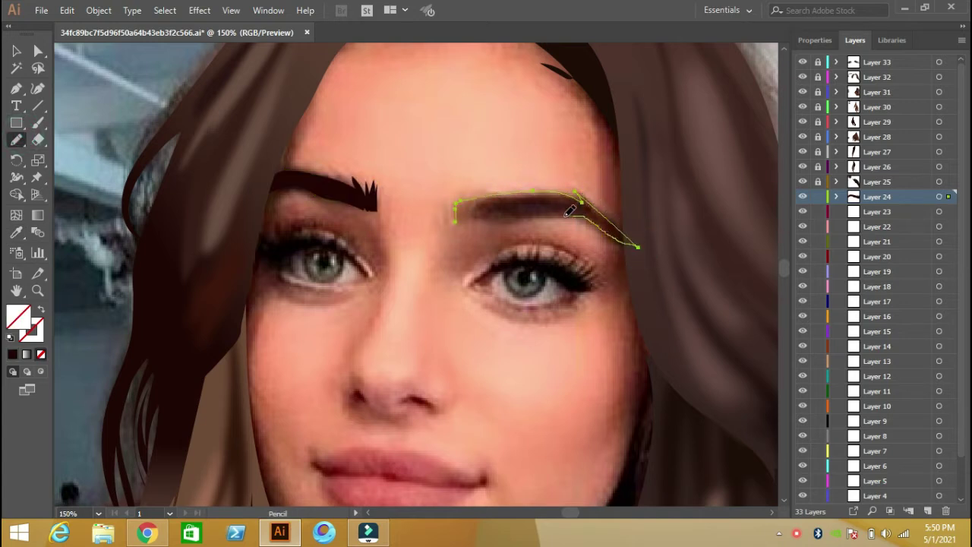
click(12, 354)
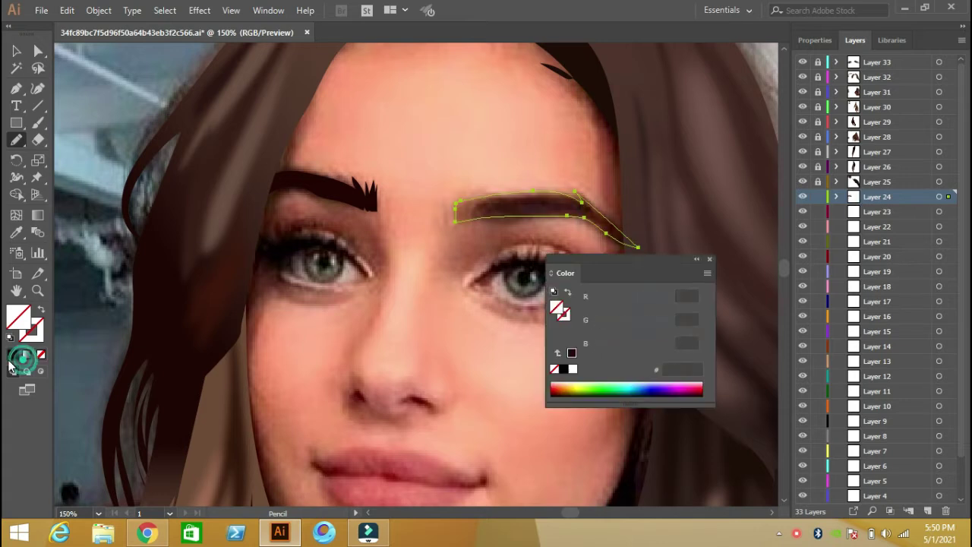
click(714, 261)
click(818, 197)
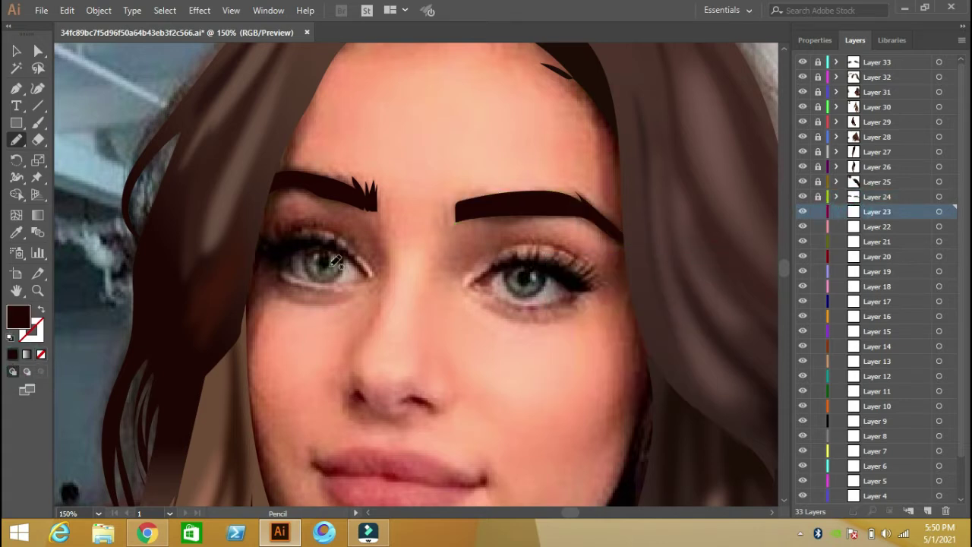
Zoom to 400% on the left eye and trace the upper lashes and lash line as one shape.
click(98, 514)
click(119, 258)
mouse_move(314, 314)
mouse_down()
mouse_move(574, 404)
mouse_move(533, 358)
mouse_up()
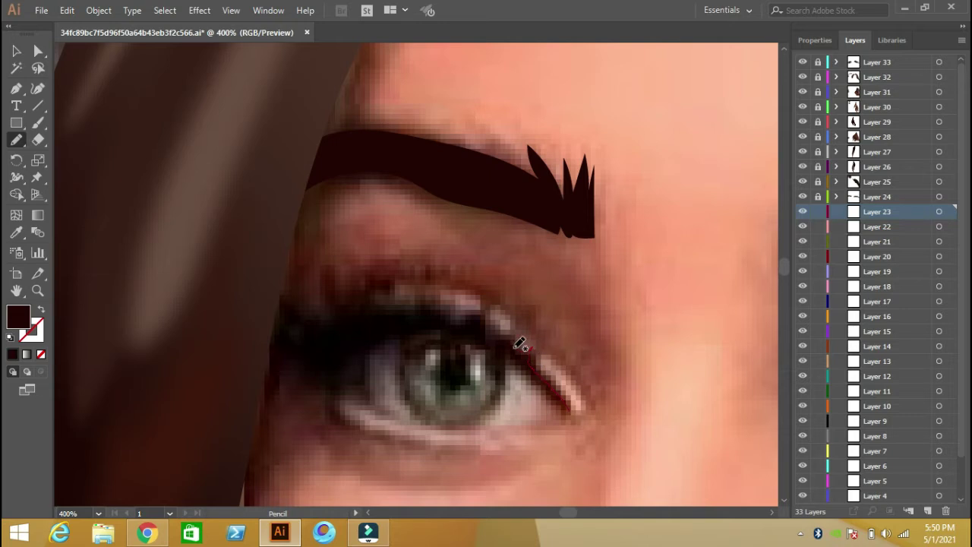
drag(511, 271, 479, 312)
drag(328, 372, 326, 371)
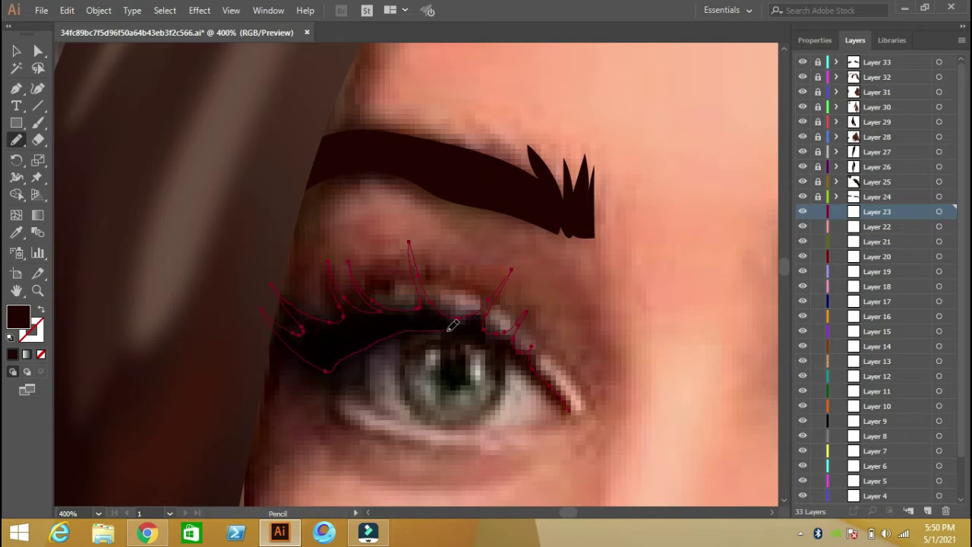
drag(566, 408, 568, 410)
Fill the lash shape black from the photo and lock Layer 23.
key(i)
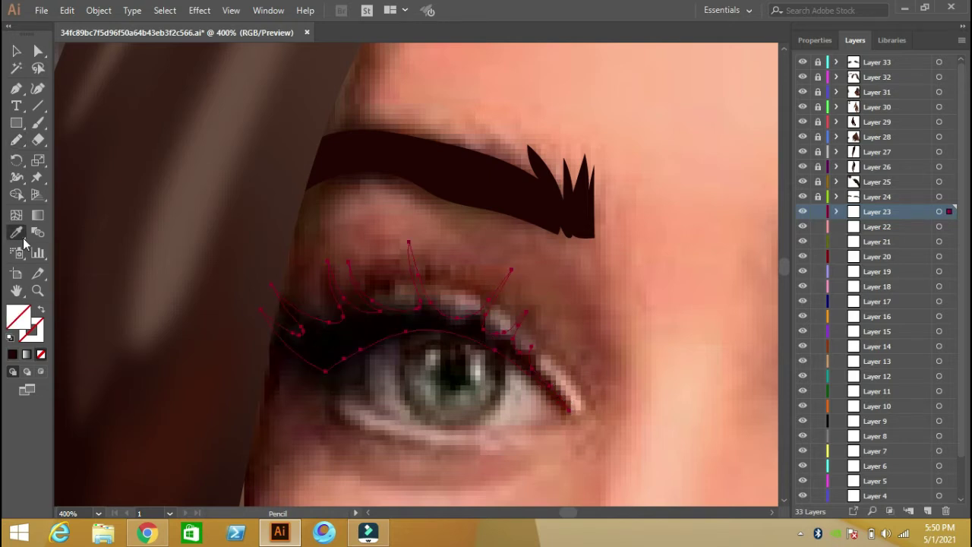
click(343, 336)
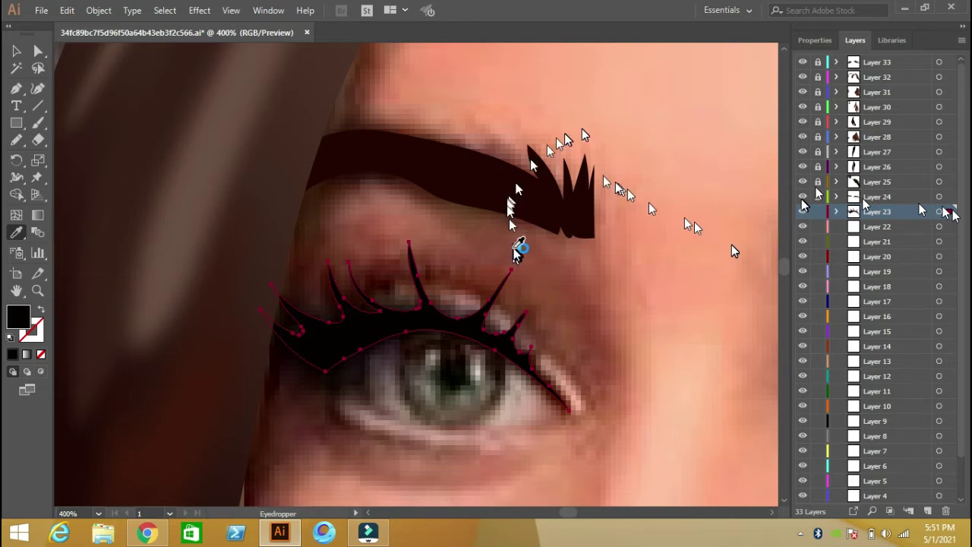
click(816, 216)
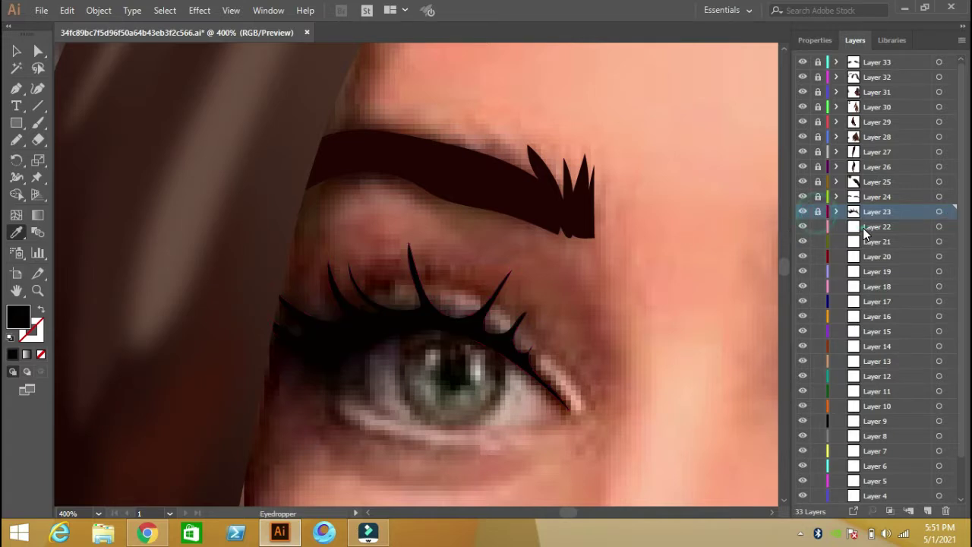
Pencil-trace the iris outline and the pupil shape inside it on Layer 22.
key(n)
drag(402, 324, 509, 377)
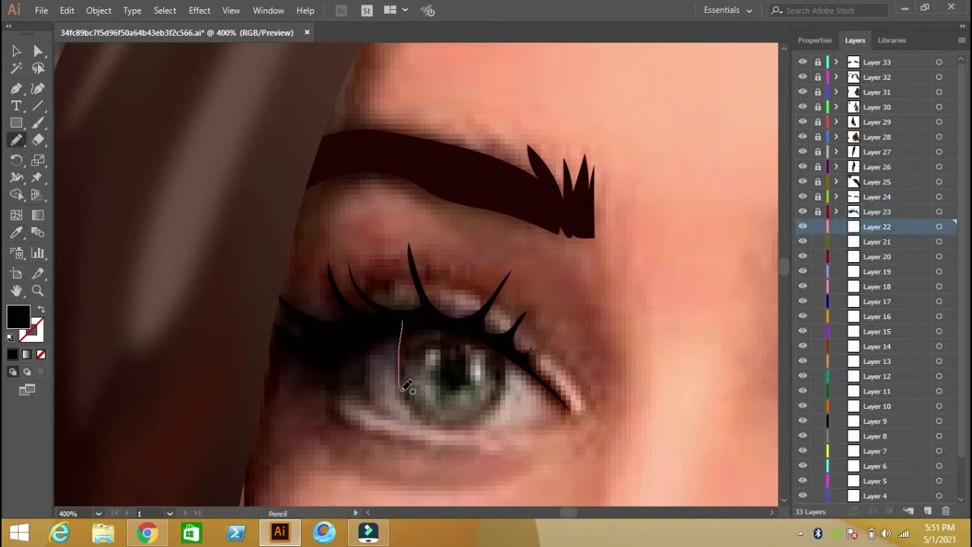
drag(504, 344, 402, 322)
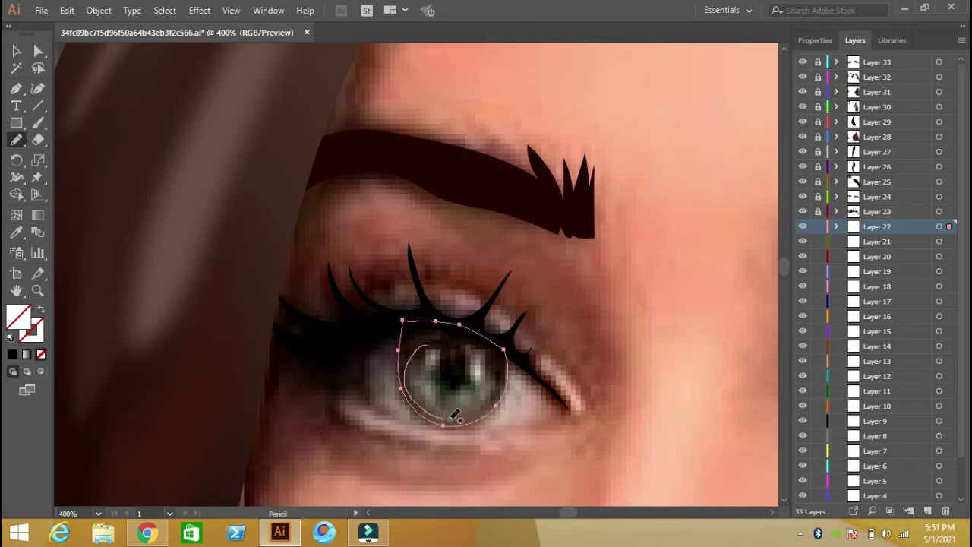
mouse_move(489, 386)
mouse_down()
mouse_move(479, 342)
mouse_move(442, 351)
mouse_move(430, 383)
mouse_up()
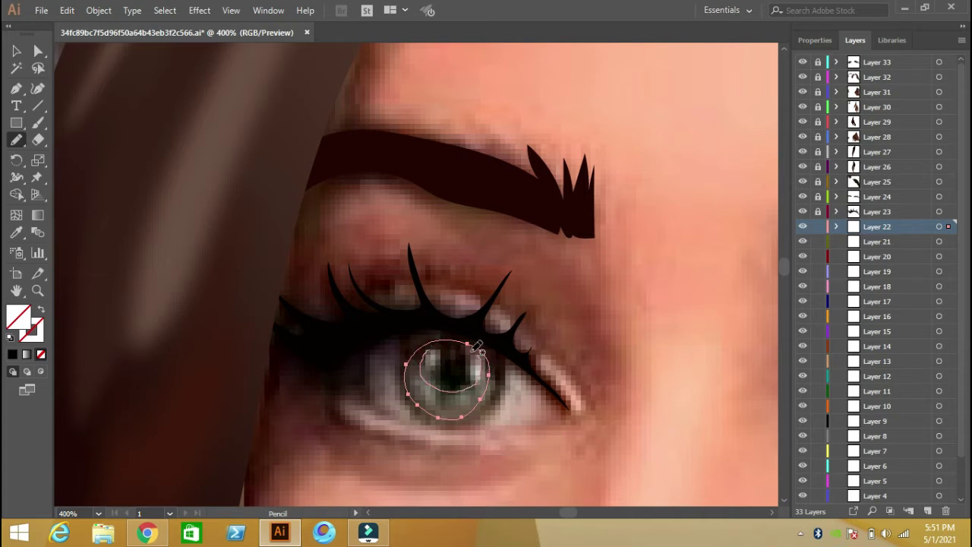
drag(435, 345, 444, 346)
Fill the pupil black from the photo and the highlight white, then select the iris outline.
click(16, 232)
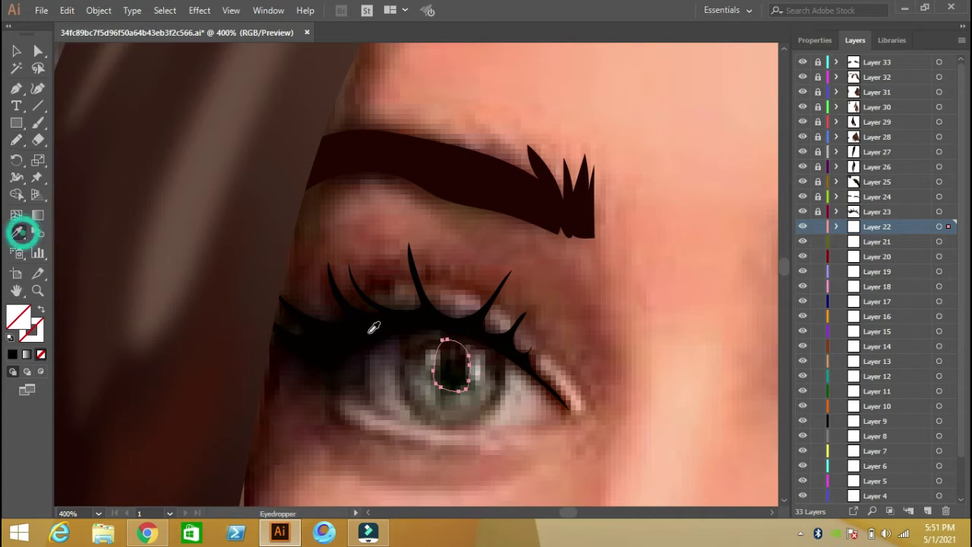
click(454, 371)
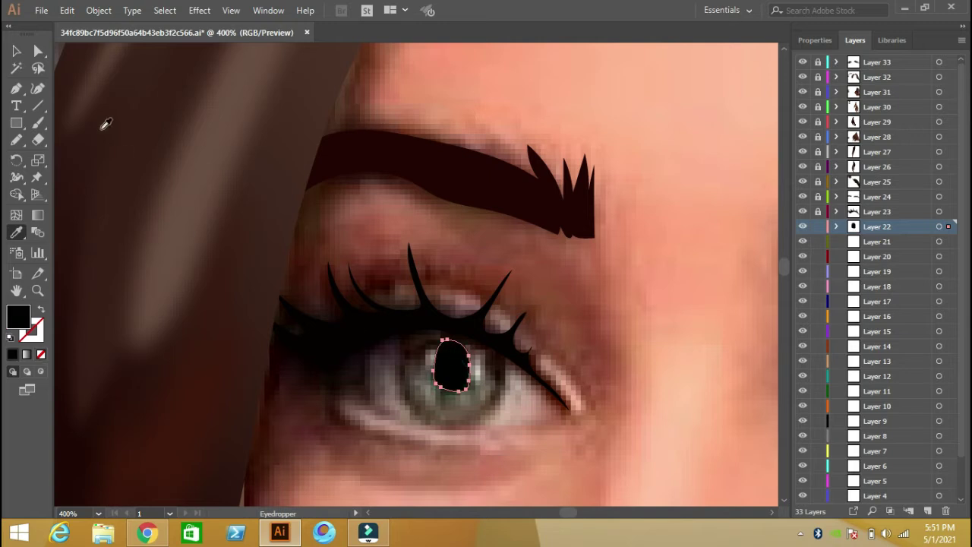
ctrl+click(478, 372)
click(559, 402)
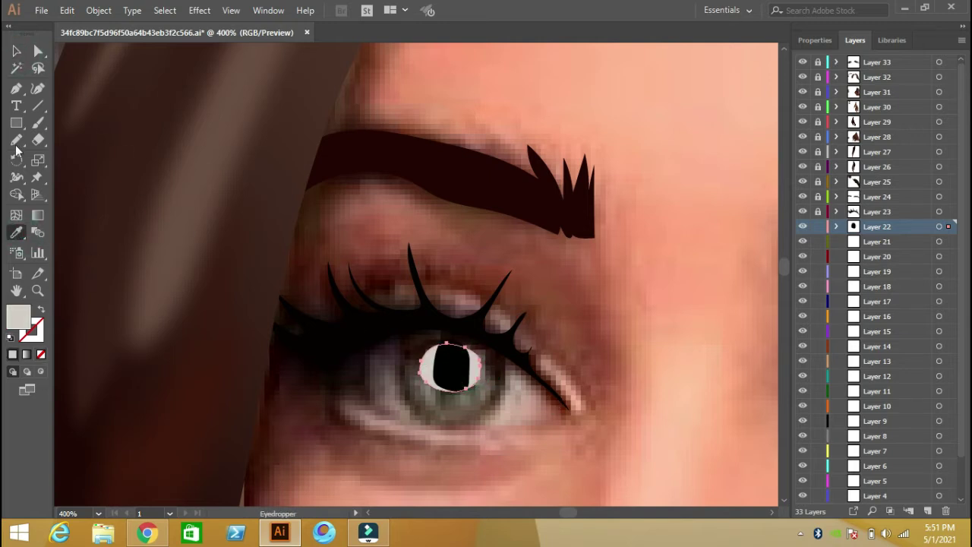
click(16, 51)
click(443, 419)
click(16, 232)
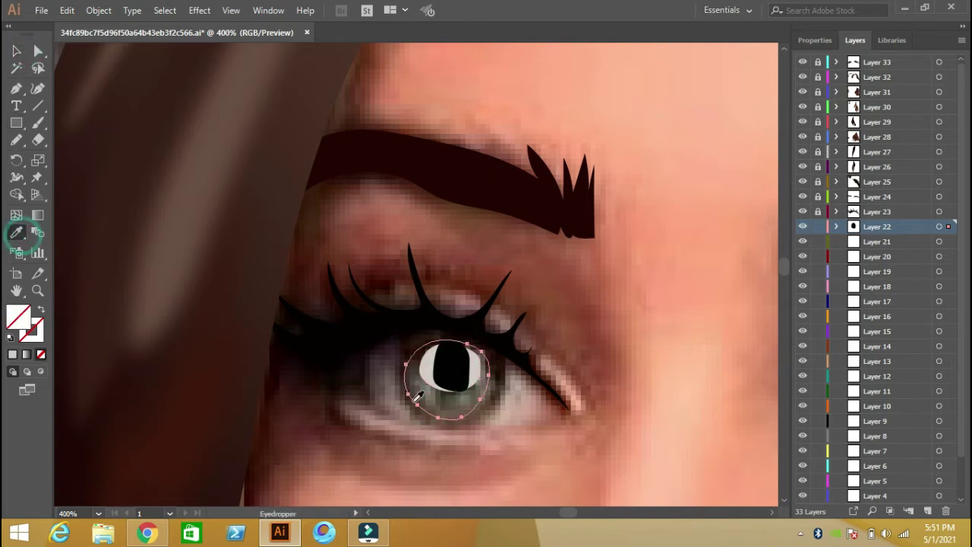
Fill the iris grey and sample brown and dark brown eye colours into two swatch rectangles.
click(429, 399)
click(16, 122)
drag(674, 279, 612, 326)
click(15, 233)
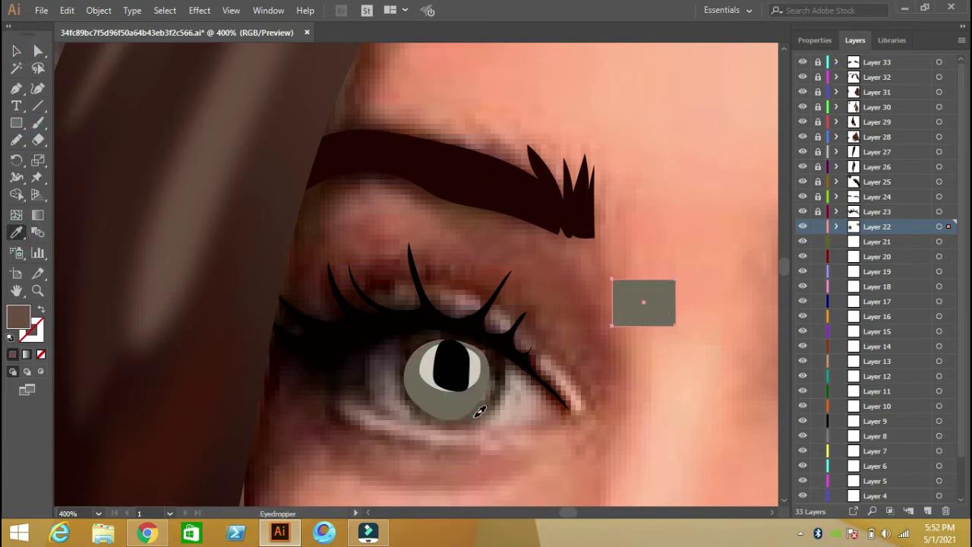
click(478, 410)
click(16, 122)
drag(696, 224, 645, 268)
click(16, 232)
click(451, 330)
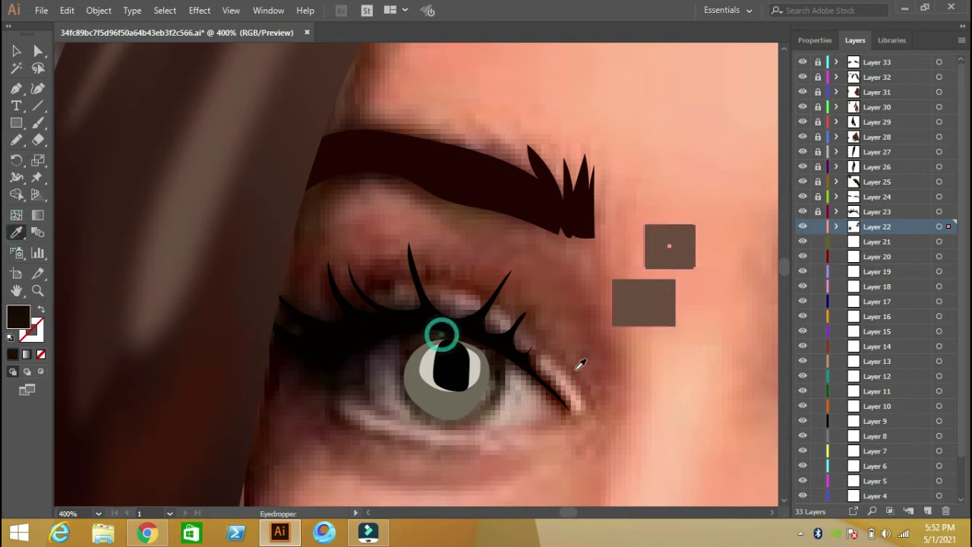
Give the iris a gradient fill with a lighter brown right stop.
click(16, 51)
click(402, 369)
click(27, 354)
click(661, 251)
double_click(18, 314)
click(810, 159)
click(503, 365)
click(911, 265)
double_click(18, 314)
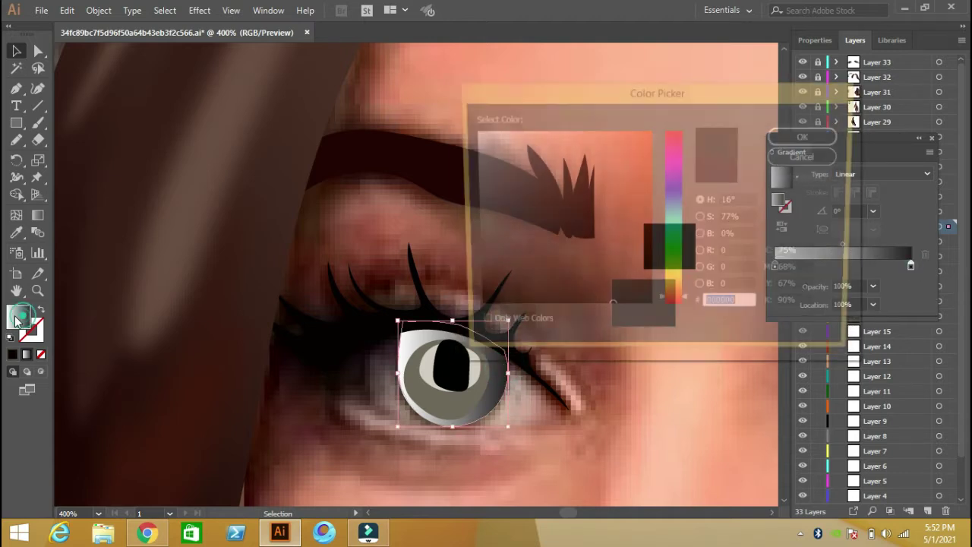
click(610, 291)
click(807, 134)
Set the iris gradient's left stop to brown 6B4D41 at 100% opacity.
click(656, 309)
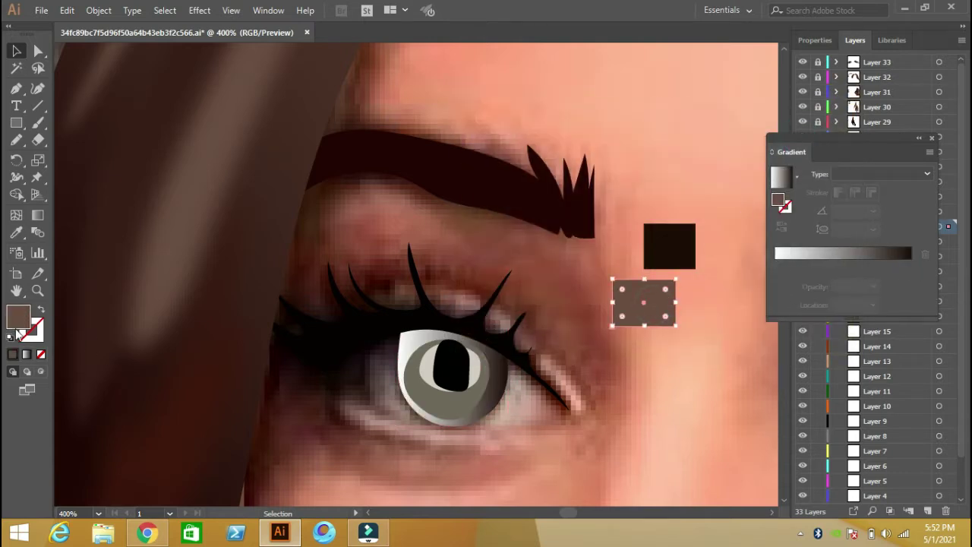
double_click(18, 314)
click(807, 157)
click(501, 387)
click(774, 265)
double_click(19, 314)
text(6B4D41)
click(807, 136)
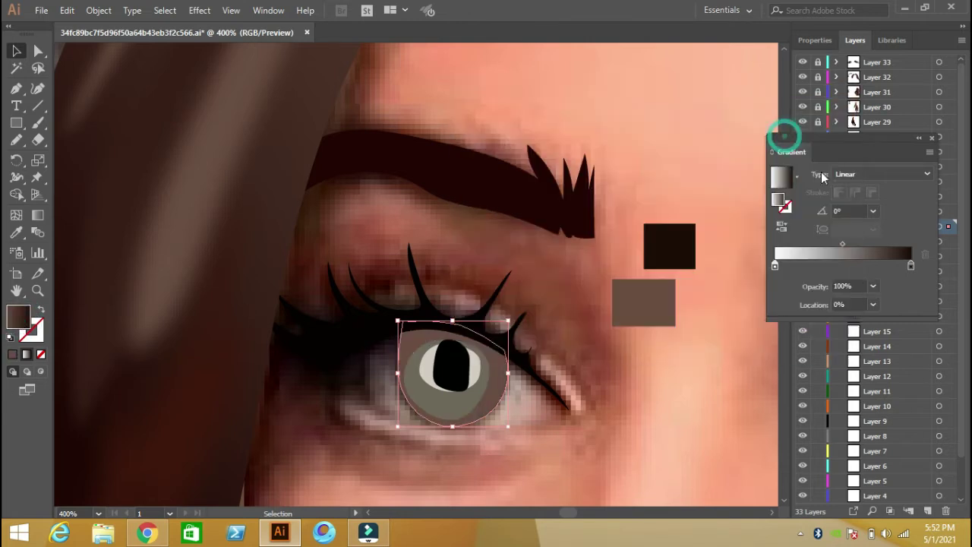
click(873, 286)
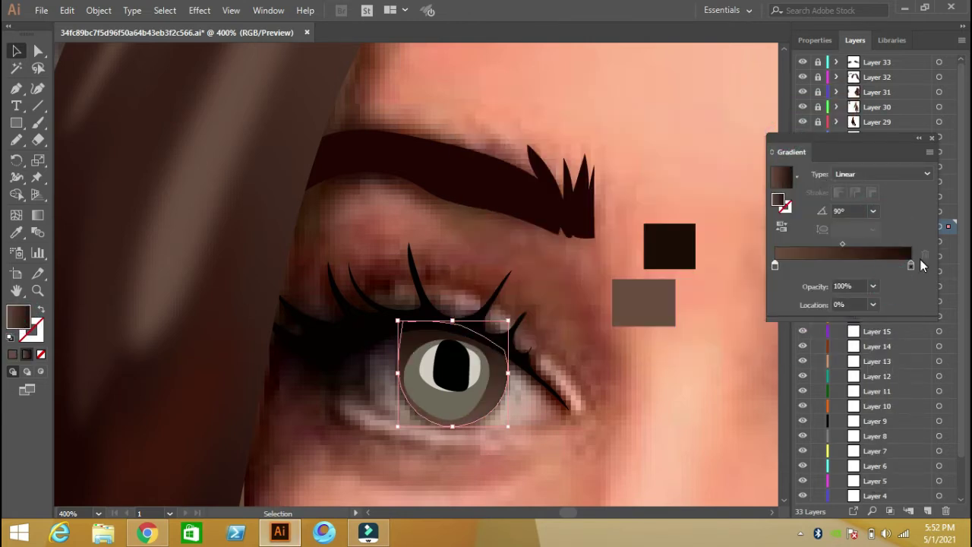
click(932, 137)
Delete the swatch rectangles and apply a small-radius Gaussian Blur to the iris.
drag(725, 219, 655, 327)
key(Delete)
click(448, 410)
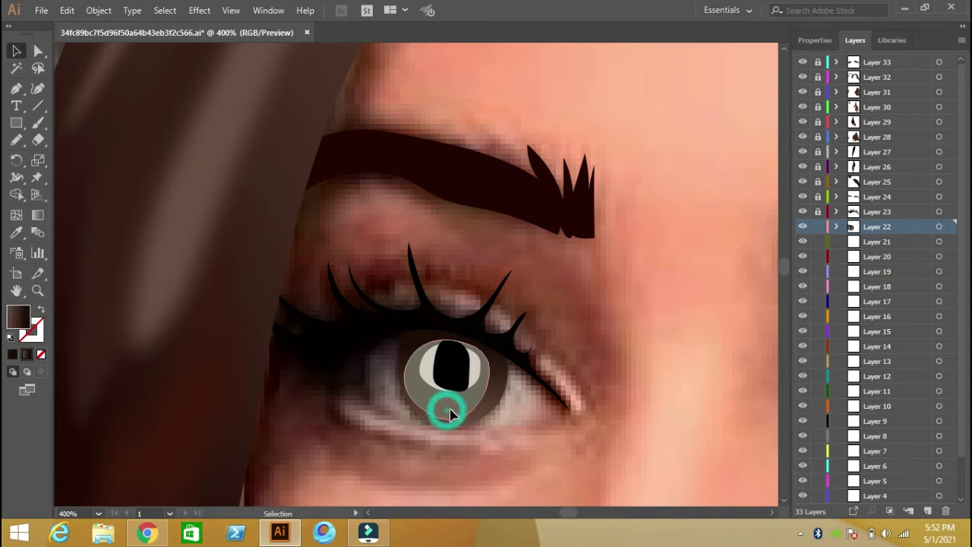
click(199, 10)
click(280, 246)
click(396, 250)
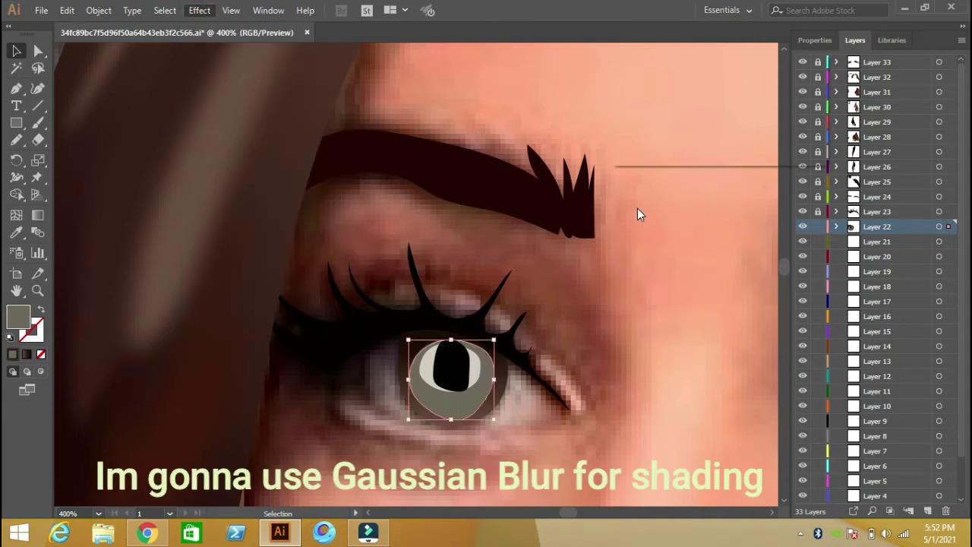
click(632, 129)
click(668, 97)
drag(669, 98, 665, 97)
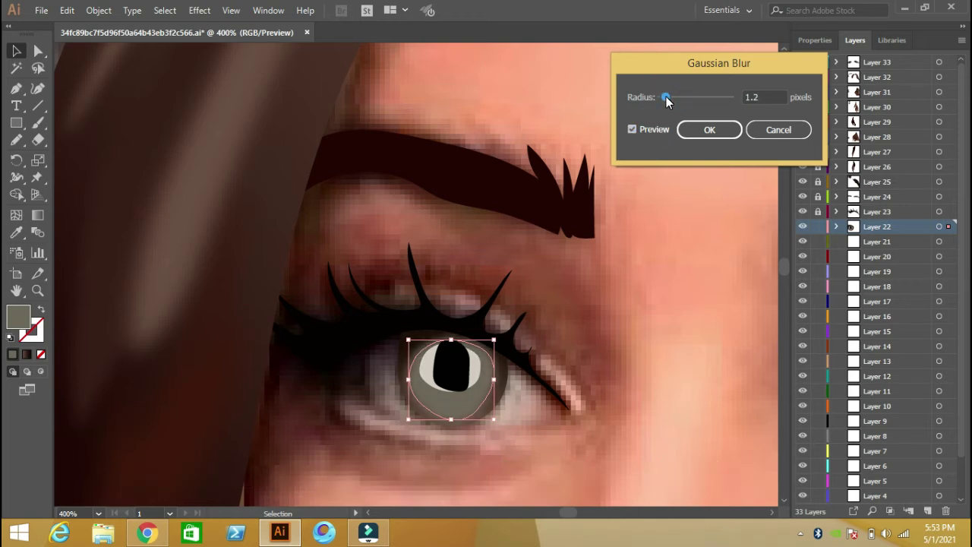
click(709, 129)
Apply the same Gaussian Blur to the highlight and black pupil, then select Layer 21.
click(199, 10)
click(236, 25)
click(452, 364)
click(199, 9)
click(205, 28)
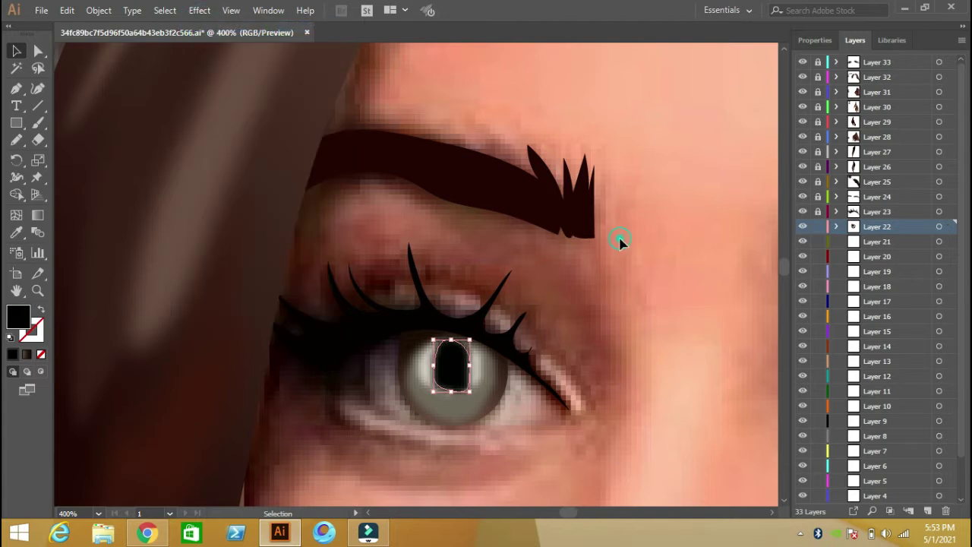
click(852, 242)
Trace the eye white and sample a dark shade and light pink skin into two swatch rectangles.
key(n)
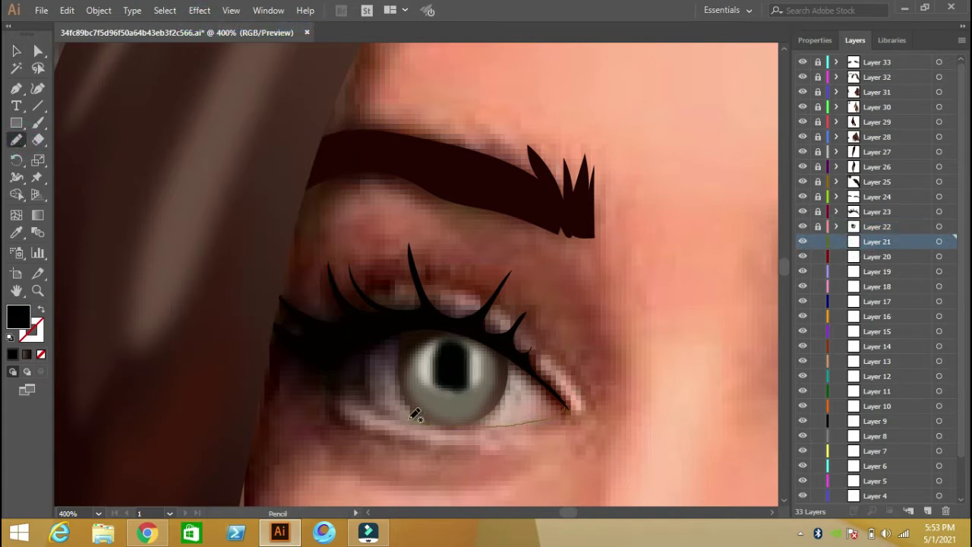
mouse_move(360, 360)
mouse_down()
mouse_move(365, 341)
mouse_move(457, 324)
mouse_up()
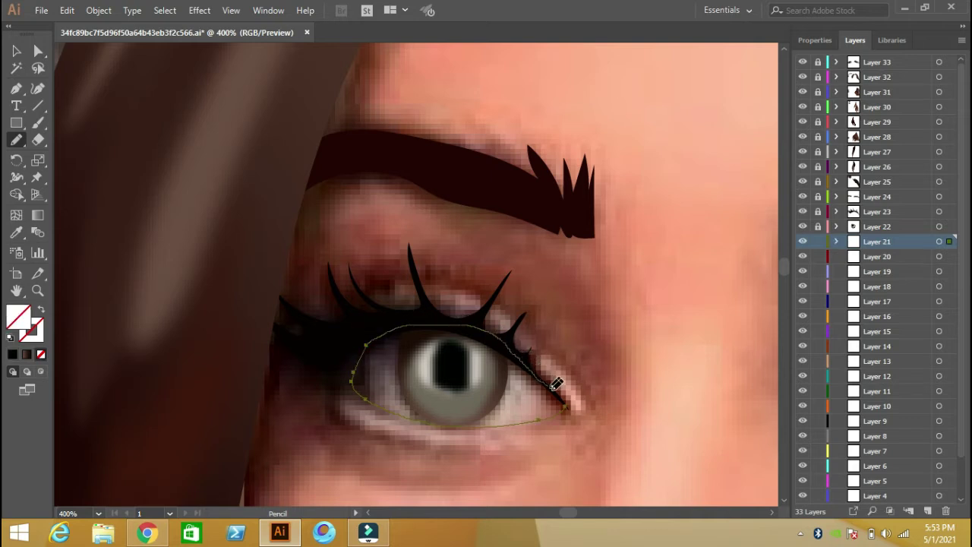
key(m)
drag(636, 312, 662, 363)
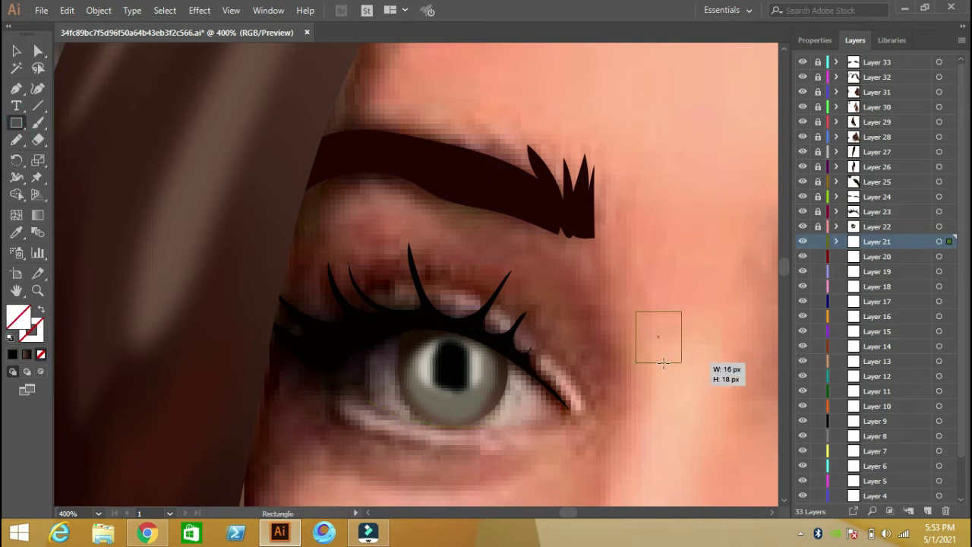
key(i)
click(373, 369)
key(m)
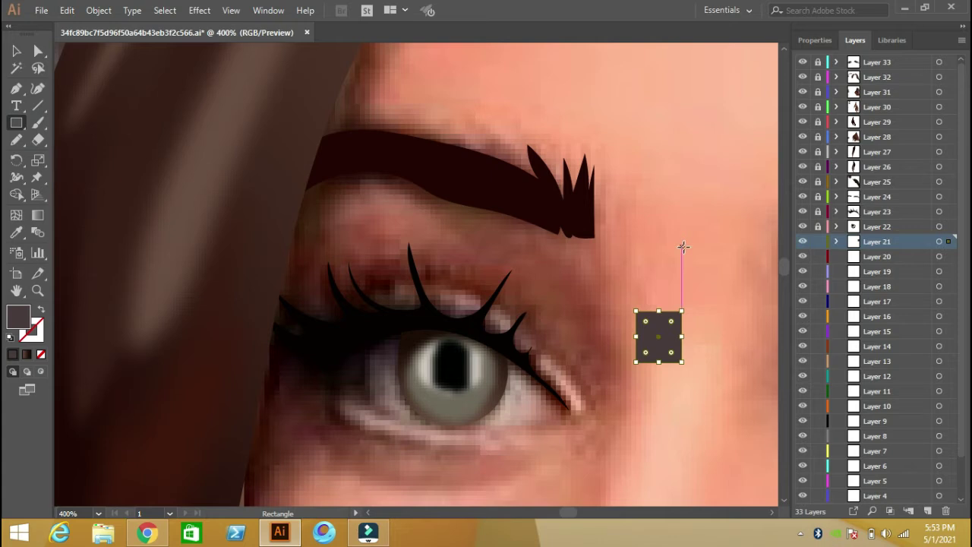
drag(683, 247, 630, 287)
key(i)
click(532, 397)
Give the eye white a gradient fill with the dark shade on the left stop.
click(16, 51)
click(430, 424)
click(28, 354)
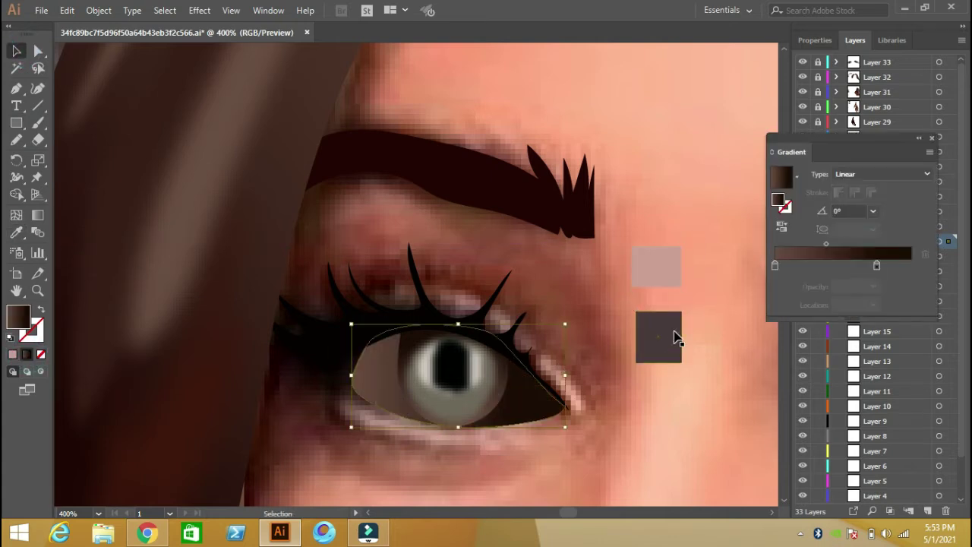
click(657, 350)
double_click(19, 316)
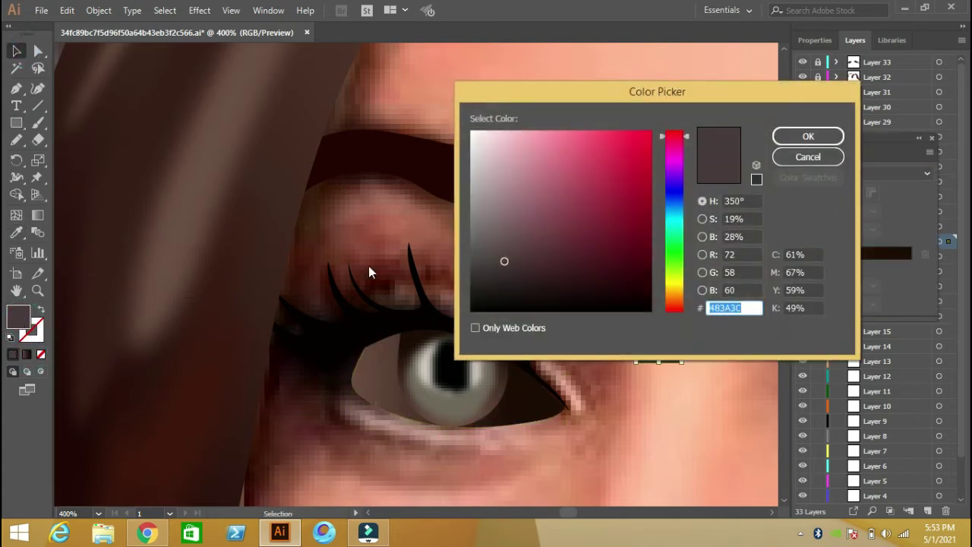
click(808, 157)
click(521, 397)
click(774, 266)
double_click(19, 316)
click(807, 134)
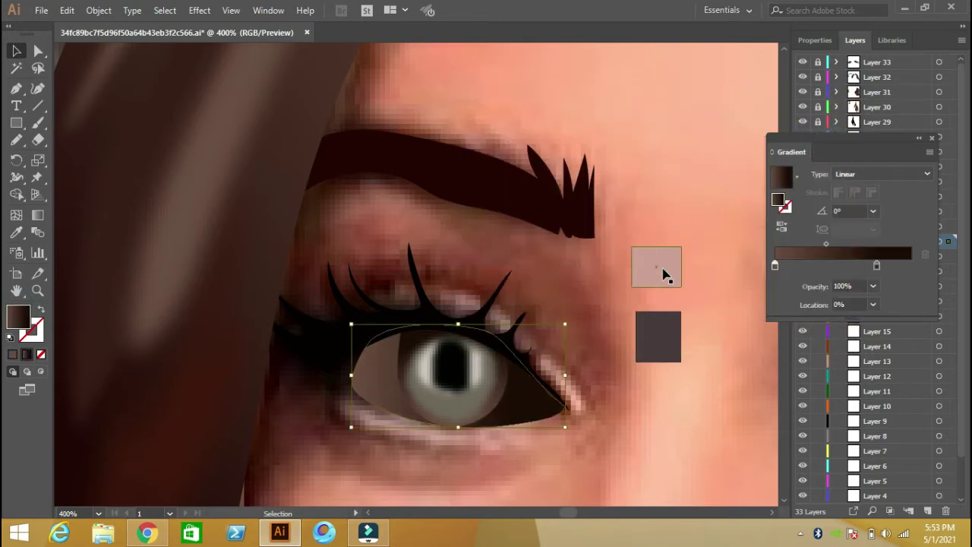
Set the eye white's other gradient stop to the sampled light pink.
click(663, 273)
double_click(19, 316)
click(807, 156)
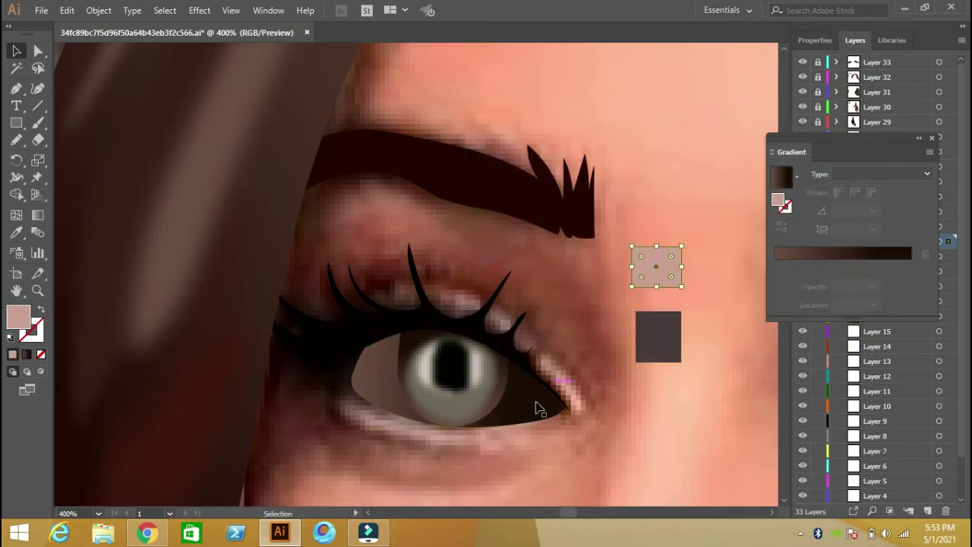
click(539, 408)
click(876, 265)
double_click(19, 316)
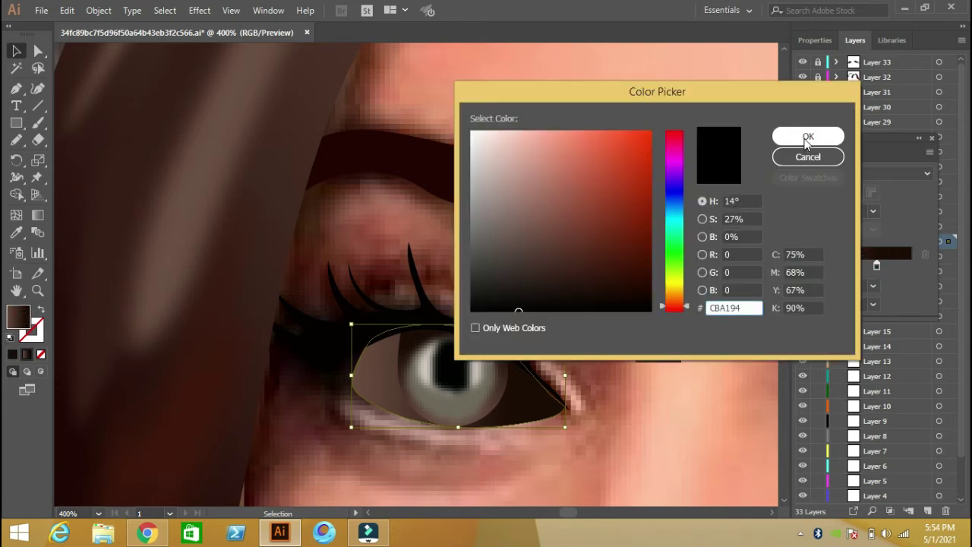
click(807, 137)
Delete both swatch rectangles and nudge the eye white's outer corner anchor point.
drag(719, 228, 651, 363)
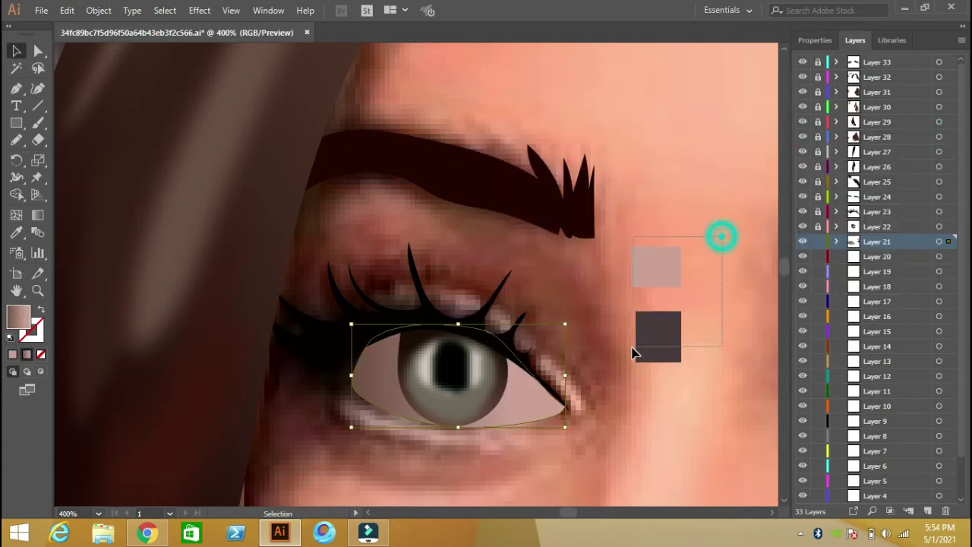
key(Delete)
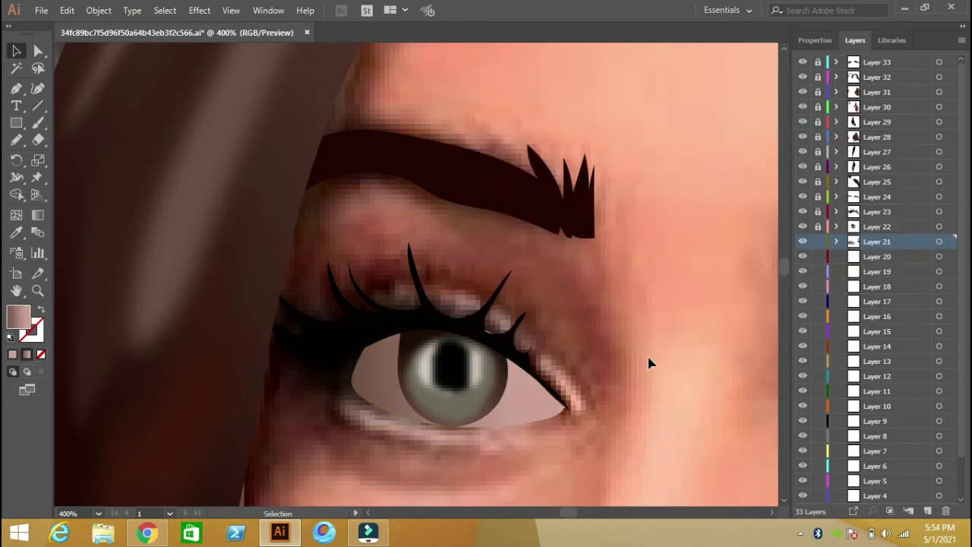
key(a)
drag(571, 408, 565, 404)
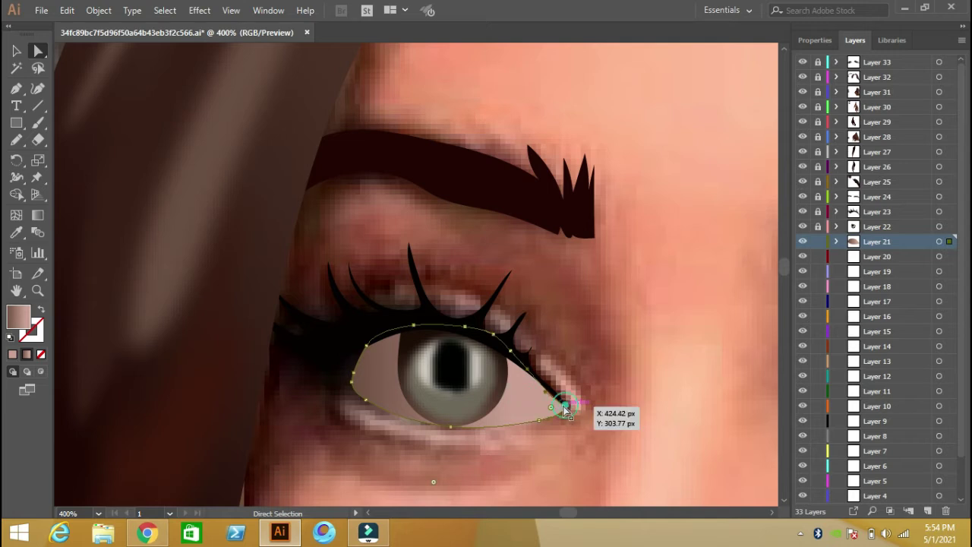
Pencil a highlight shape over the eye white and fill it a lighter pink.
click(16, 51)
click(16, 140)
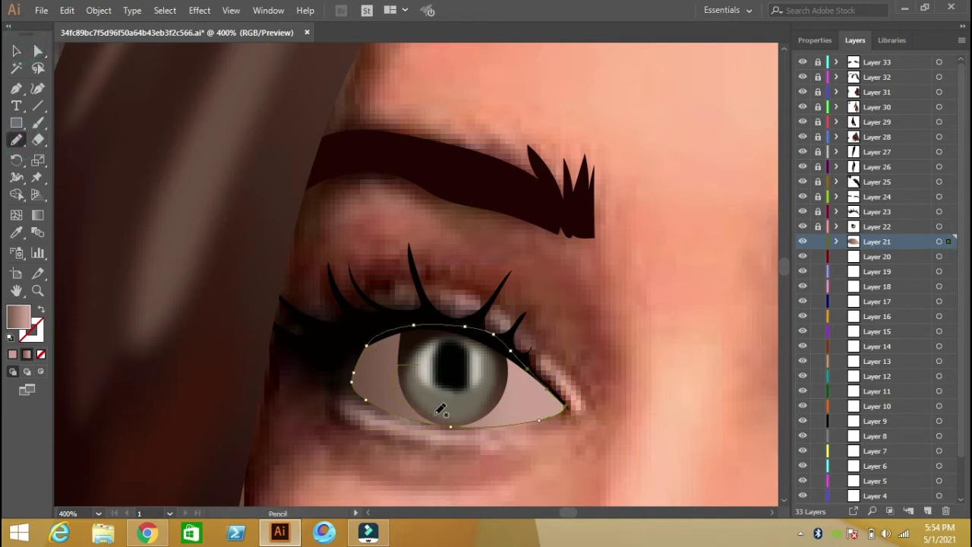
drag(531, 382, 425, 361)
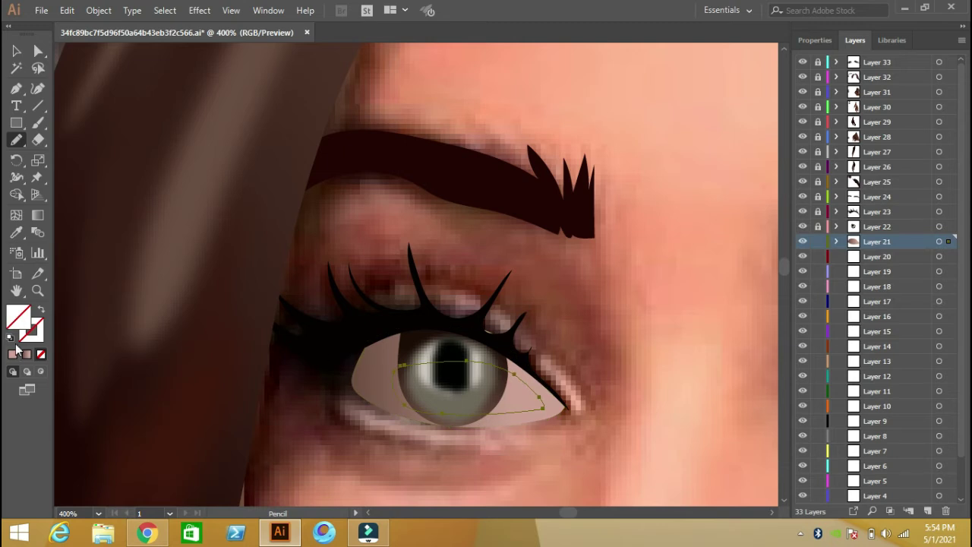
double_click(18, 315)
click(501, 140)
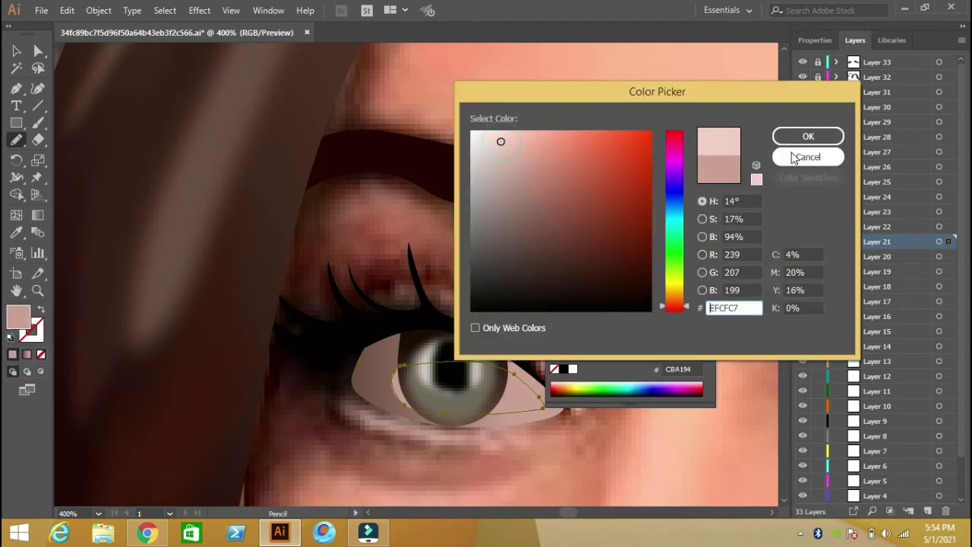
click(808, 136)
Blur the highlight with a 1.8-pixel Gaussian Blur, then select Layer 20.
click(200, 10)
click(304, 40)
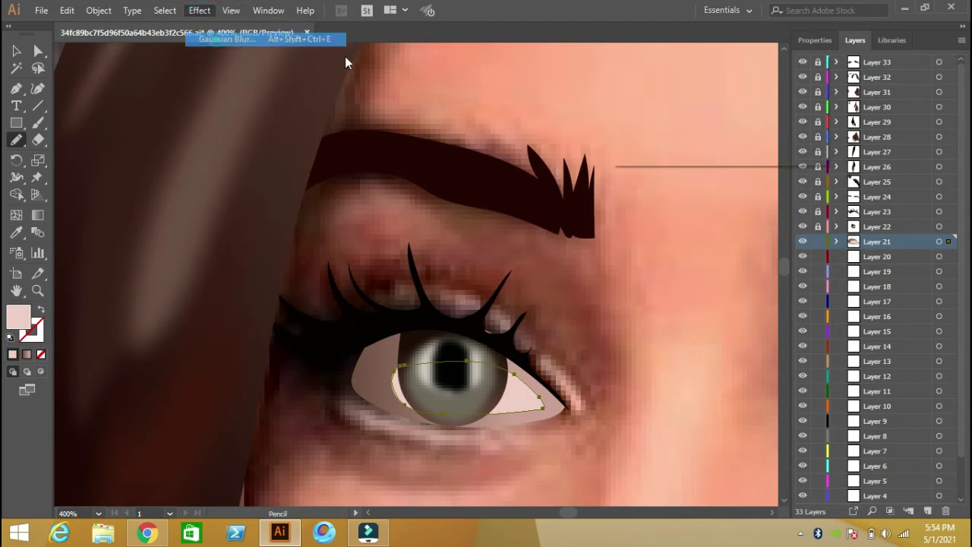
click(658, 130)
drag(661, 97, 670, 100)
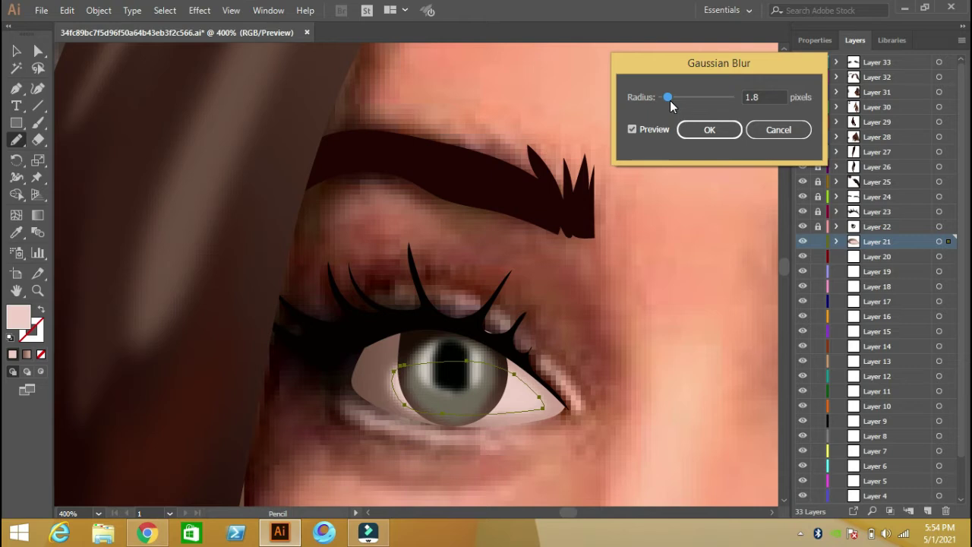
click(709, 130)
click(866, 255)
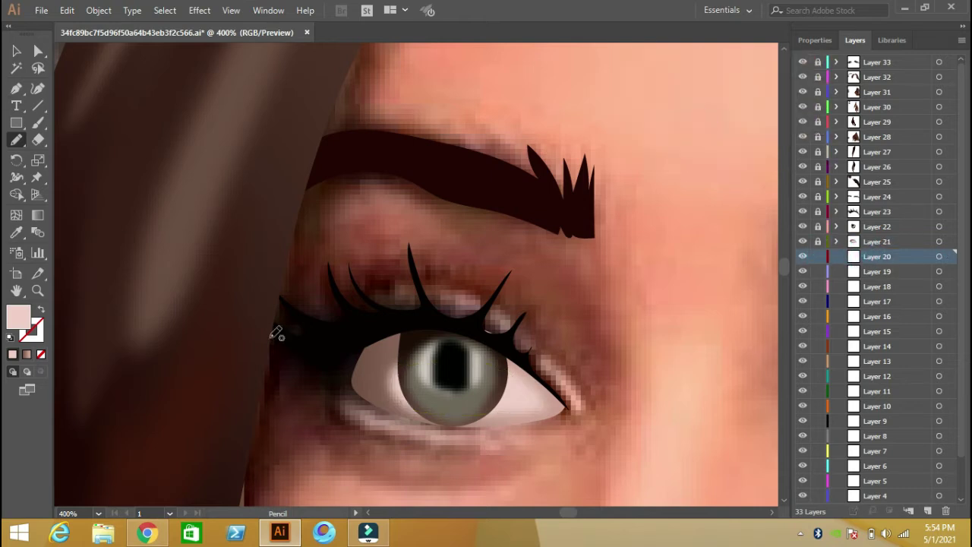
Pencil a shadow along the lower lid on Layer 20, fill it dark brown, and lock Layer 20.
drag(426, 420, 406, 415)
drag(337, 358, 337, 348)
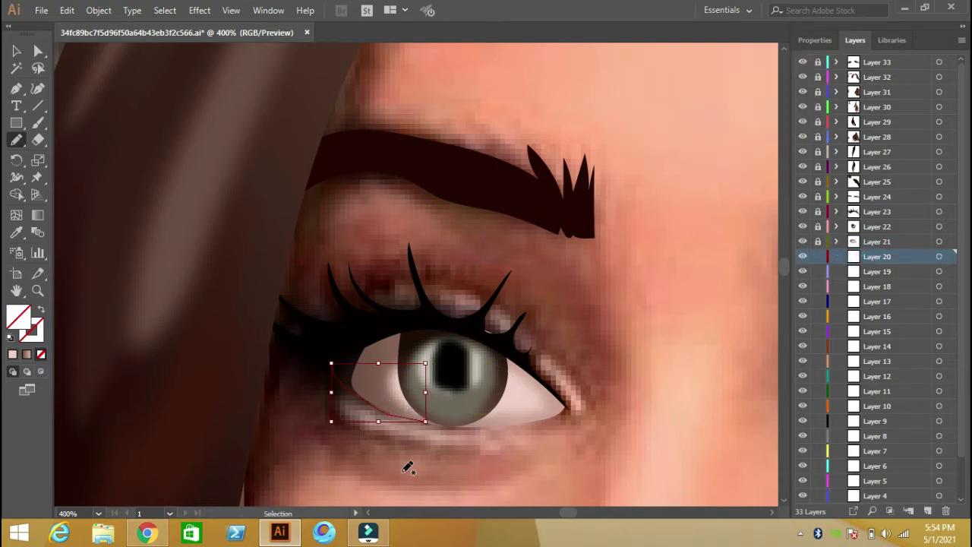
key(ctrl+z)
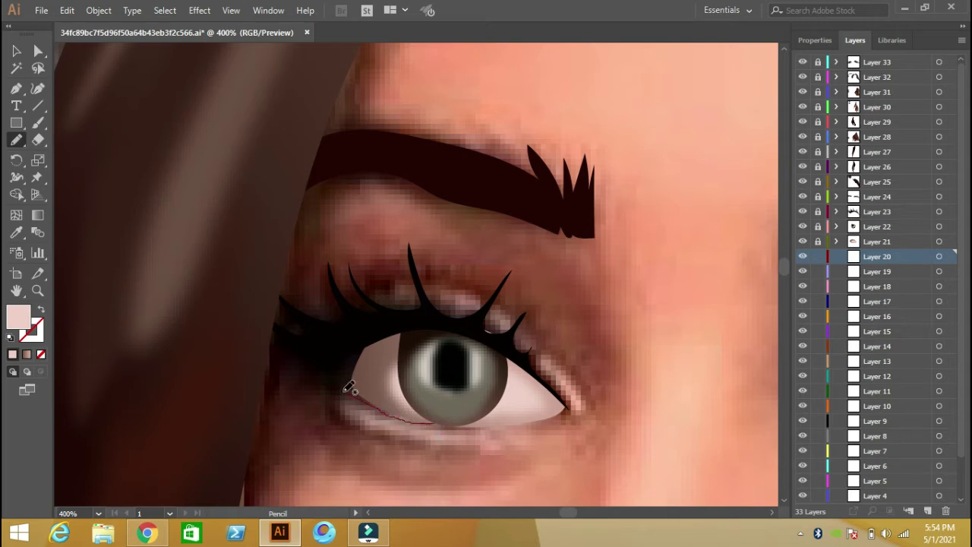
mouse_move(331, 361)
mouse_down()
mouse_move(369, 337)
mouse_move(480, 411)
mouse_up()
click(16, 232)
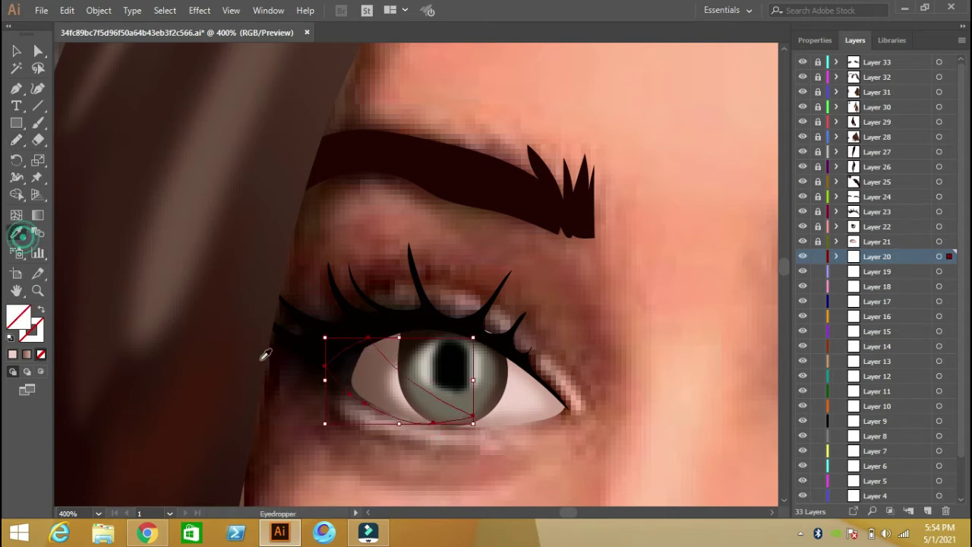
click(344, 381)
click(817, 256)
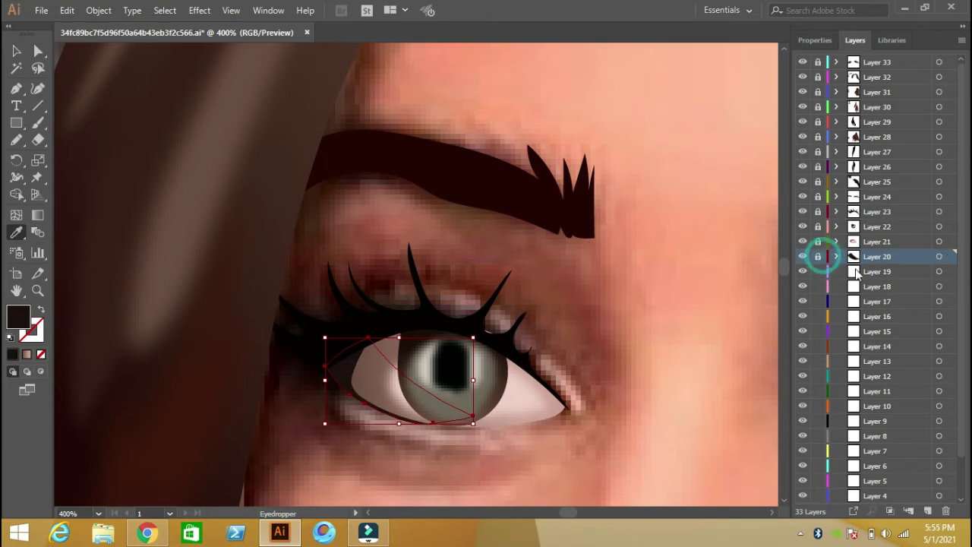
On Layer 19, pencil the waterline shape beneath the eye and fill it with sampled skin colour.
click(873, 271)
key(n)
drag(342, 386, 342, 406)
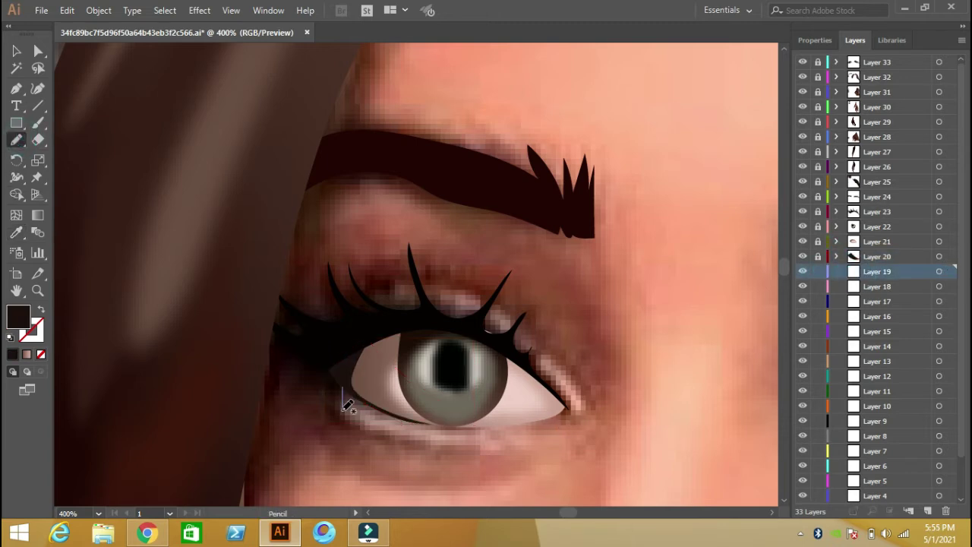
drag(490, 434, 400, 404)
click(17, 230)
click(380, 422)
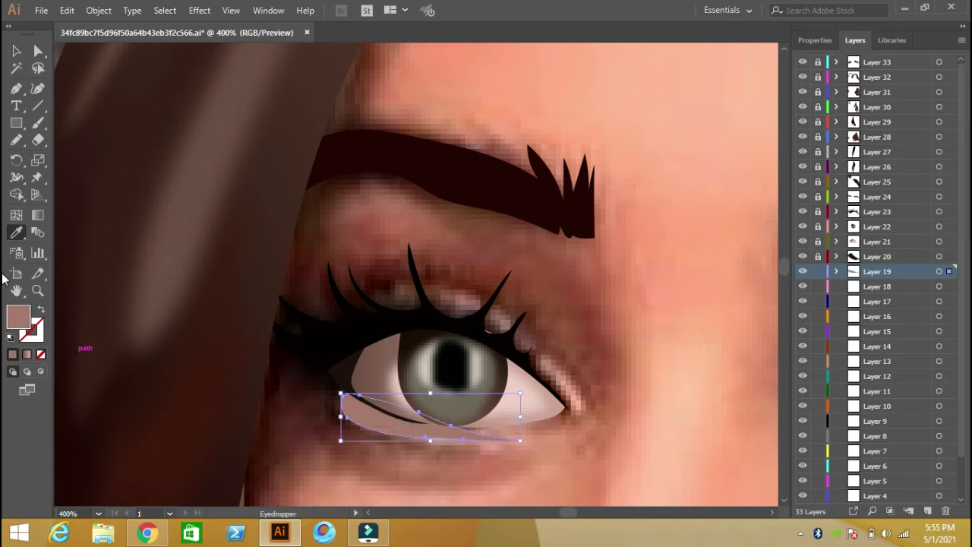
Change the waterline fill to pale pink DBBEB6, deselect it, and lock Layer 19.
double_click(20, 317)
click(500, 153)
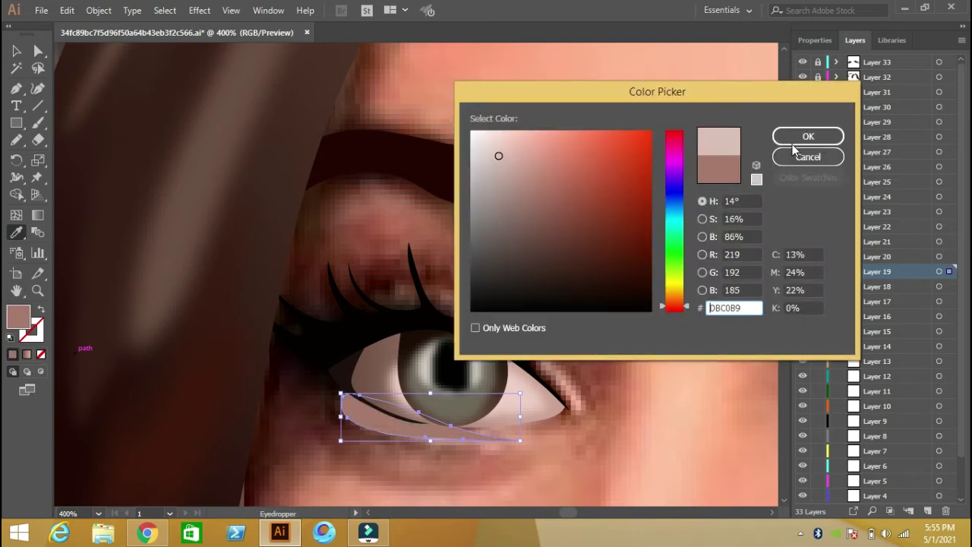
click(794, 139)
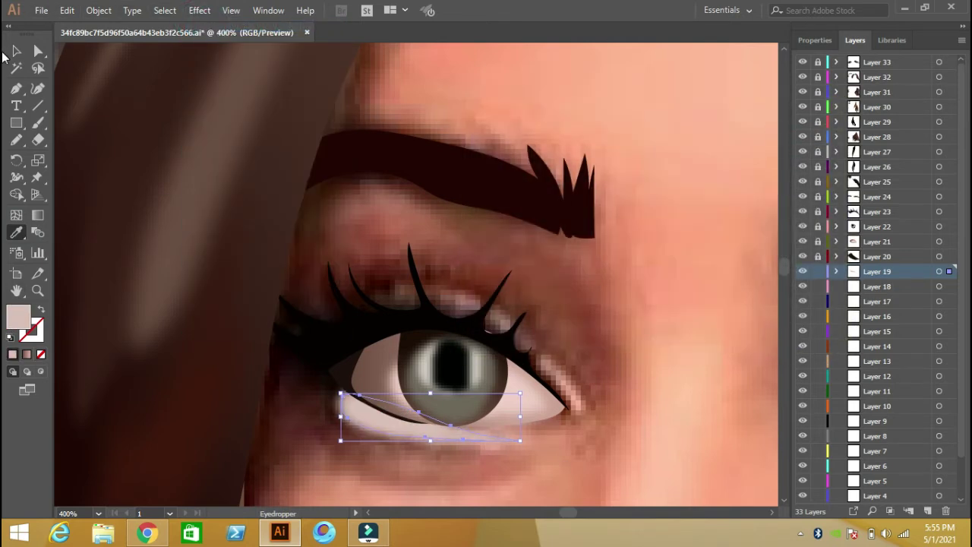
click(16, 50)
click(607, 354)
click(818, 272)
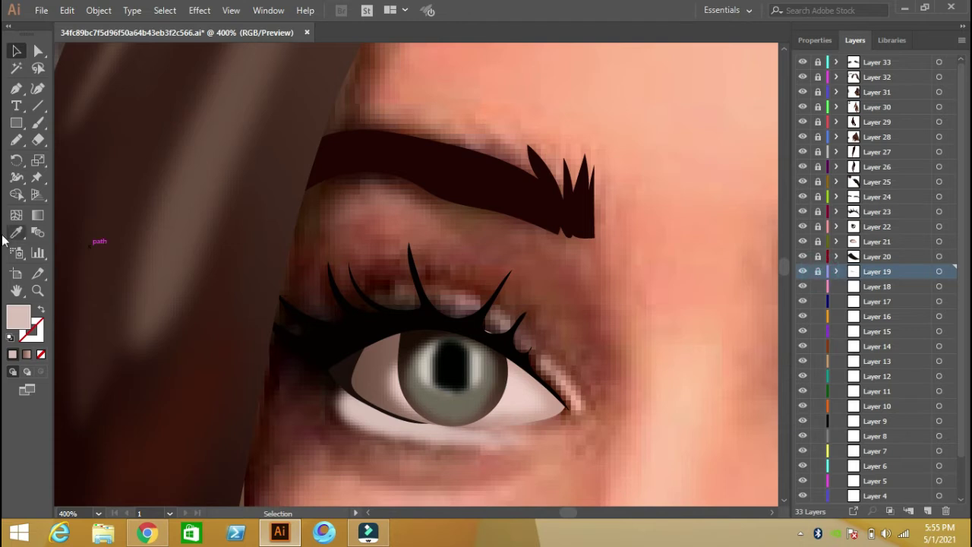
click(16, 140)
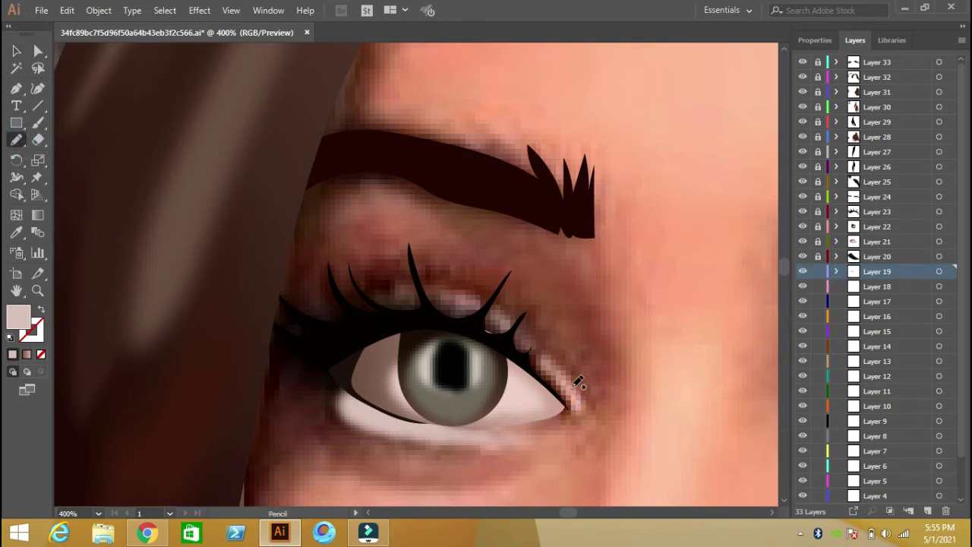
Pencil an eyeliner shape along the upper lid and fill it with sampled dark brown.
mouse_move(574, 386)
mouse_down()
mouse_move(365, 313)
mouse_move(532, 372)
mouse_up()
drag(569, 405, 574, 408)
mouse_move(344, 325)
mouse_down()
mouse_move(328, 267)
mouse_move(575, 368)
mouse_move(591, 406)
mouse_up()
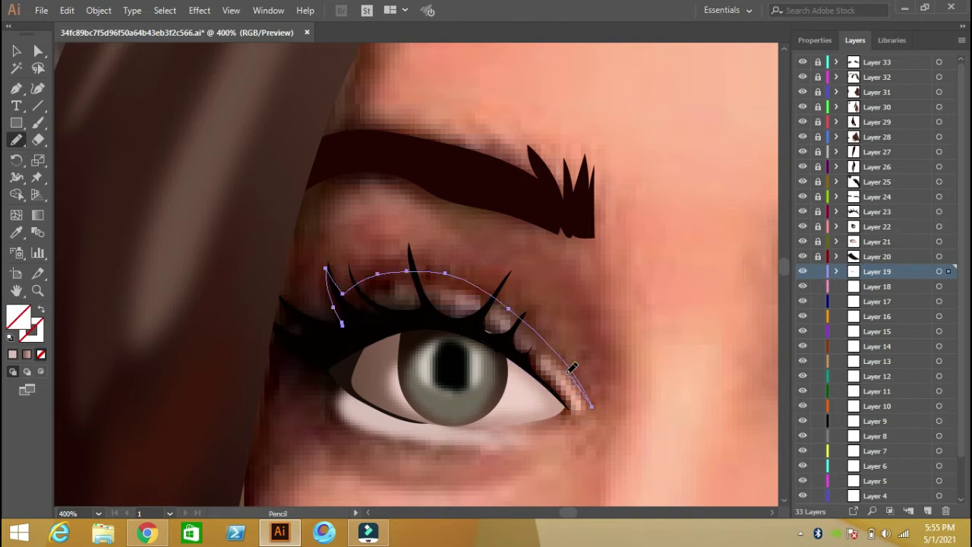
drag(361, 334, 343, 328)
key(i)
click(357, 297)
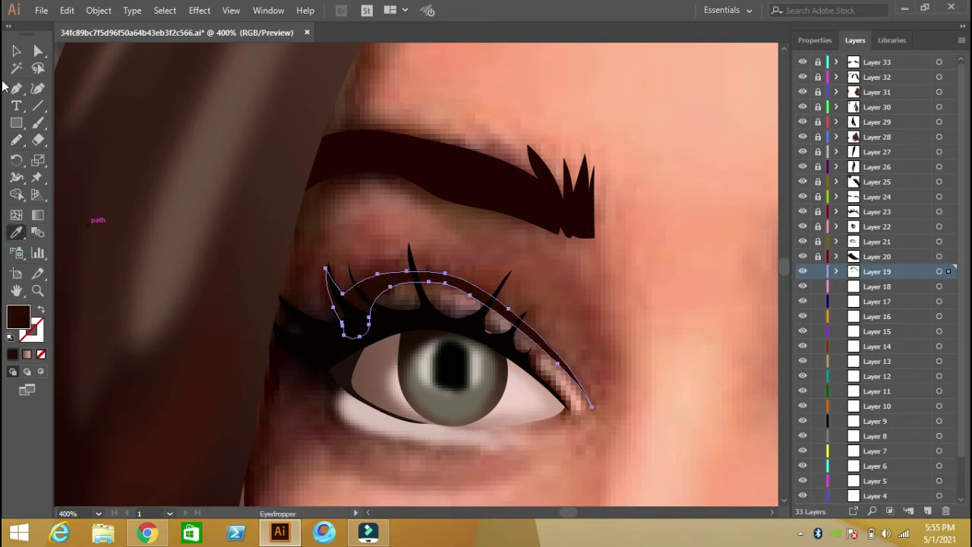
key(v)
click(581, 407)
Trace a closed eyelid shape along the lash base and fill it with sampled pink.
click(130, 174)
key(n)
click(360, 310)
drag(360, 310, 398, 279)
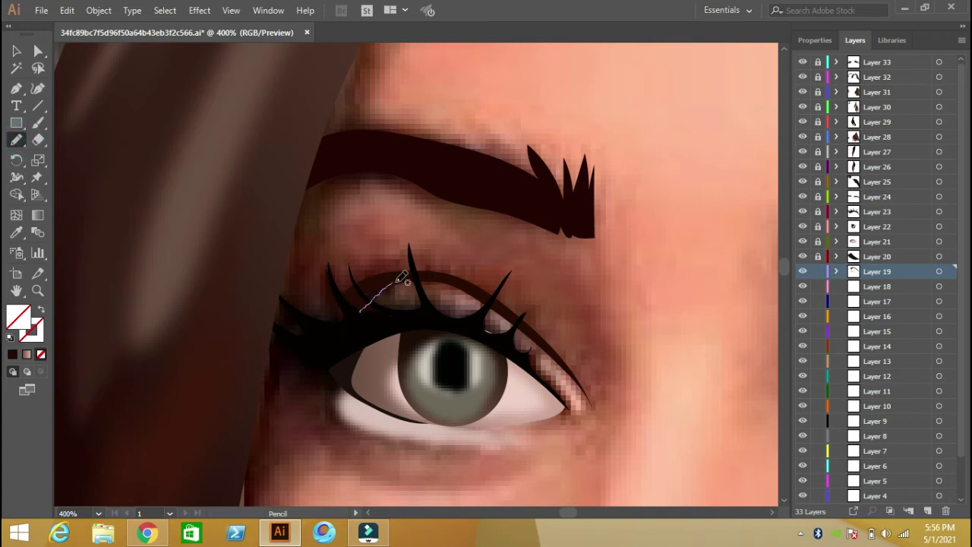
drag(526, 351, 366, 312)
key(i)
click(460, 293)
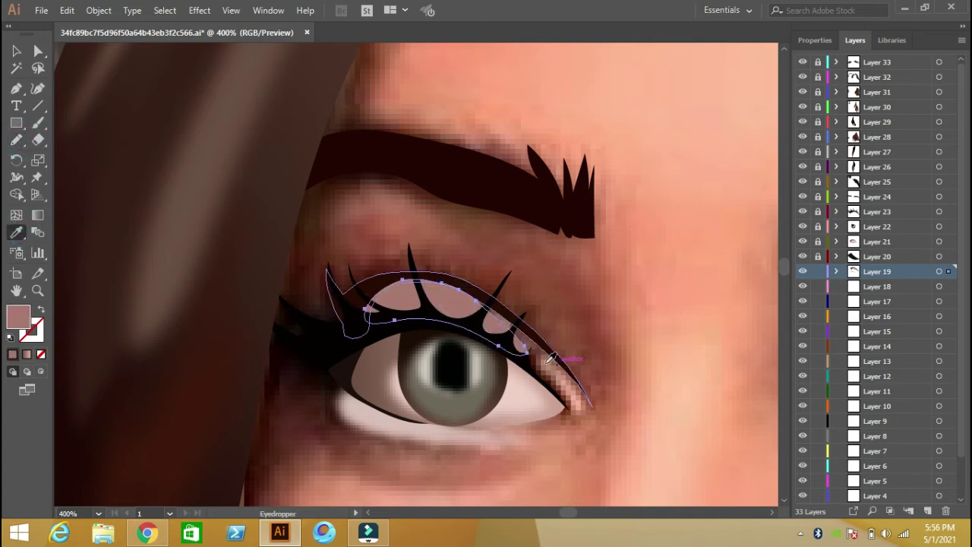
key(v)
key(i)
click(581, 391)
click(577, 392)
Soften the pink eyelid shape with a 1.8 px Gaussian Blur.
key(v)
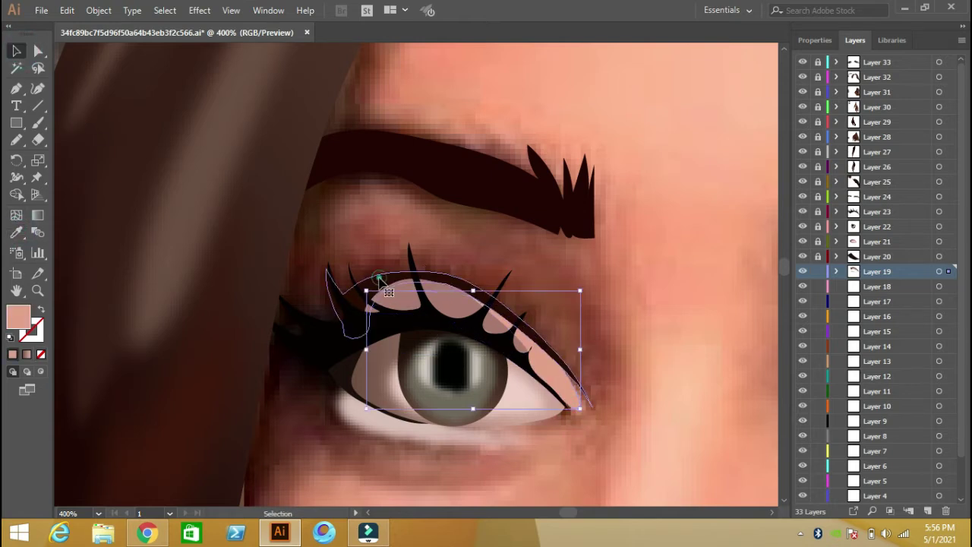
click(370, 279)
click(199, 10)
click(213, 39)
click(631, 129)
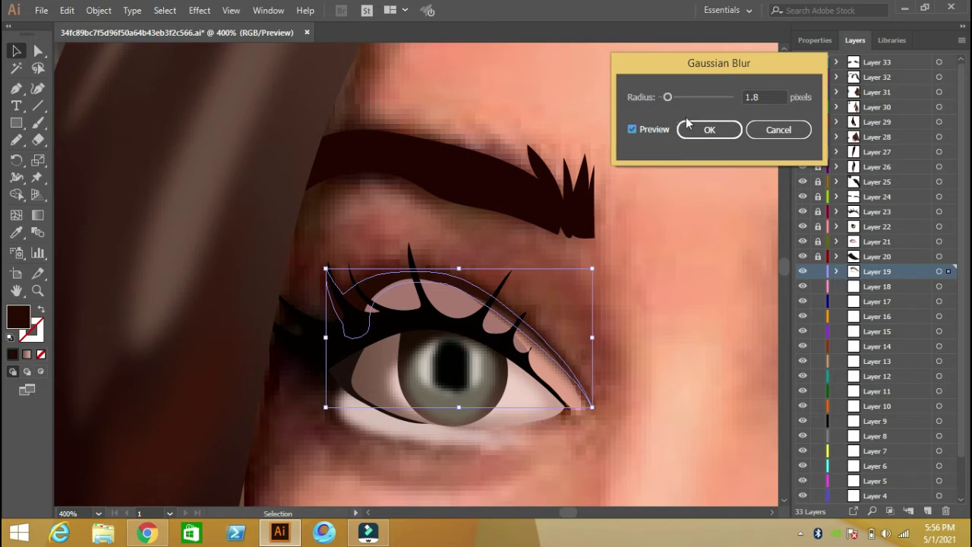
click(709, 129)
click(685, 269)
click(426, 313)
click(199, 10)
click(221, 25)
Reapply the Gaussian Blur to the lash outline and lock Layer 19.
click(571, 408)
click(199, 10)
click(684, 265)
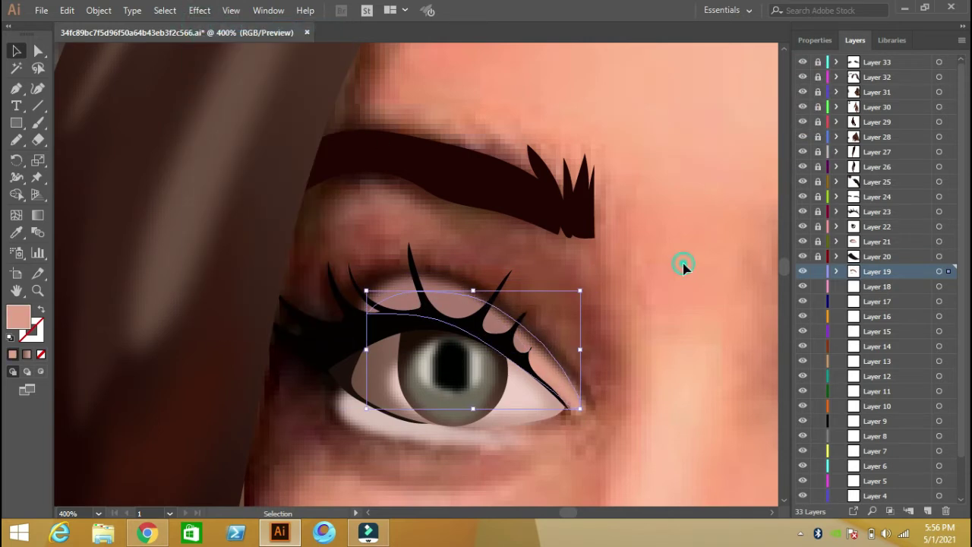
click(817, 271)
On Layer 18, pencil a large eye-socket outline and a brow-bone highlight loop below the brow.
click(858, 287)
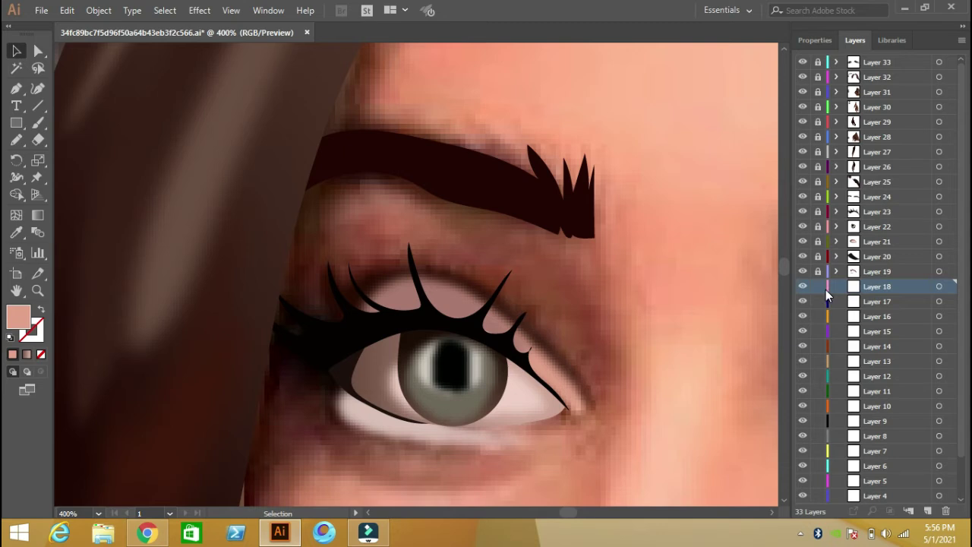
click(15, 140)
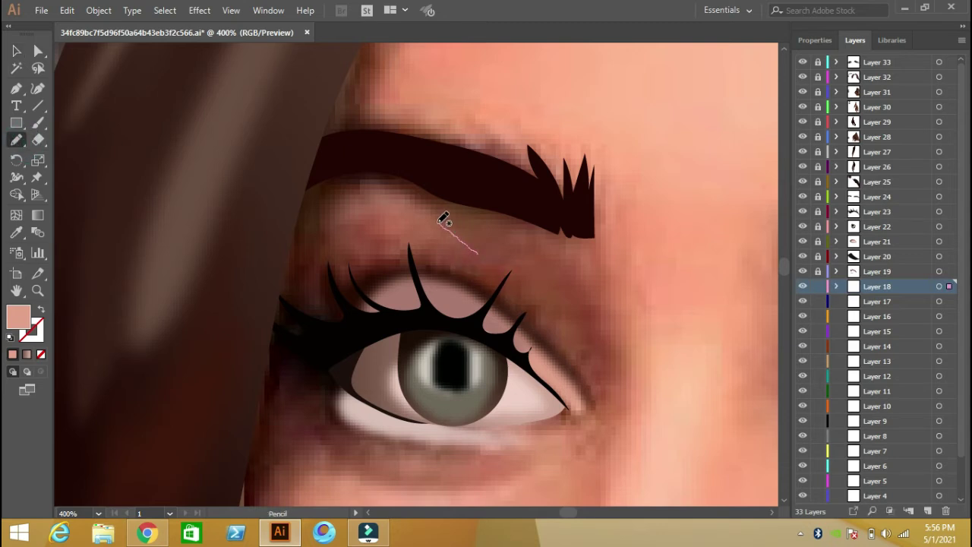
mouse_move(580, 232)
mouse_down()
mouse_move(607, 373)
mouse_move(591, 406)
mouse_up()
drag(507, 373, 380, 368)
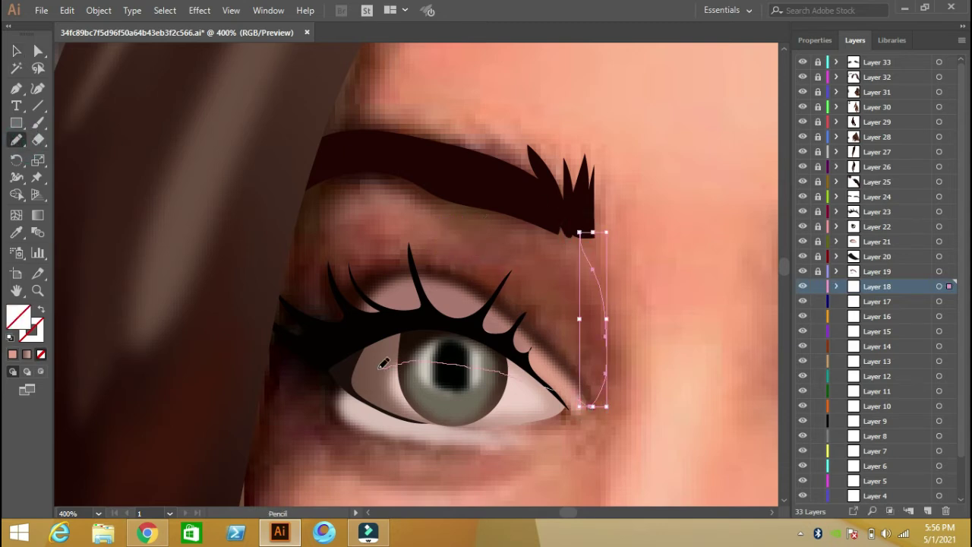
drag(286, 329, 582, 229)
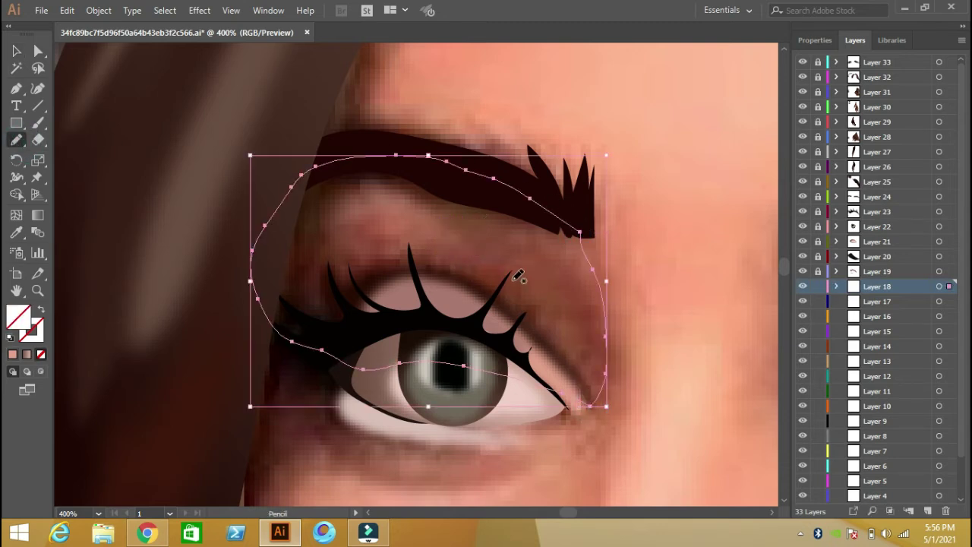
drag(507, 265, 476, 246)
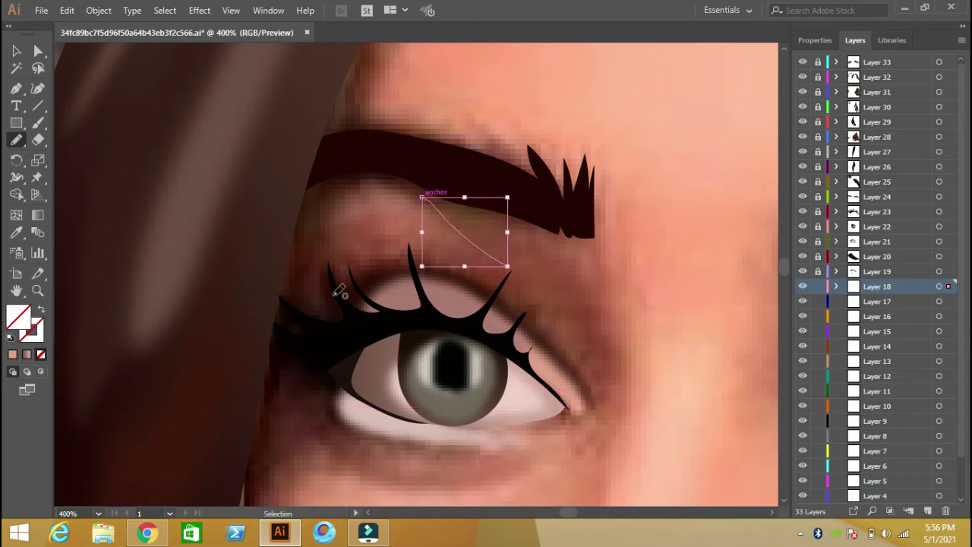
mouse_move(344, 325)
mouse_down()
mouse_move(466, 198)
mouse_move(277, 315)
mouse_up()
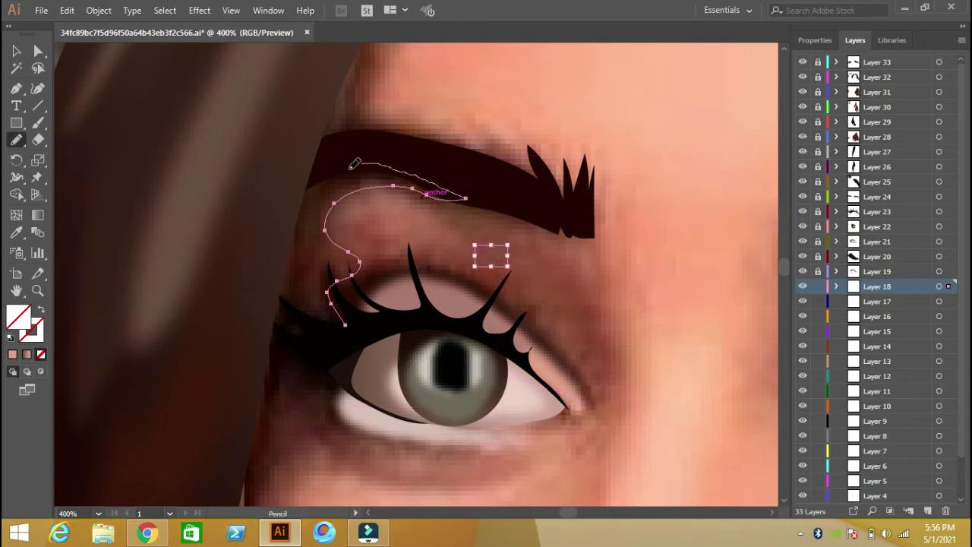
drag(456, 261, 332, 221)
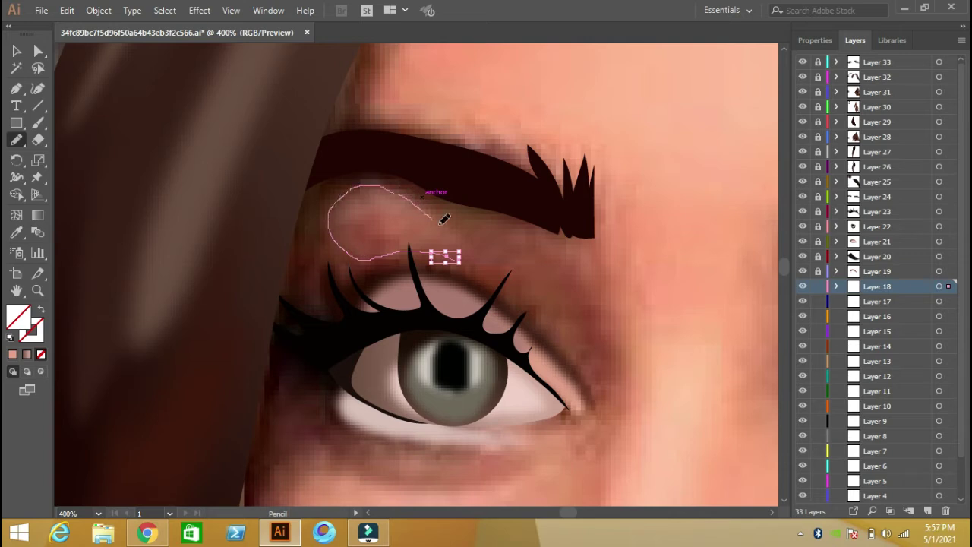
drag(464, 257, 459, 261)
Fill the brow highlight with sampled skin colour and the socket shape with dark brown.
key(i)
click(399, 210)
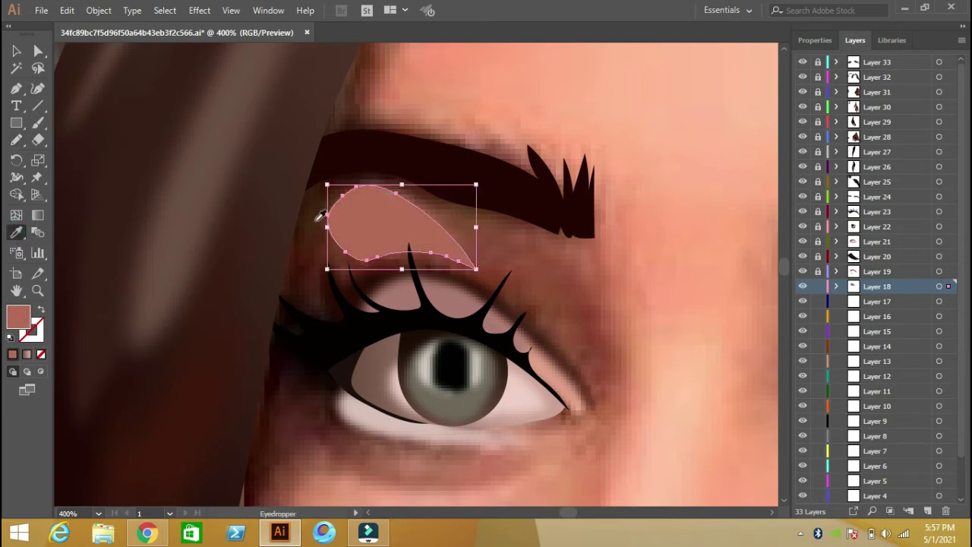
click(17, 52)
click(266, 252)
key(i)
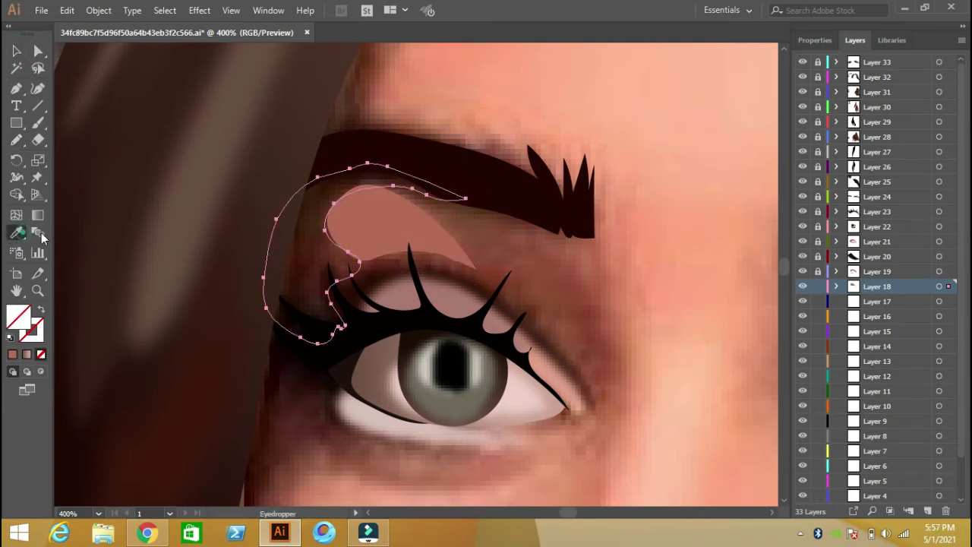
click(319, 276)
Resample the socket's dark brown fill and adjust its shade in the Color Picker.
click(316, 269)
click(41, 353)
click(317, 282)
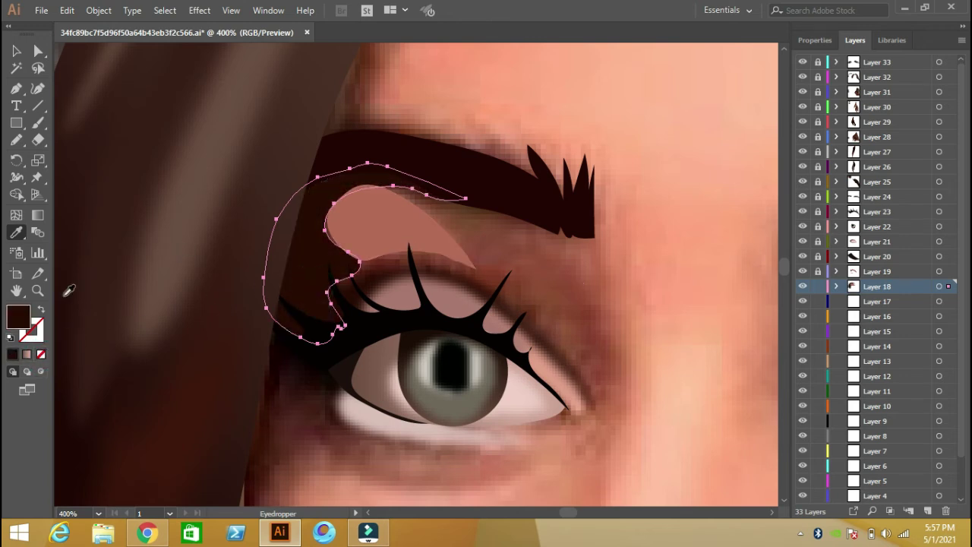
double_click(18, 316)
click(612, 272)
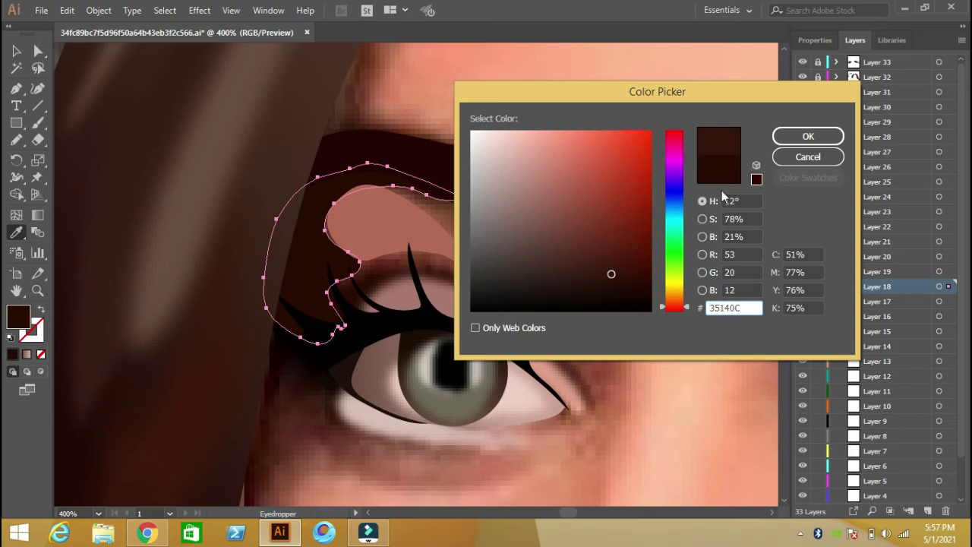
click(808, 136)
Give the larger eye-shadow shape a sampled reddish-brown fill and deselect it.
key(v)
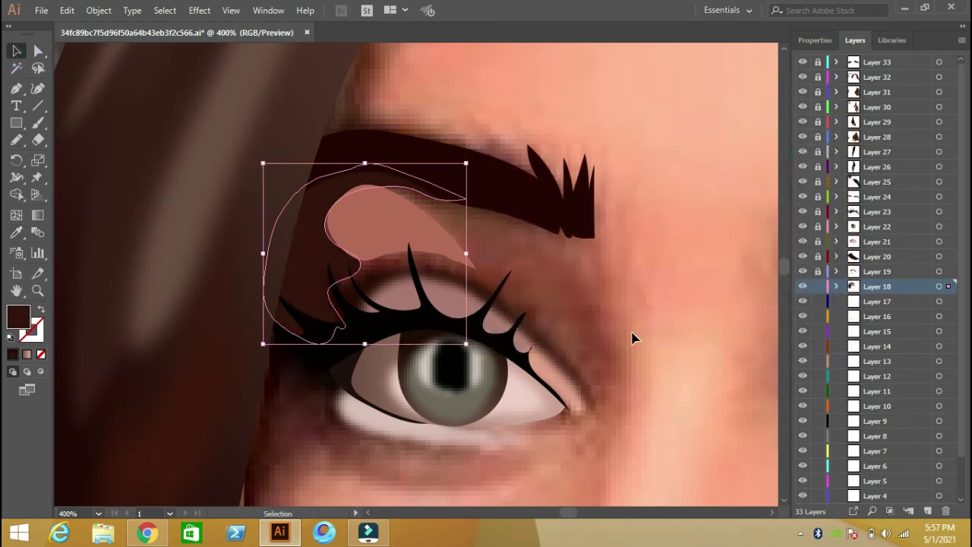
click(589, 374)
key(i)
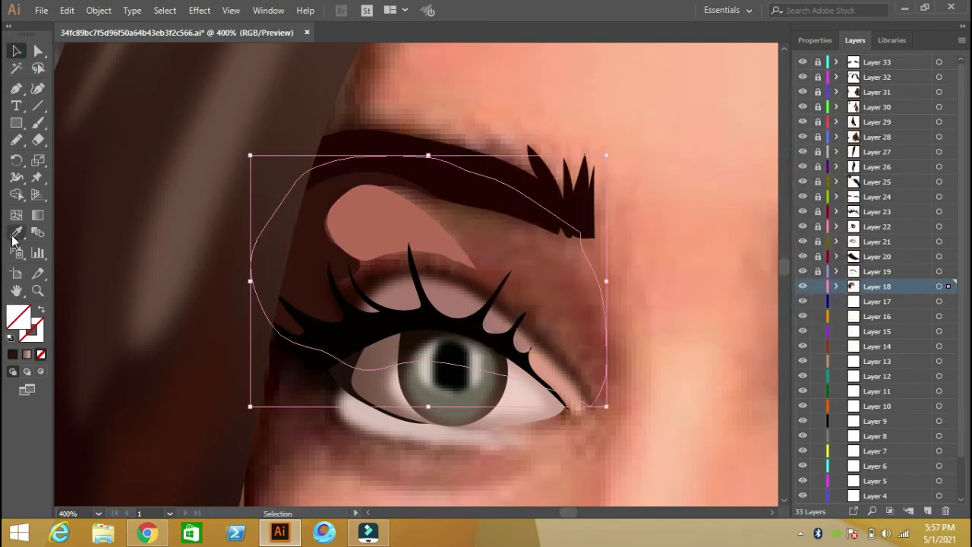
click(589, 336)
click(16, 51)
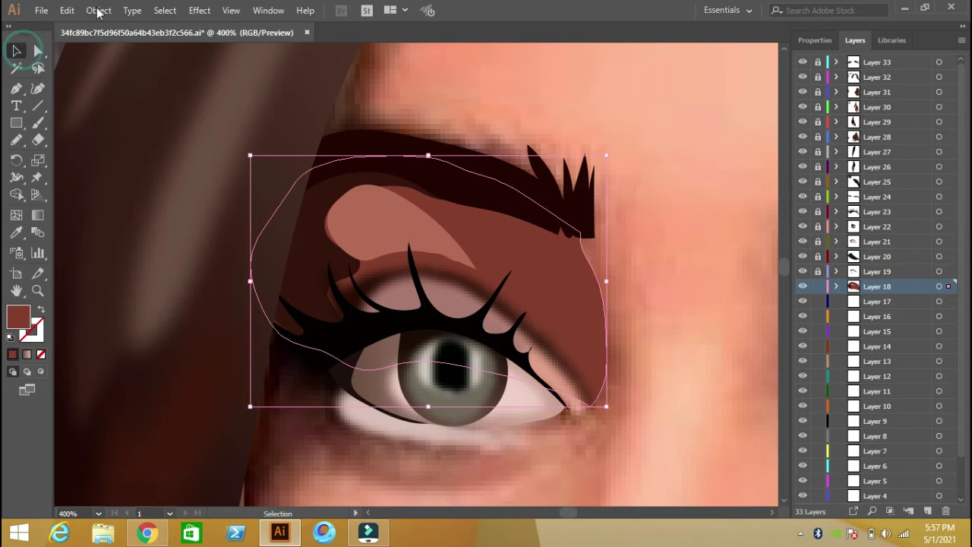
click(687, 410)
drag(692, 411, 678, 259)
click(17, 140)
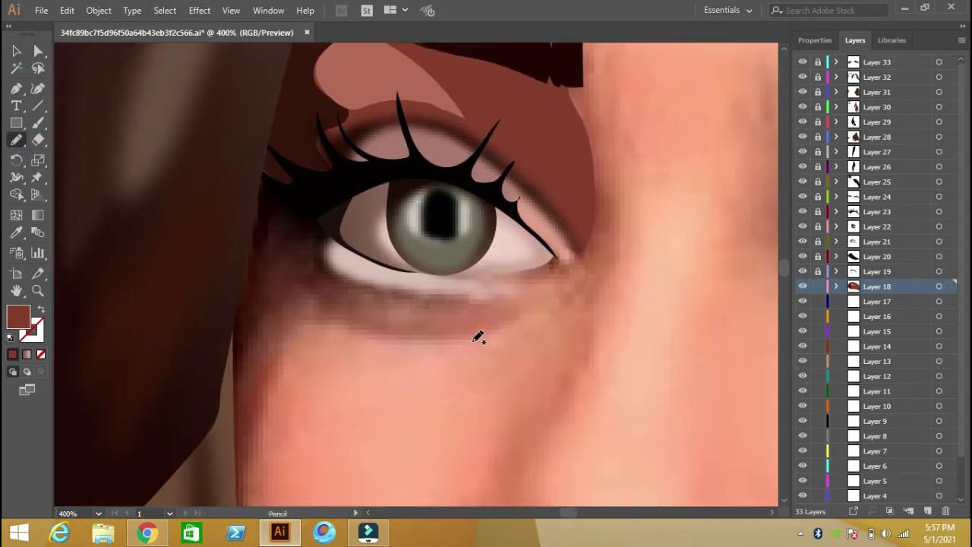
Pencil an under-eye cheek shading outline and a shape along the lower eyelid.
drag(318, 316, 264, 408)
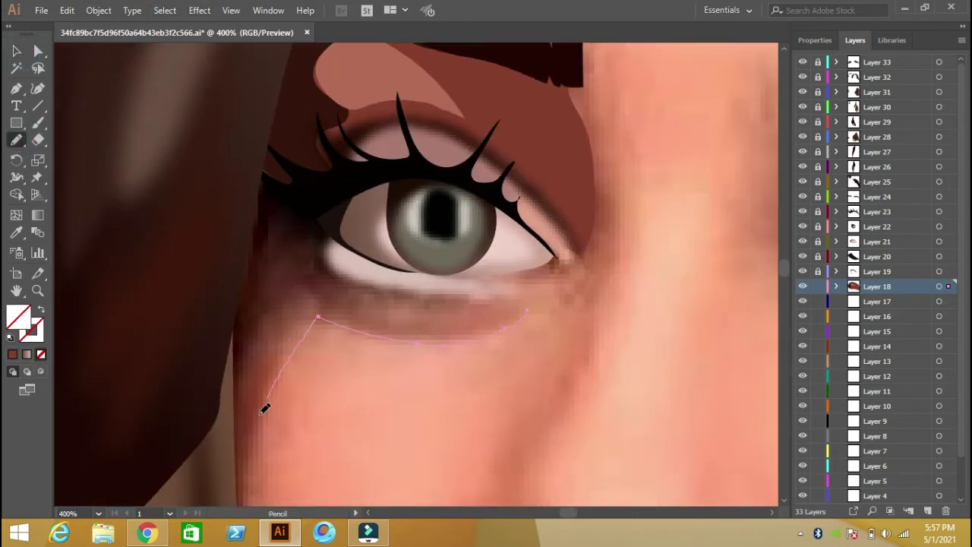
drag(238, 484, 220, 307)
drag(259, 168, 259, 165)
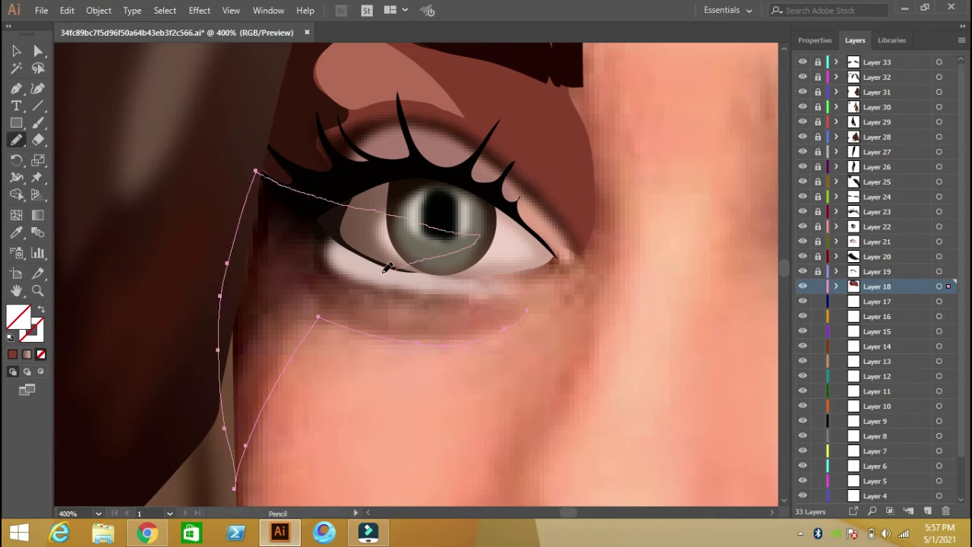
drag(466, 299, 347, 290)
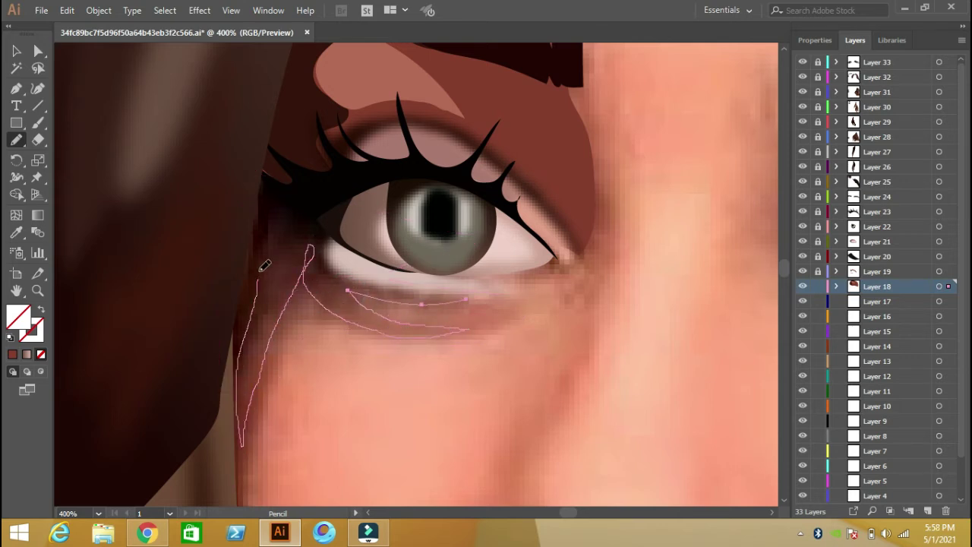
Fill all the new outlines with sampled skin colour, adjusting the shade in the Color Picker.
key(ctrl+a)
key(i)
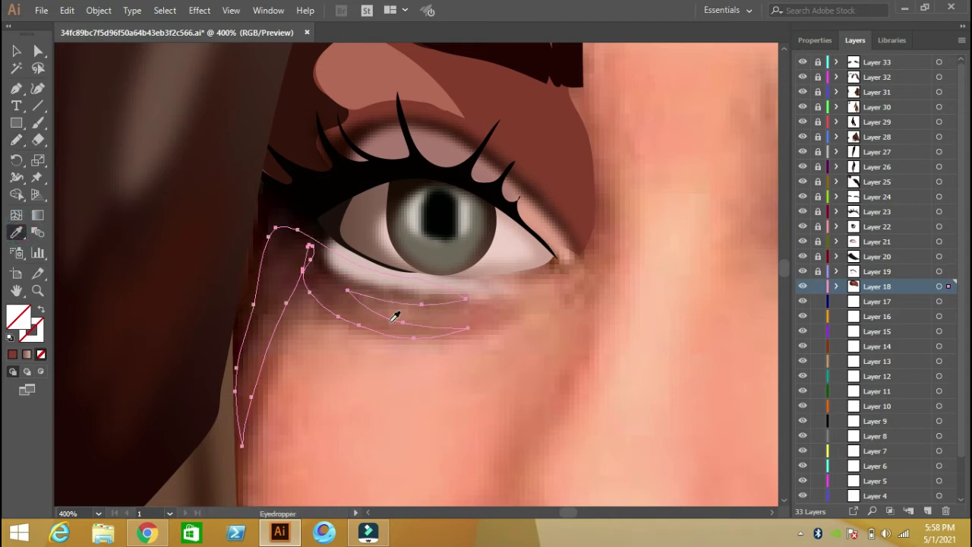
click(420, 326)
double_click(18, 317)
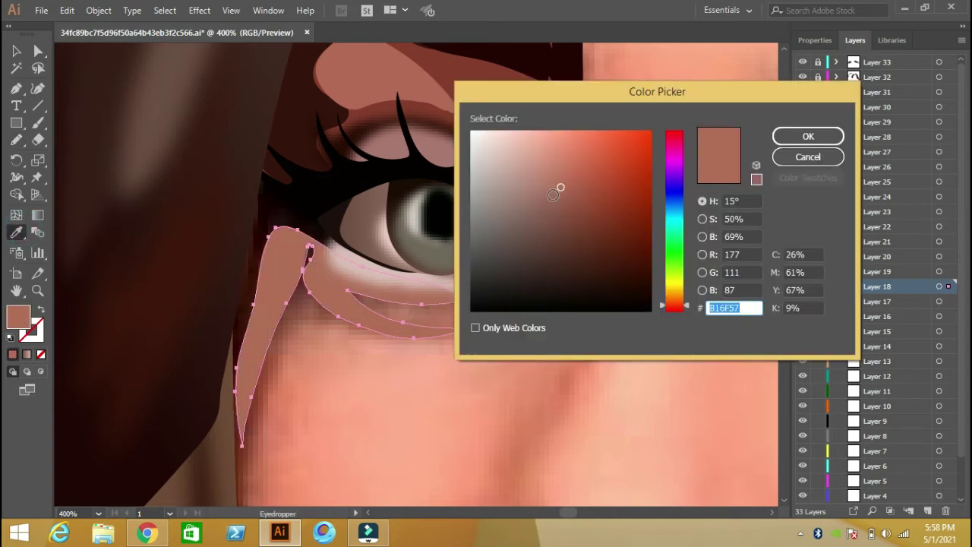
click(566, 203)
click(808, 136)
key(n)
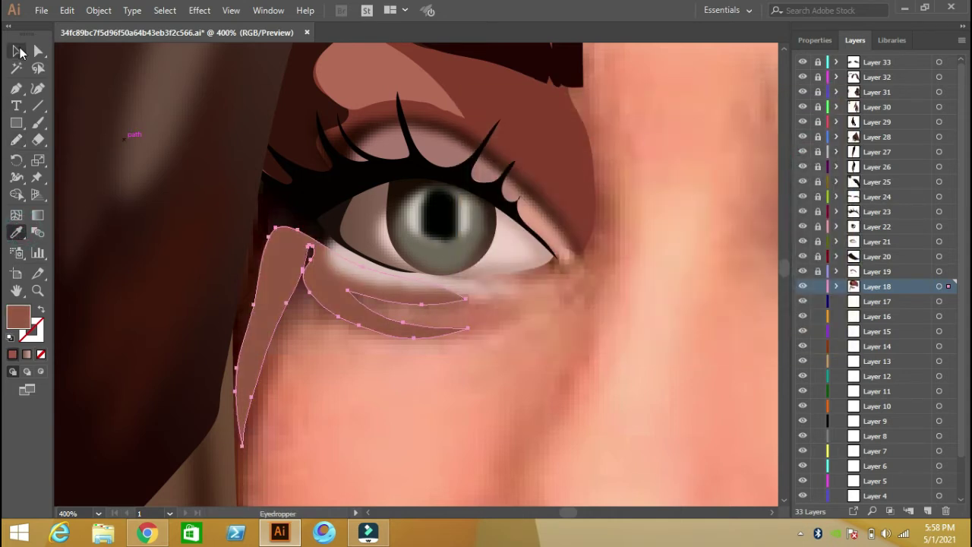
key(ctrl+shift+a)
Draw a dark brown shadow shape beside the hair at the eye corner.
drag(341, 230, 277, 232)
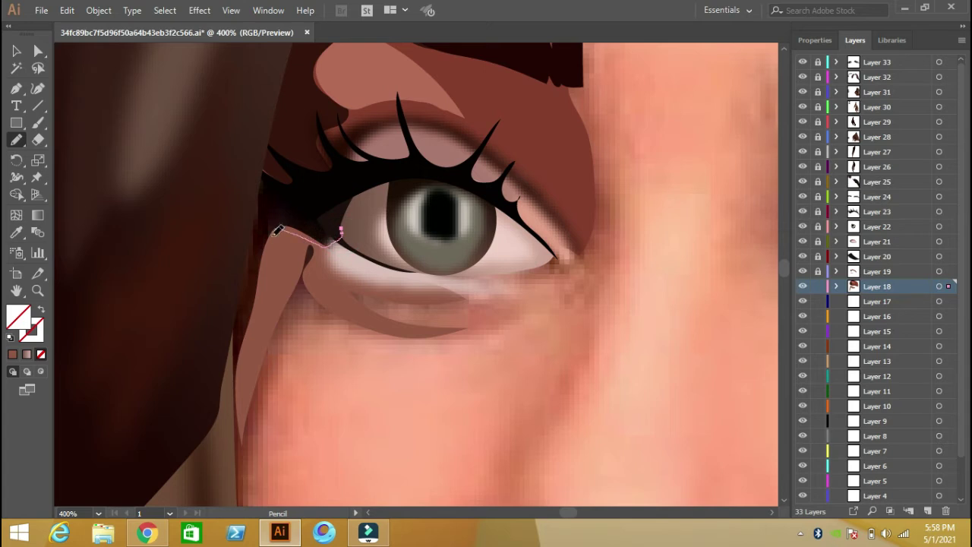
drag(231, 389, 212, 224)
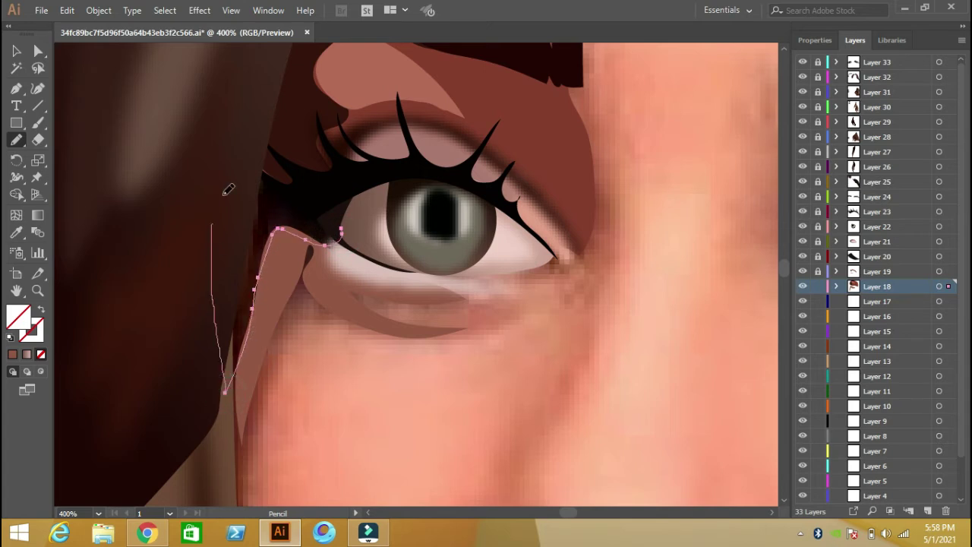
key(ctrl+z)
drag(251, 195, 245, 330)
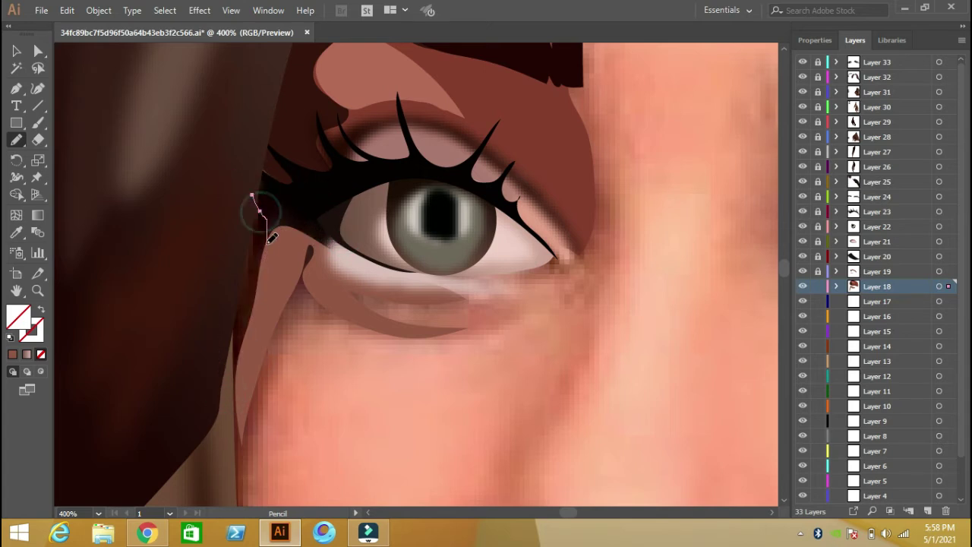
drag(237, 369, 250, 199)
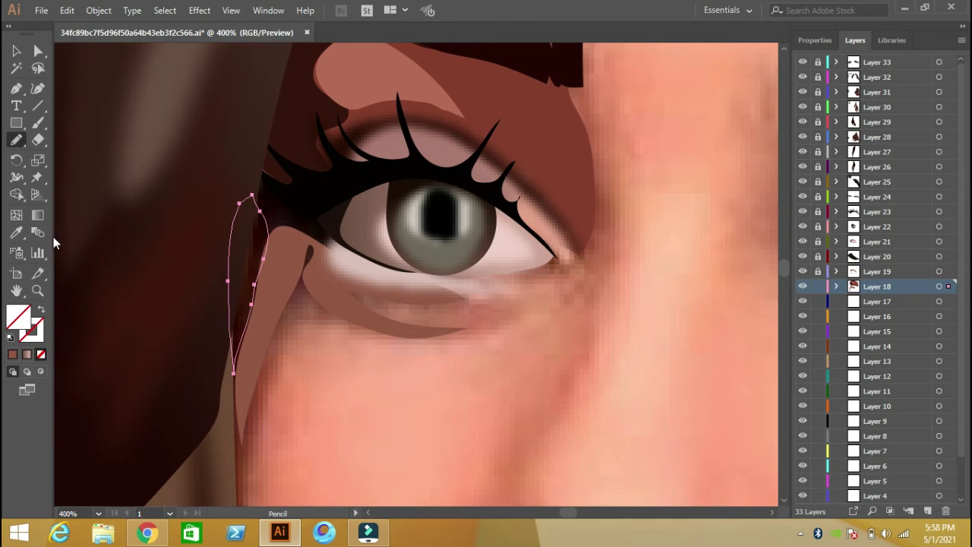
key(i)
click(257, 277)
click(16, 51)
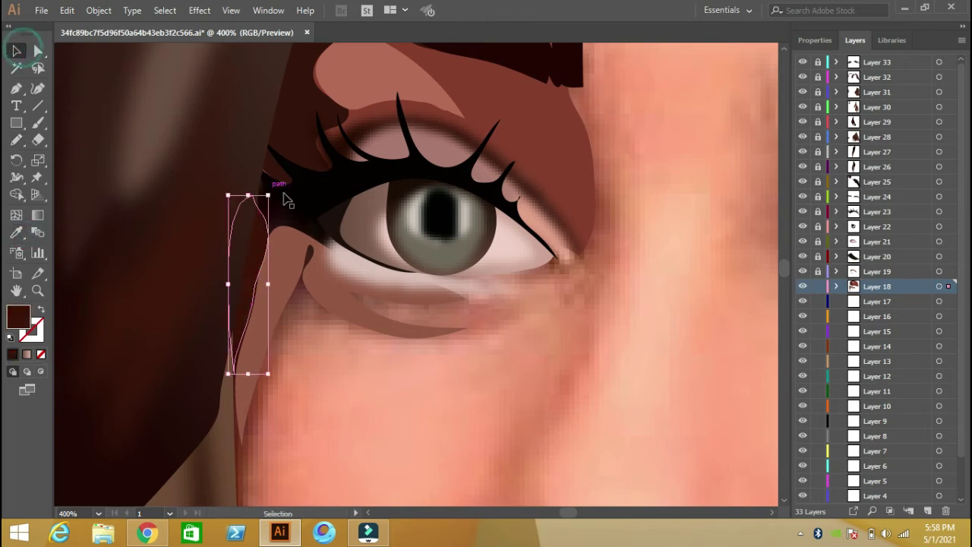
Select the shading beside the eye and the under-eye shape, and sample skin colour onto them.
click(331, 250)
key(i)
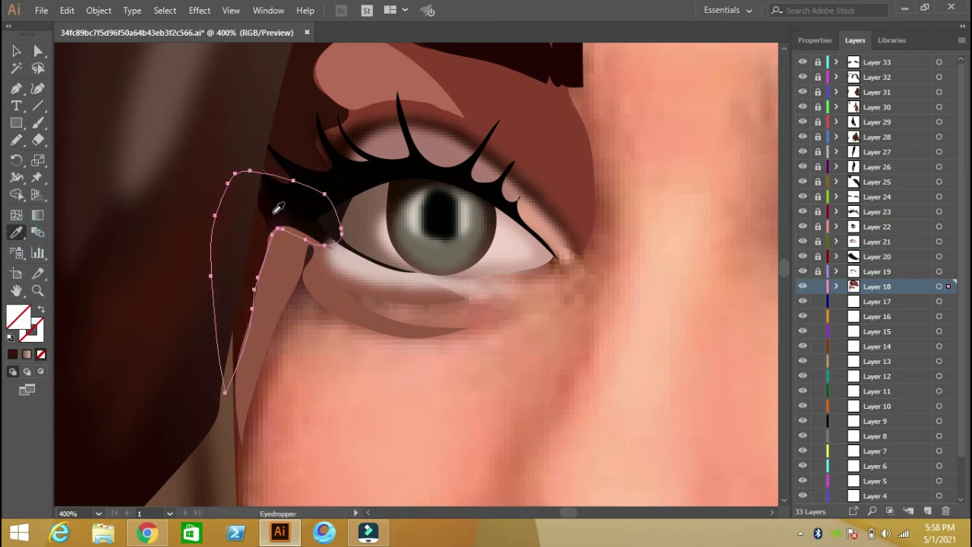
click(16, 51)
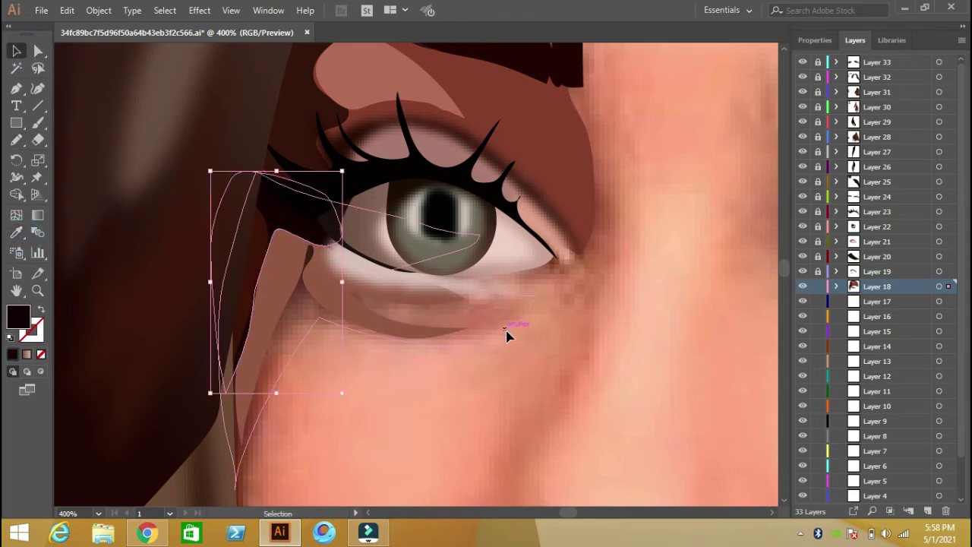
shift+click(507, 334)
key(i)
click(481, 317)
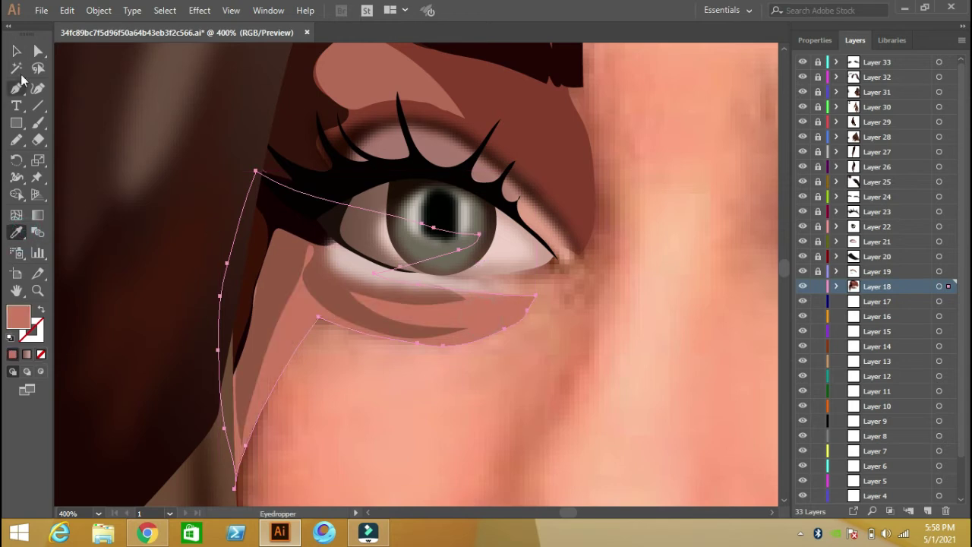
key(v)
Apply a 2.4 px Gaussian Blur to the selected shading shapes.
click(199, 10)
click(209, 39)
click(632, 129)
drag(665, 97, 672, 98)
click(709, 129)
click(646, 373)
Reapply the same blur to the under-eye lines, the narrow corner shape and the eye-corner shape.
click(365, 314)
click(199, 10)
click(254, 228)
click(199, 10)
click(227, 25)
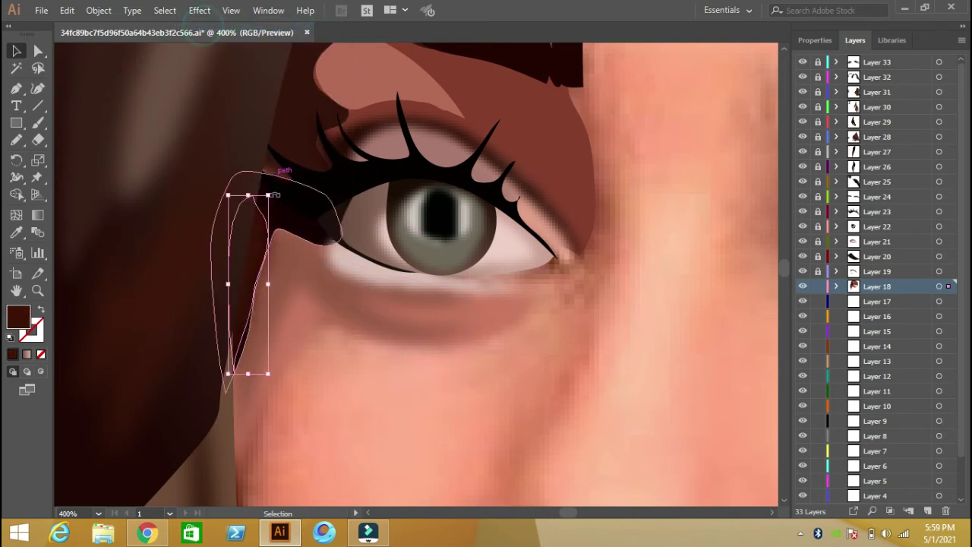
click(304, 221)
click(199, 10)
click(201, 28)
click(494, 434)
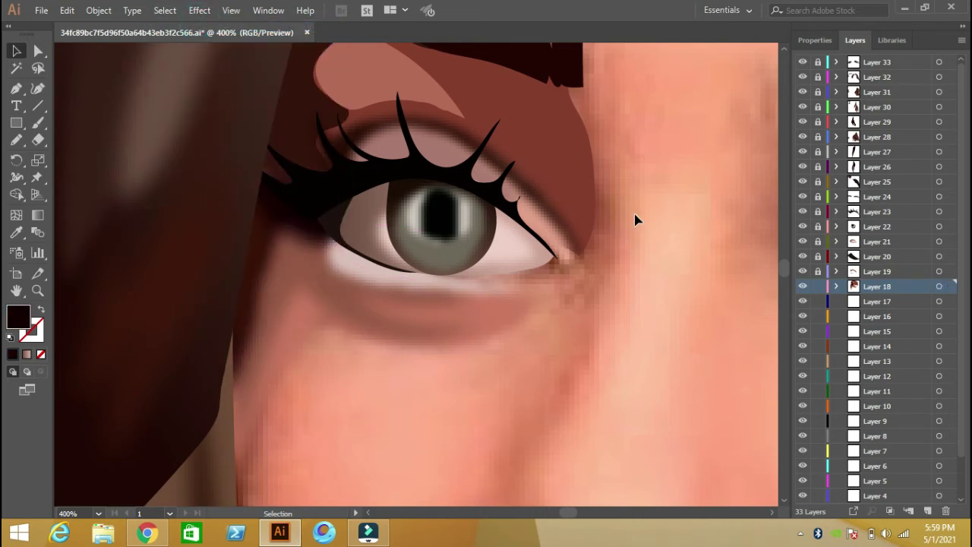
Soften the brown eyelid shape with a Gaussian Blur of about 1.3 radius.
double_click(550, 161)
key(Escape)
click(199, 10)
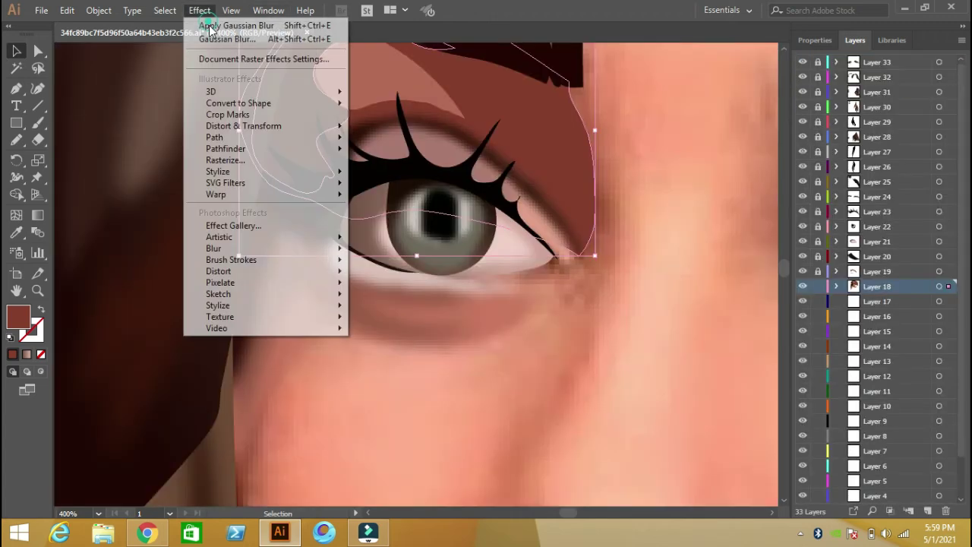
click(220, 38)
click(633, 129)
drag(686, 100, 687, 99)
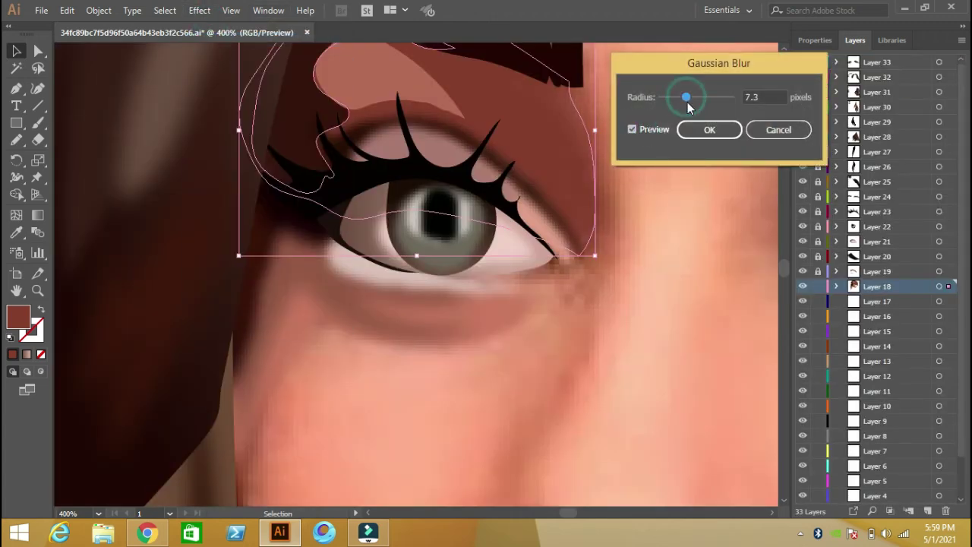
key(Return)
click(681, 245)
Apply a 3.3-radius Gaussian Blur to the pink brow-highlight shape.
drag(680, 245, 684, 370)
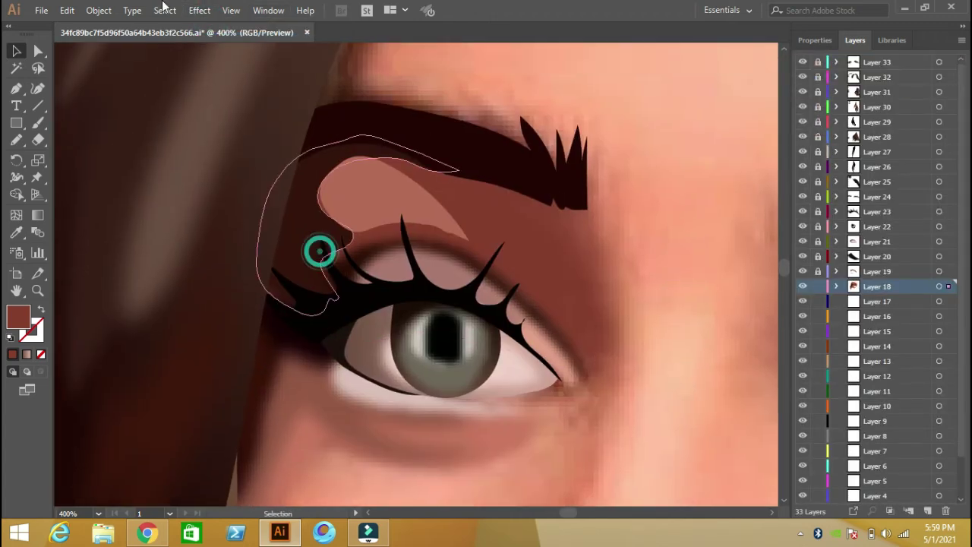
click(319, 250)
click(199, 10)
click(221, 37)
click(655, 130)
drag(685, 98, 672, 97)
click(697, 123)
Shift the brow highlight to the right, reapply its blur, and zoom out to fit the portrait.
click(357, 195)
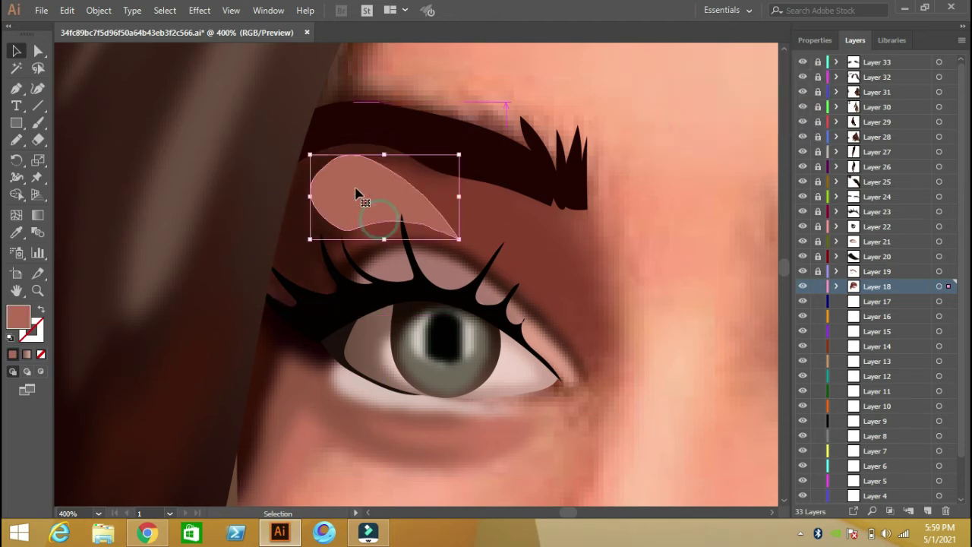
drag(388, 201, 416, 201)
click(198, 10)
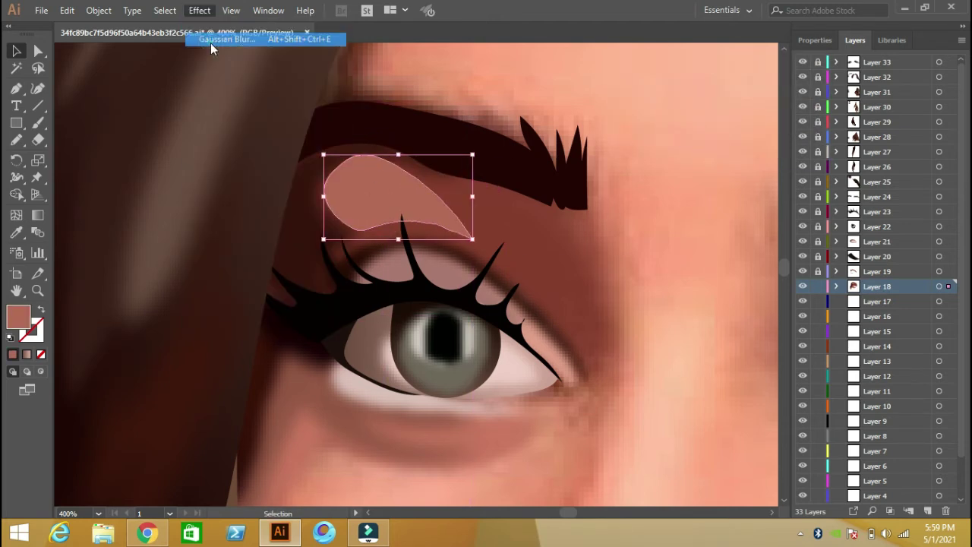
click(220, 37)
click(641, 130)
click(675, 97)
key(Return)
drag(446, 189, 455, 190)
key(ctrl+minus)
click(98, 513)
click(130, 496)
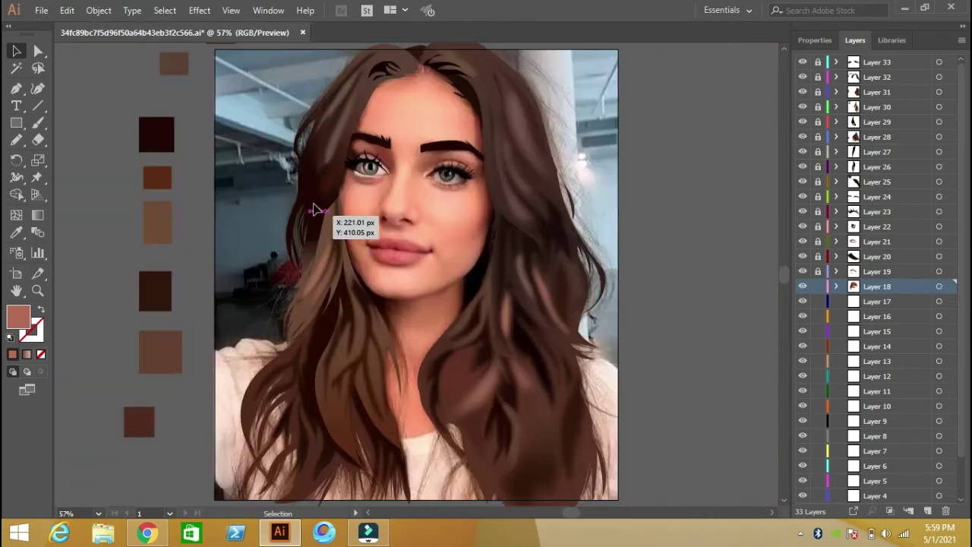
Unlock Layers 20 and 22–24 and refill the lower eye-white a darker pink.
click(98, 513)
click(150, 320)
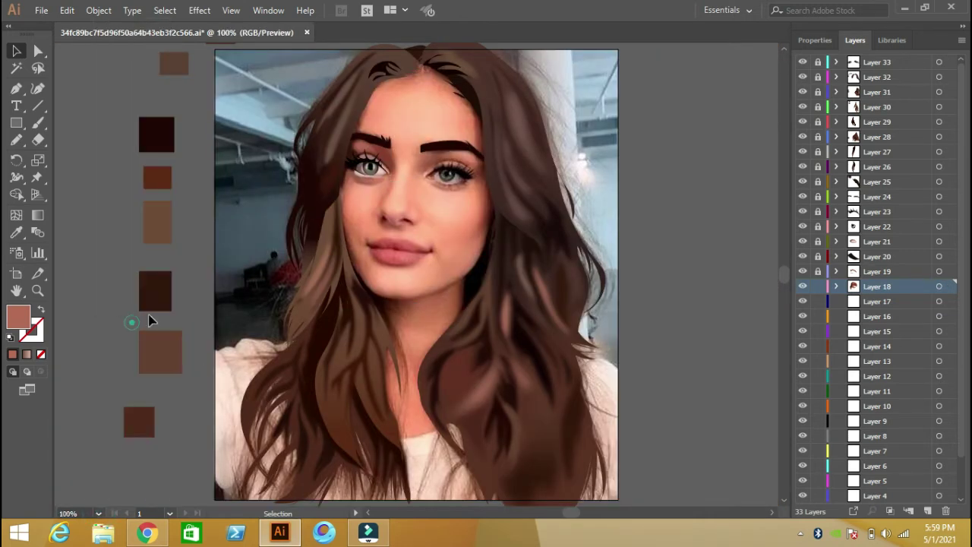
click(818, 256)
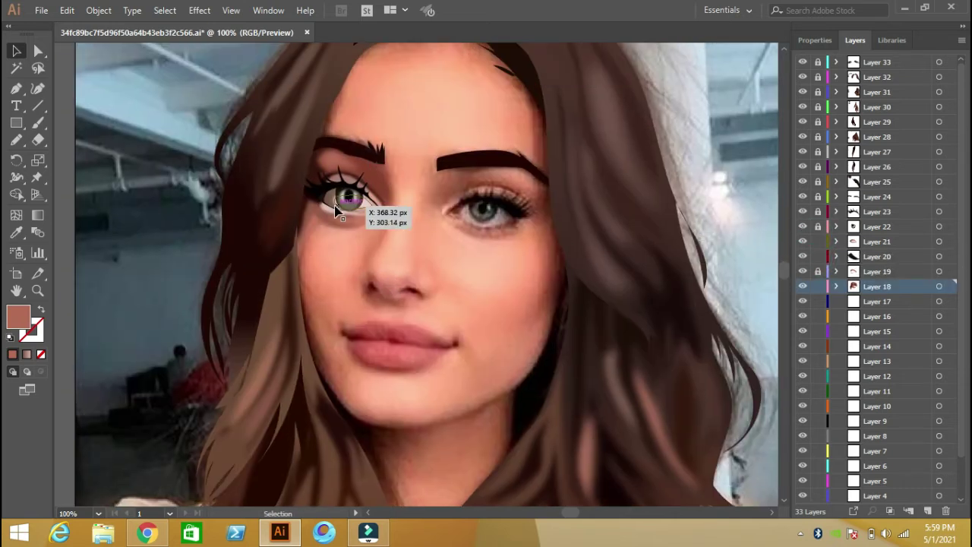
click(98, 513)
click(120, 292)
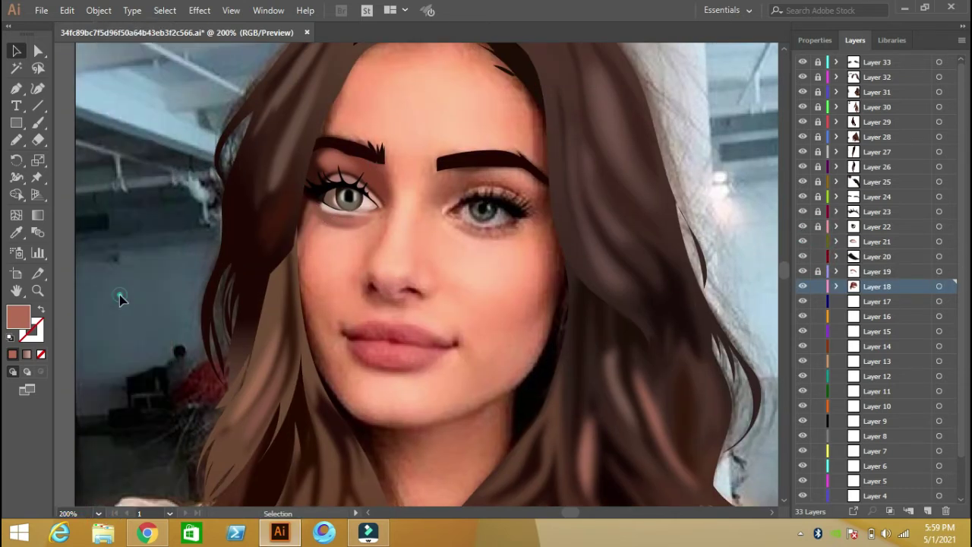
drag(817, 226, 818, 197)
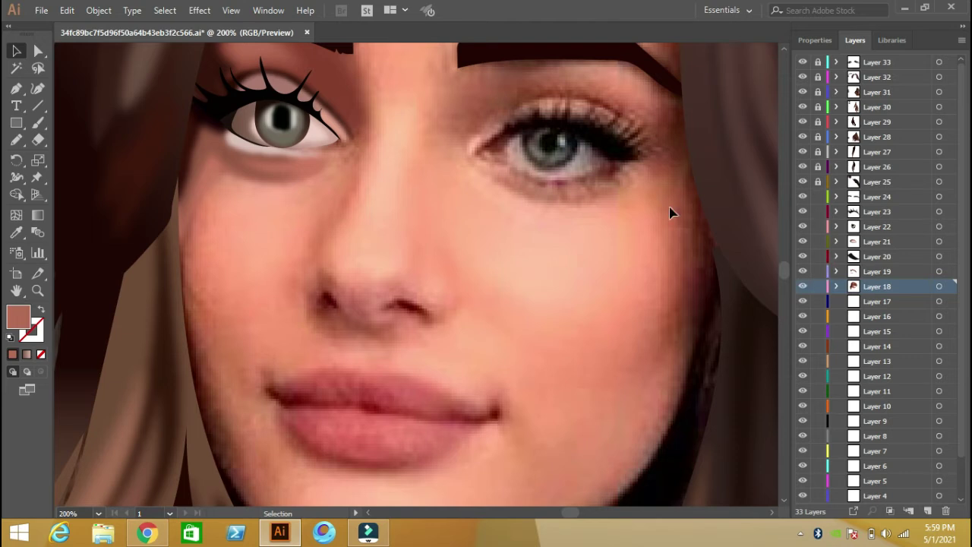
click(250, 146)
double_click(19, 316)
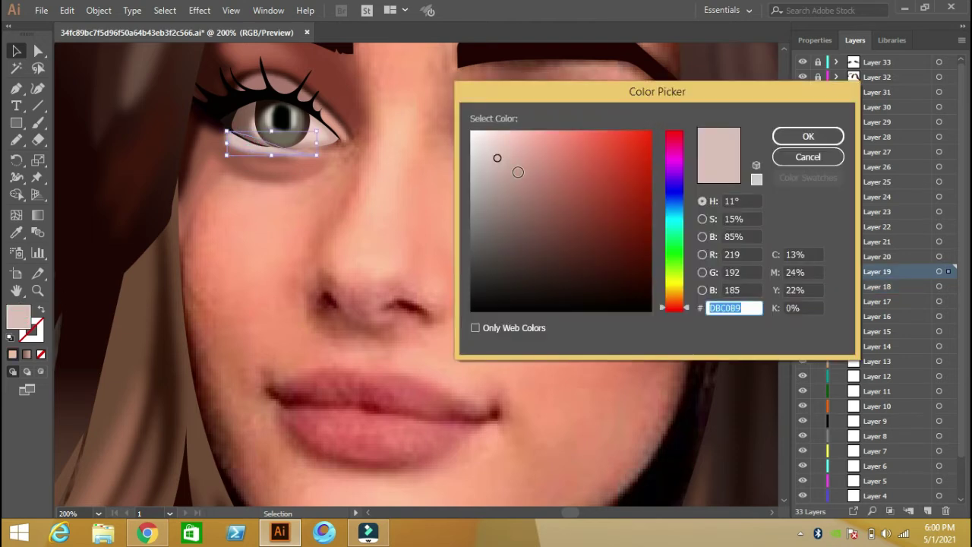
click(515, 162)
click(780, 136)
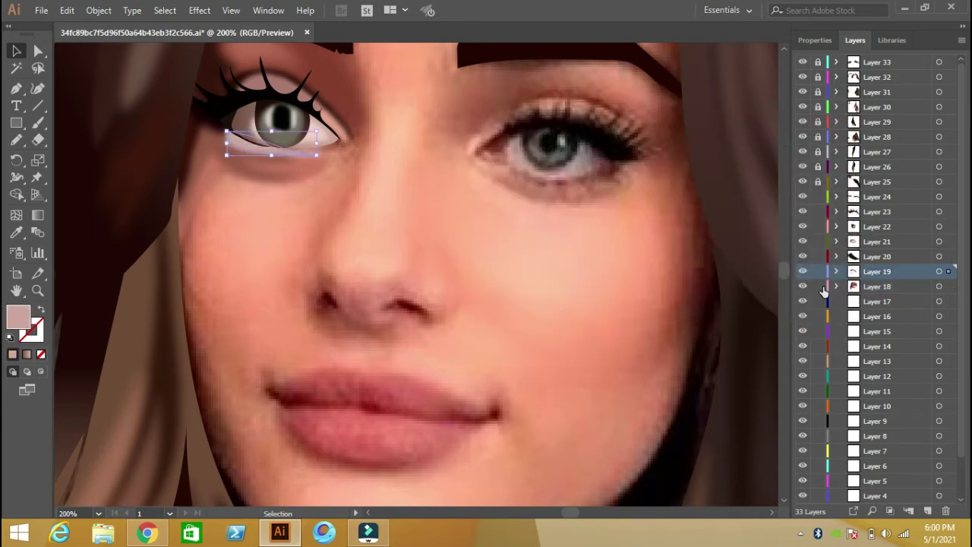
Lock Layers 18–24, select Layer 17, then unlock Layer 23 with the eyelashes.
drag(817, 196, 817, 286)
click(877, 301)
drag(362, 160, 134, 267)
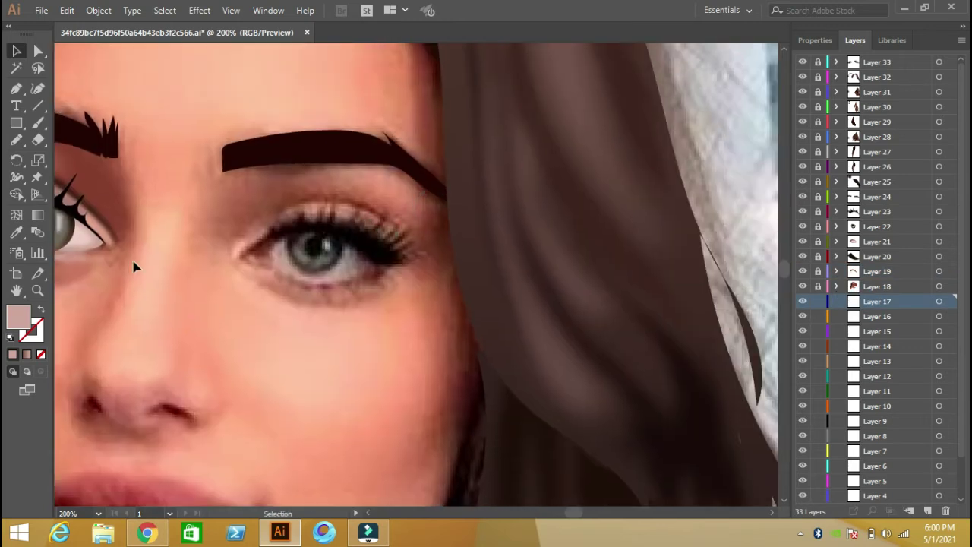
drag(220, 251, 515, 251)
click(818, 211)
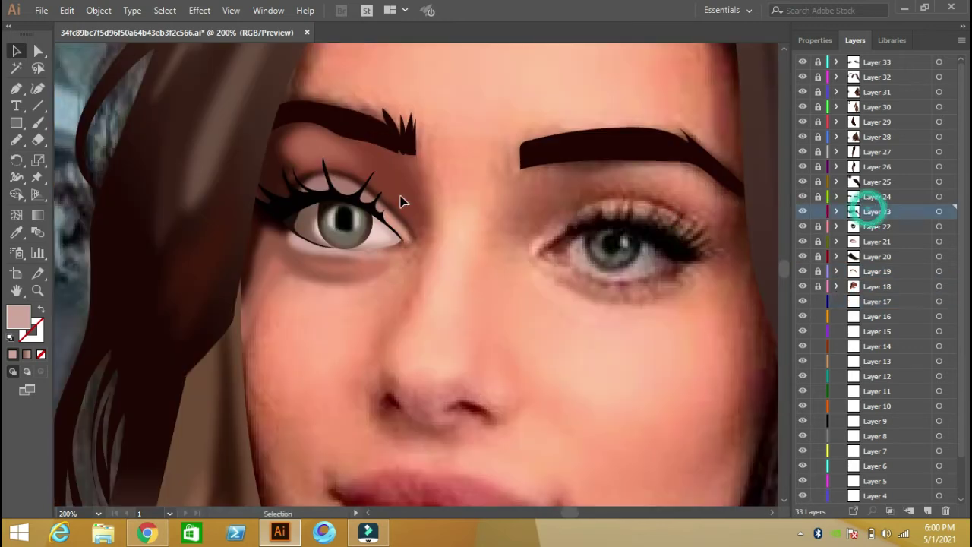
Try a 1.2 Gaussian Blur on the eyelashes, then undo it to keep them sharp.
click(368, 186)
click(198, 10)
click(220, 35)
click(652, 130)
drag(678, 98, 665, 98)
click(707, 129)
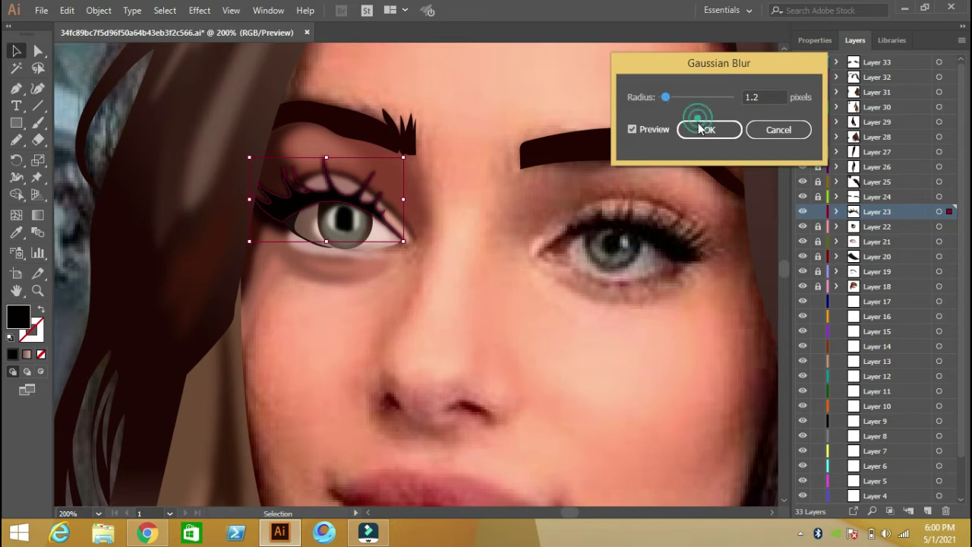
click(499, 98)
key(ctrl+z)
key(ctrl+z)
Make Layer 17 active and zoom to 400% on the untraced second eye.
click(873, 301)
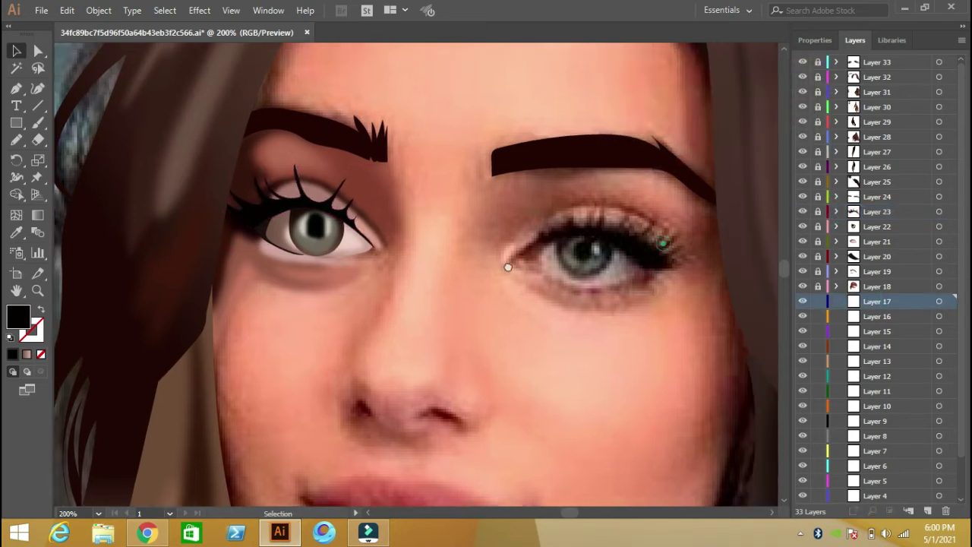
drag(531, 304, 350, 334)
click(98, 513)
click(119, 260)
Pencil-trace the spiky upper lashes and fill them with the eyeliner black.
key(n)
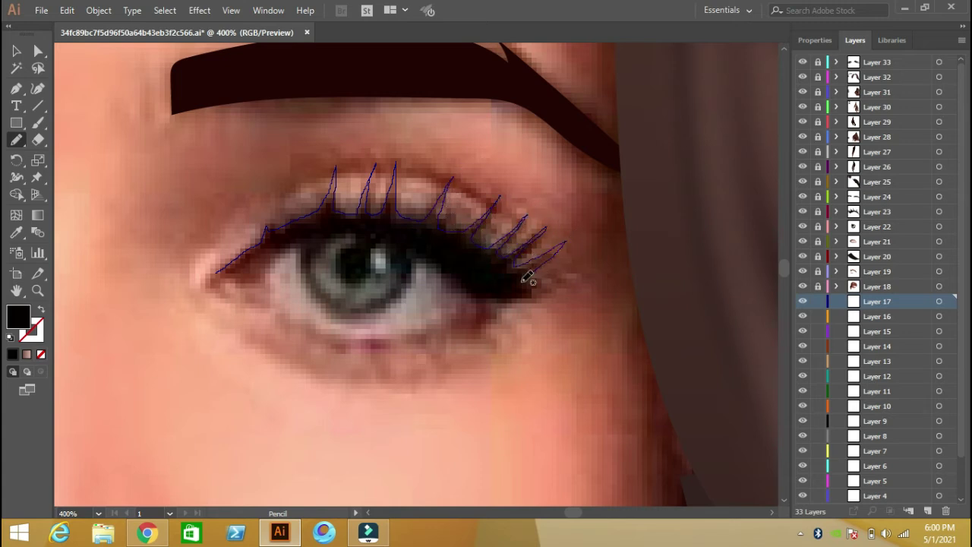
drag(485, 296, 482, 297)
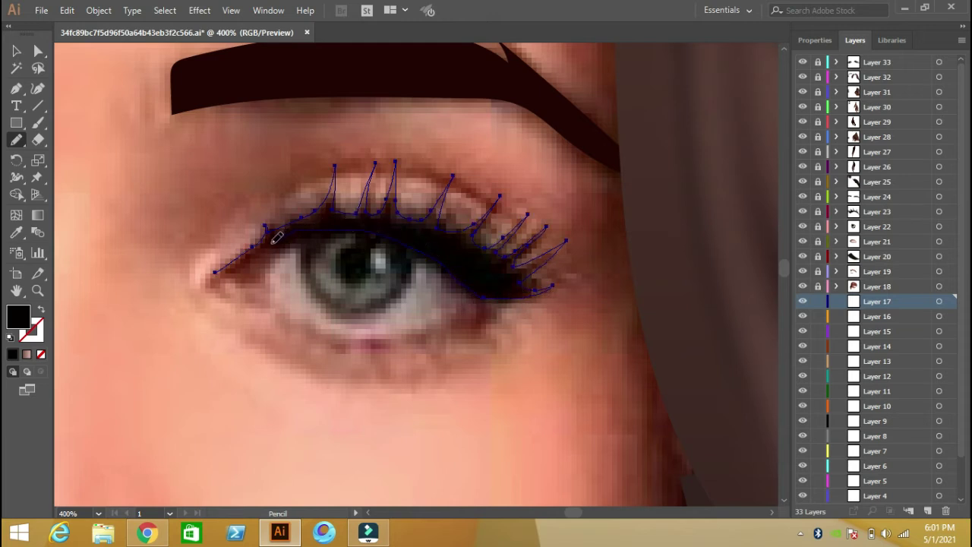
key(i)
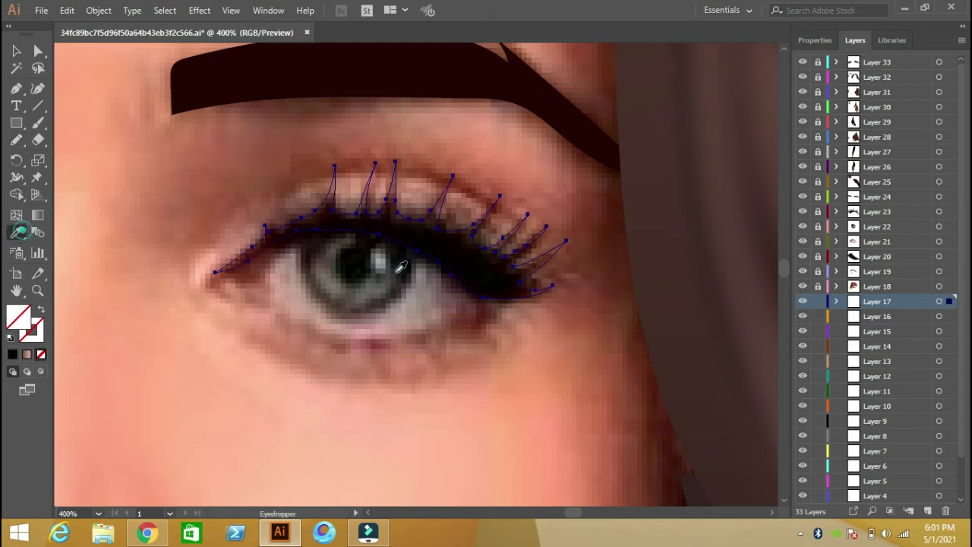
click(477, 276)
Lock Layer 17 and make Layer 16 the active layer.
click(818, 302)
click(873, 316)
key(n)
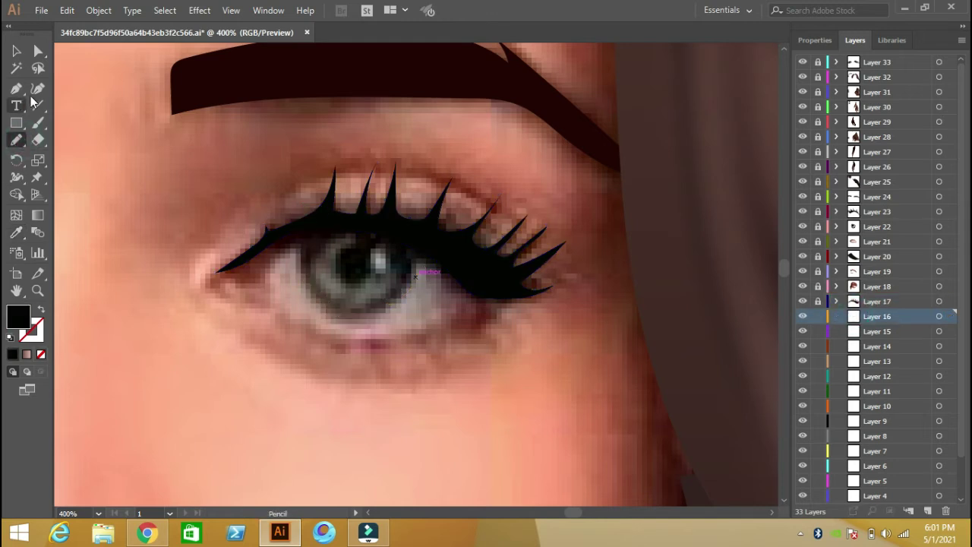
key(shift+grave)
Draw an unfilled circular outline around the iris.
click(304, 221)
click(303, 272)
click(339, 314)
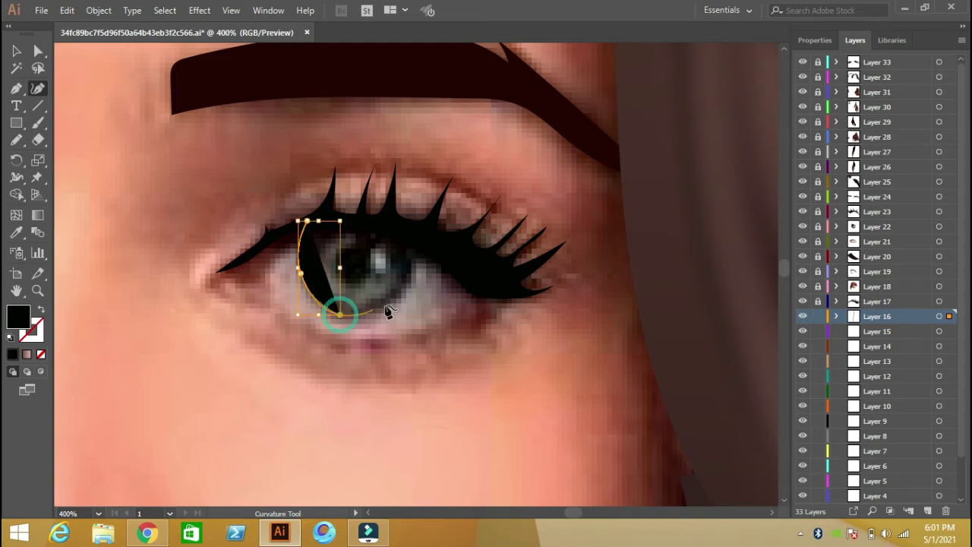
click(402, 292)
click(411, 237)
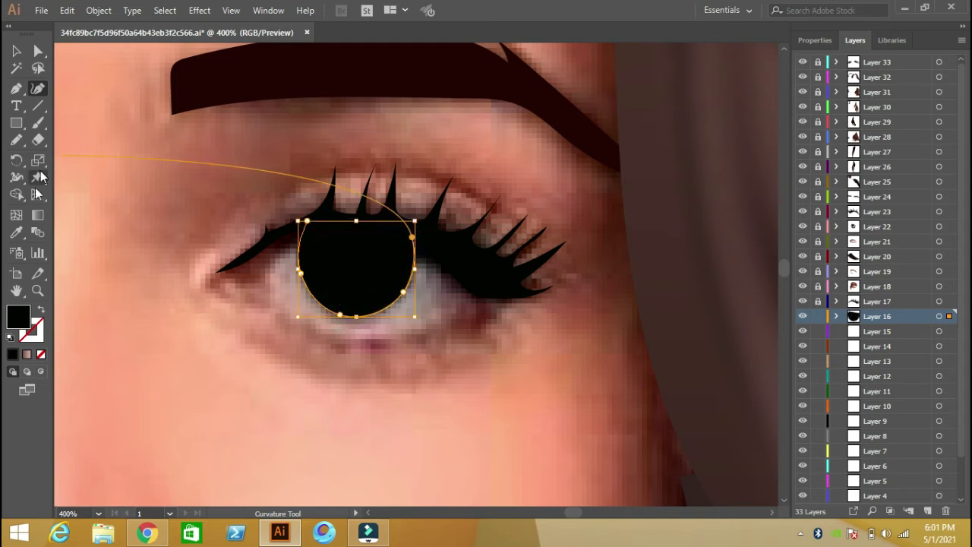
click(41, 355)
Reshape the iris outline and add a pupil highlight filled light grey-blue D3DADD.
key(n)
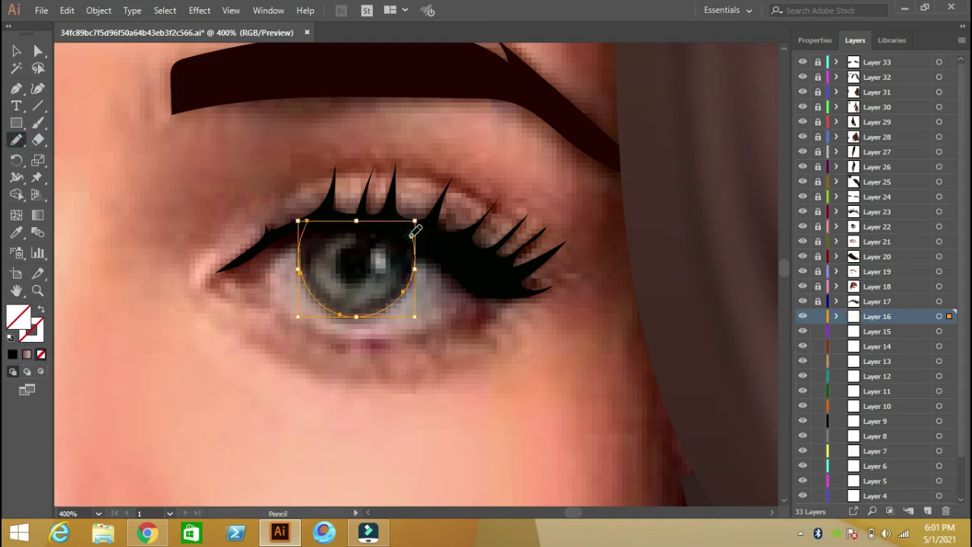
drag(324, 213, 318, 278)
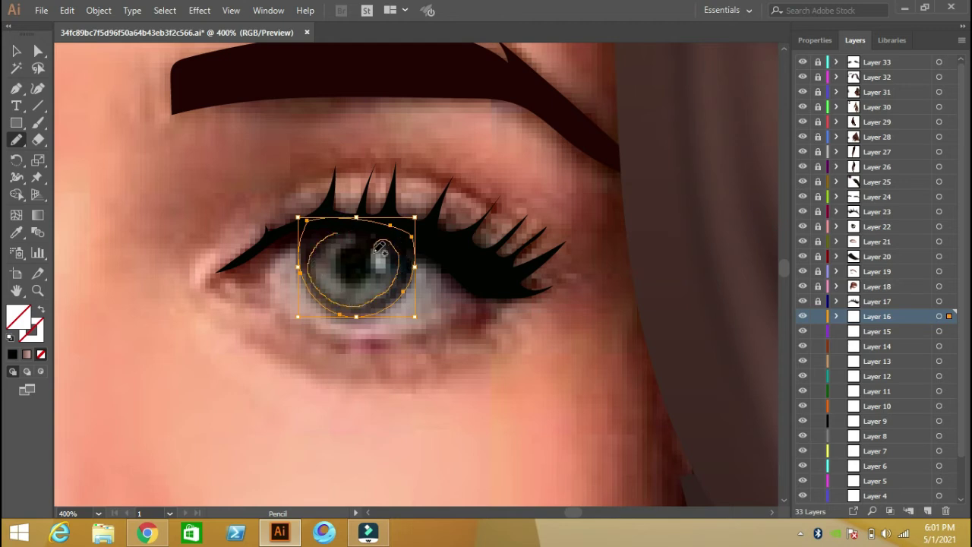
drag(359, 232, 359, 234)
mouse_move(310, 277)
mouse_down()
mouse_move(347, 262)
mouse_move(372, 267)
mouse_move(378, 251)
mouse_up()
key(i)
click(434, 270)
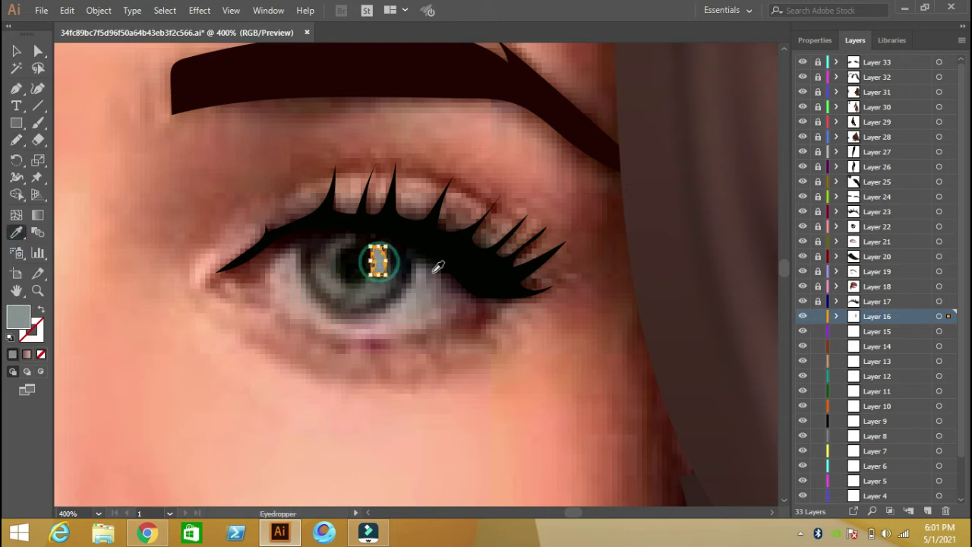
double_click(18, 315)
click(478, 154)
click(782, 138)
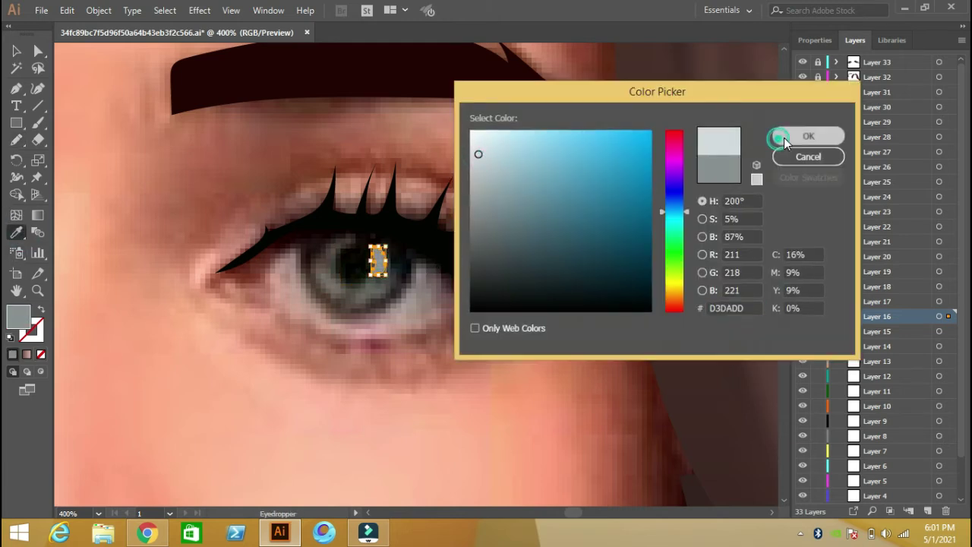
Eyedrop photo colours: black for the pupil, grey for the iris, dark brown for the outer ring.
ctrl+click(353, 269)
click(446, 232)
key(v)
shift+click(309, 261)
key(i)
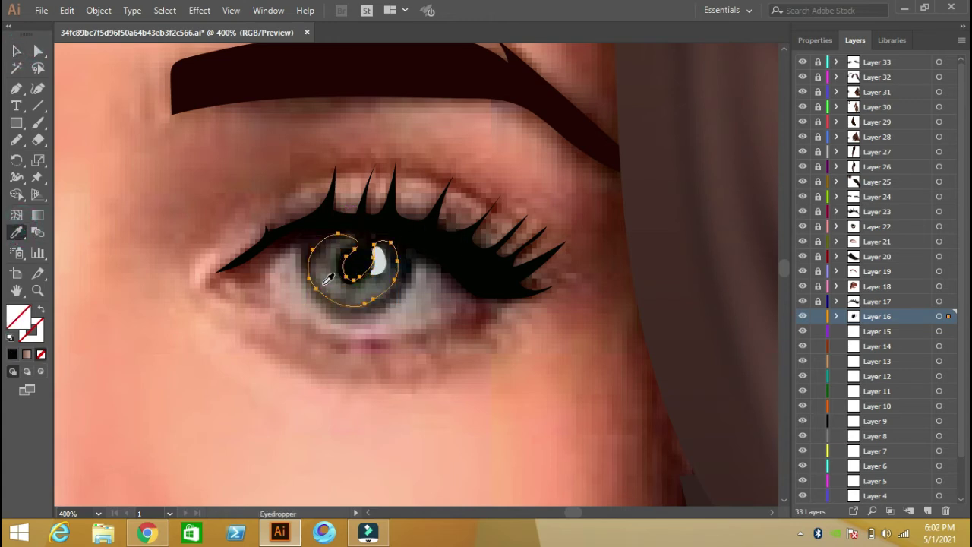
click(327, 280)
click(402, 288)
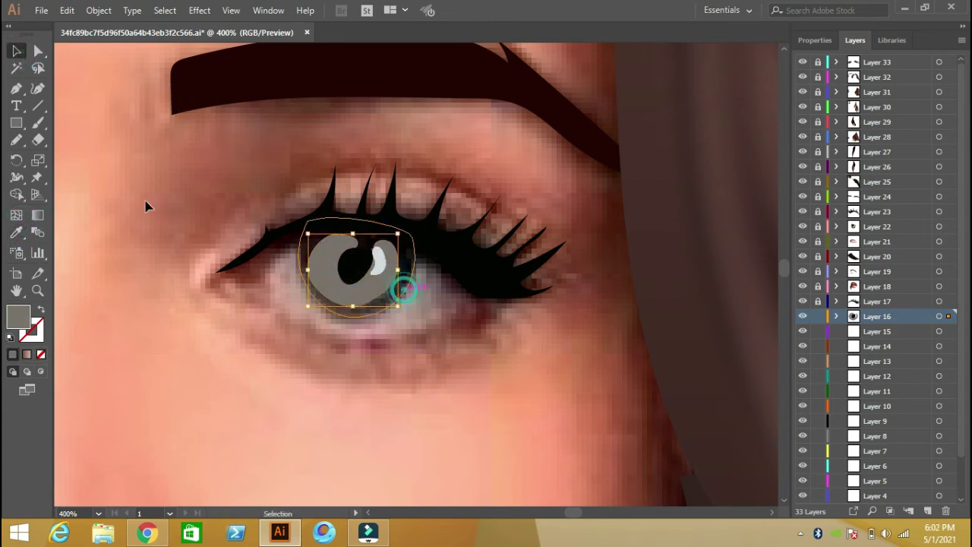
key(i)
click(382, 302)
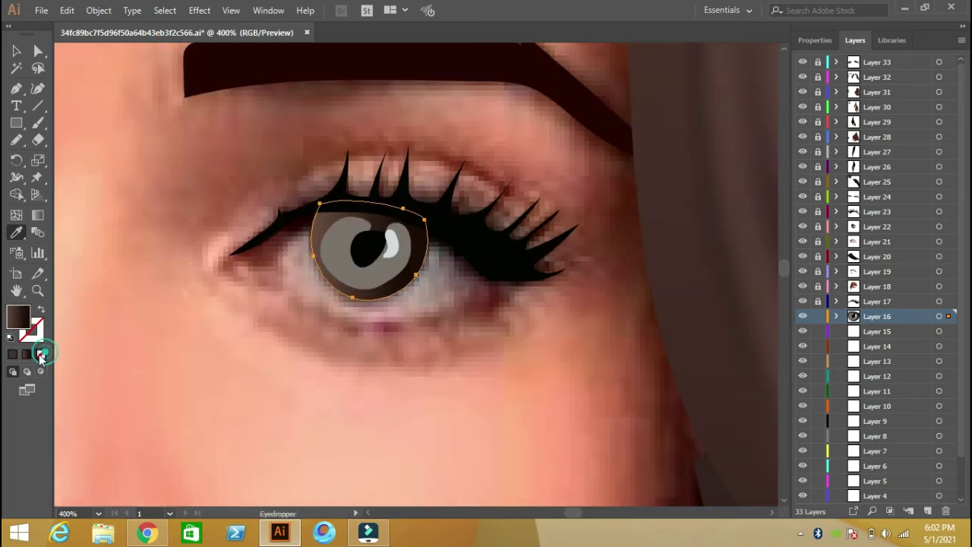
Turn the outer iris ring's fill into a 90° linear gradient.
click(27, 353)
click(871, 215)
click(889, 282)
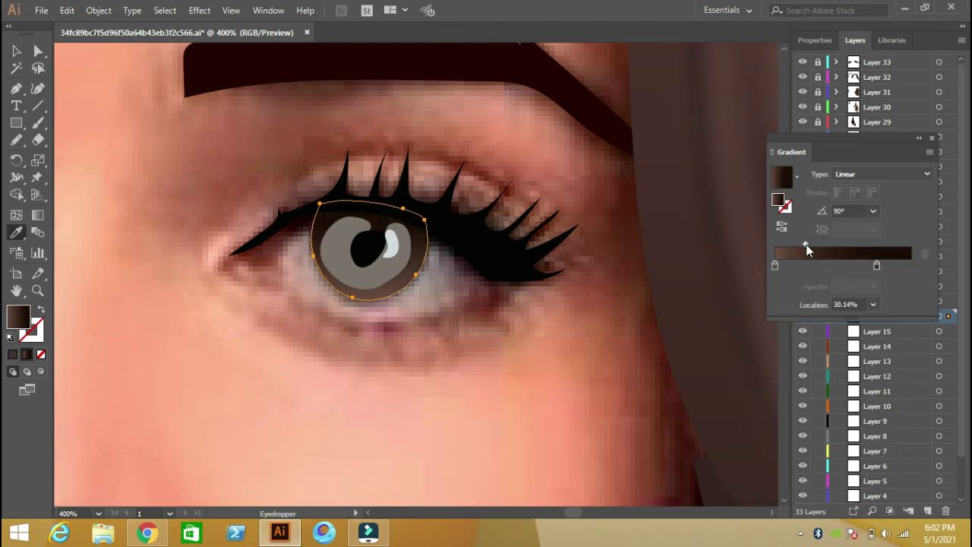
click(931, 137)
Blur the inner grey iris by 1.2 pixels and nudge it slightly.
click(17, 52)
click(364, 271)
click(199, 10)
click(218, 43)
click(632, 129)
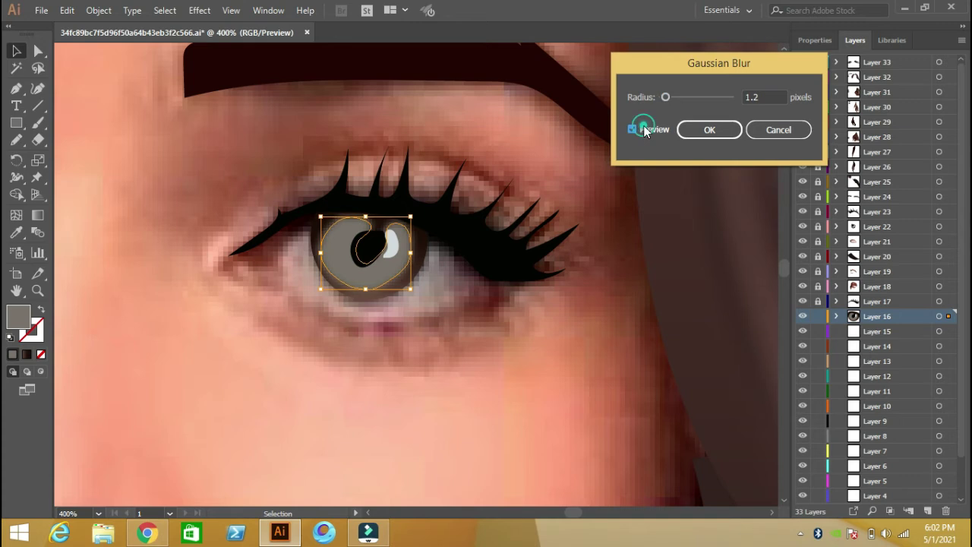
click(693, 127)
drag(380, 293, 384, 292)
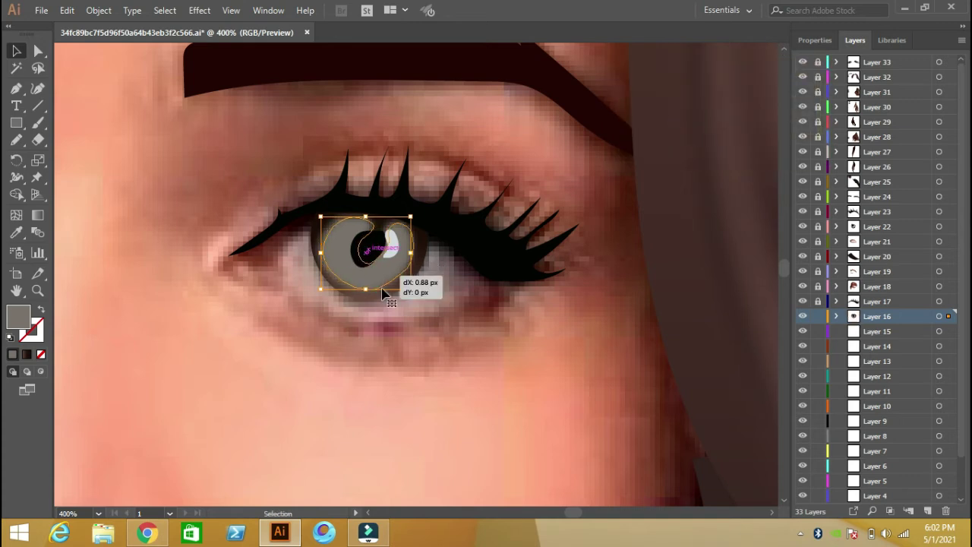
Apply the same slight Gaussian Blur to the pupil and white highlight.
click(368, 246)
click(395, 250)
click(199, 10)
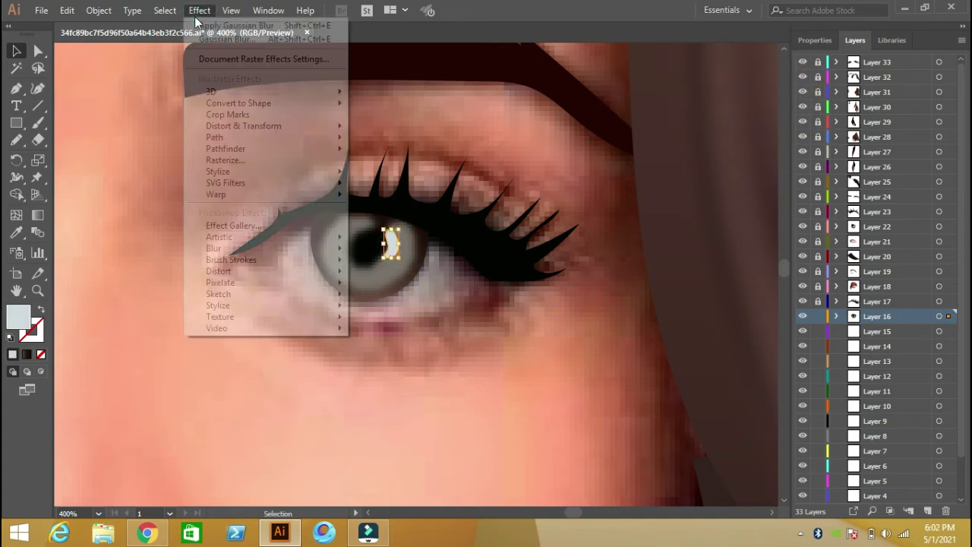
click(219, 43)
click(632, 130)
click(695, 130)
click(542, 336)
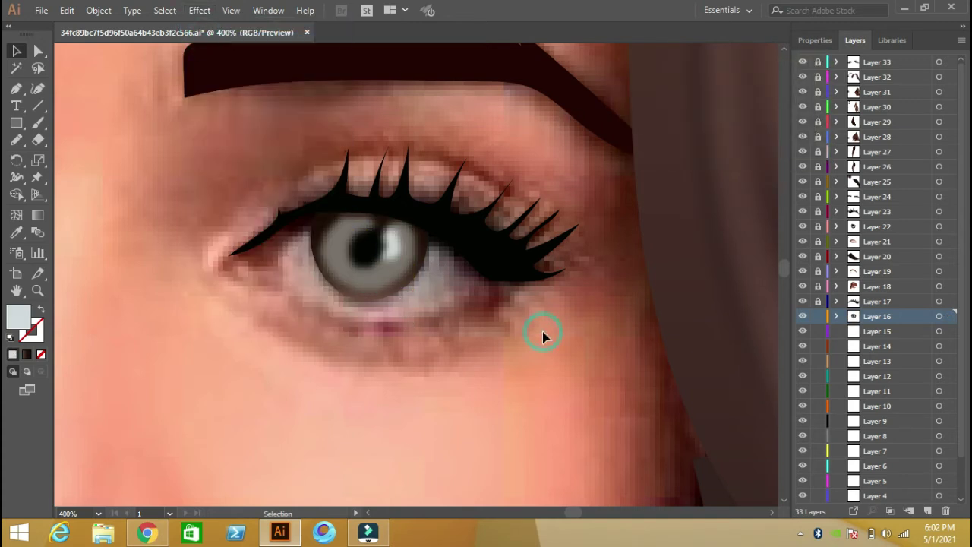
On Layer 15, start pencilling the eye-white outline along the upper lash line.
click(868, 334)
key(n)
mouse_move(319, 214)
mouse_down()
mouse_move(288, 236)
mouse_move(288, 276)
mouse_up()
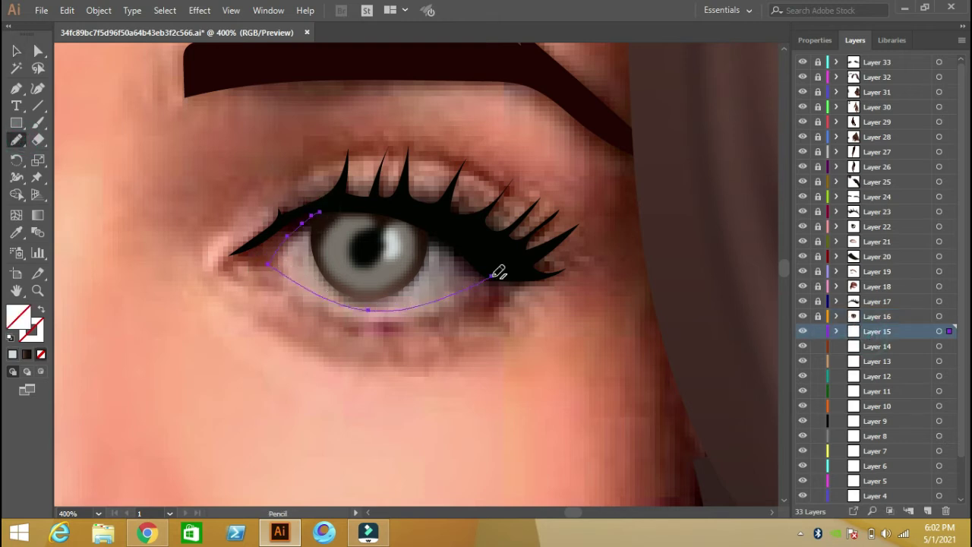
Close the eye-white outline and fill it a light pink.
drag(492, 276, 317, 214)
click(16, 232)
click(295, 249)
click(17, 52)
double_click(18, 315)
click(494, 152)
click(786, 142)
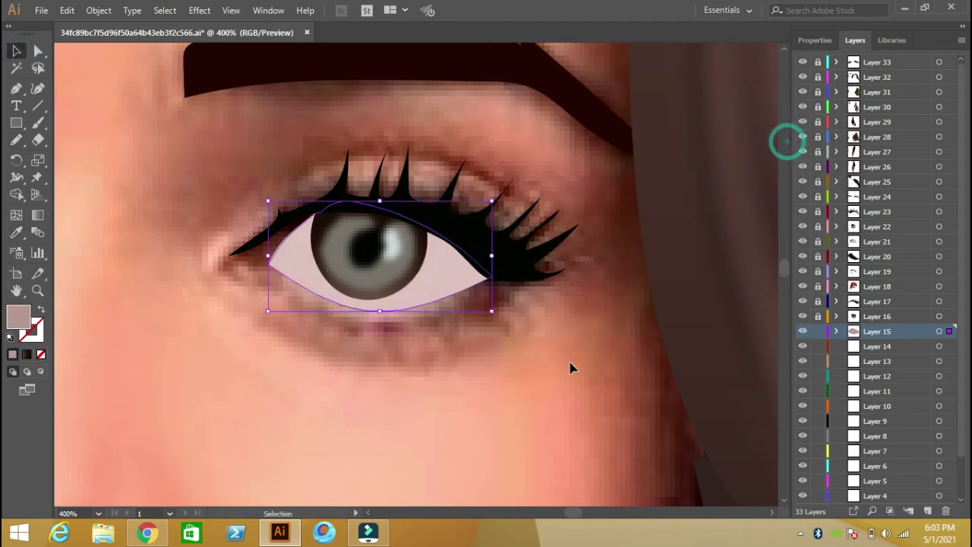
click(167, 147)
Draw an upper-lid shadow shape and fill it greyish pink A89492.
click(15, 140)
drag(323, 216, 396, 240)
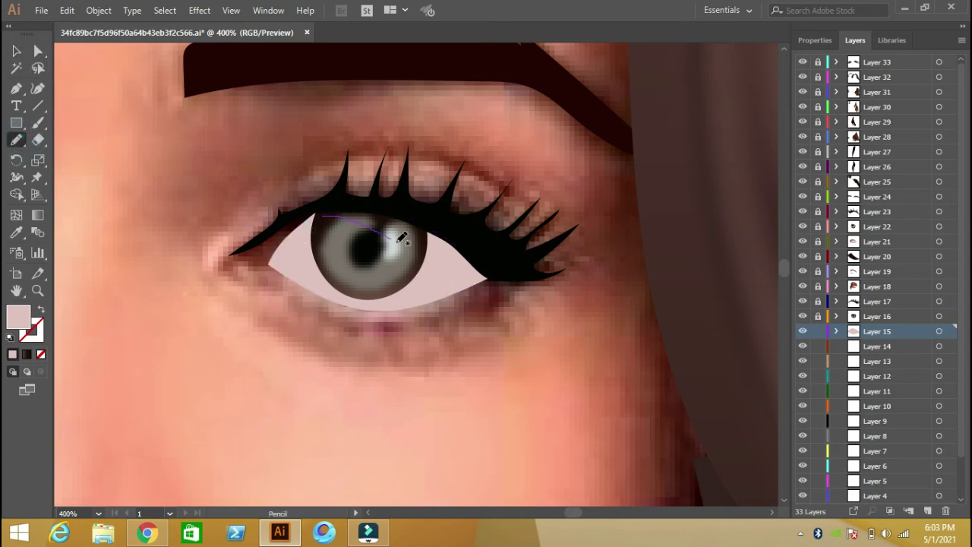
drag(492, 273, 430, 214)
drag(335, 203, 322, 215)
click(13, 354)
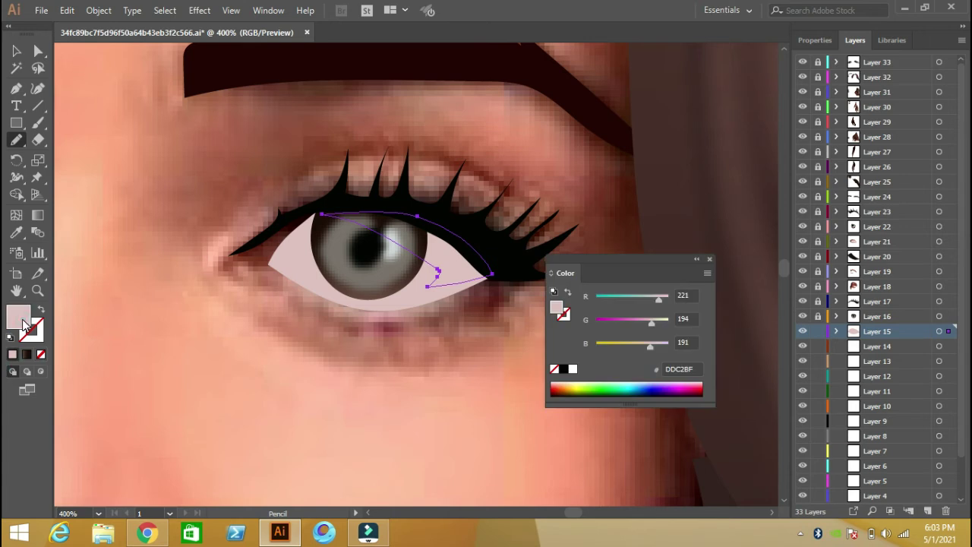
double_click(18, 315)
click(495, 191)
click(808, 136)
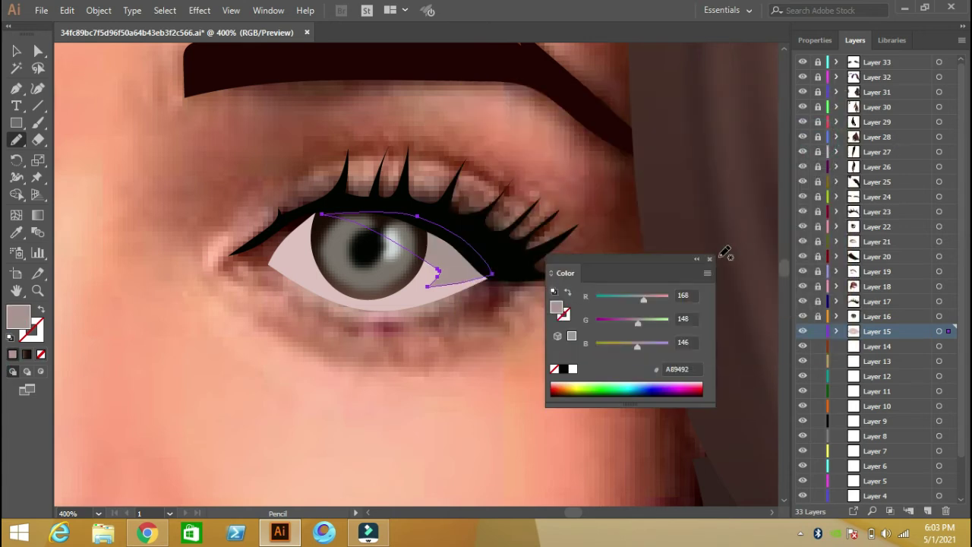
click(722, 247)
Soften the shadow with a 1.2-pixel Gaussian Blur, nudge the eye white up, and lock Layer 15.
click(199, 10)
click(227, 38)
click(632, 129)
click(687, 129)
key(v)
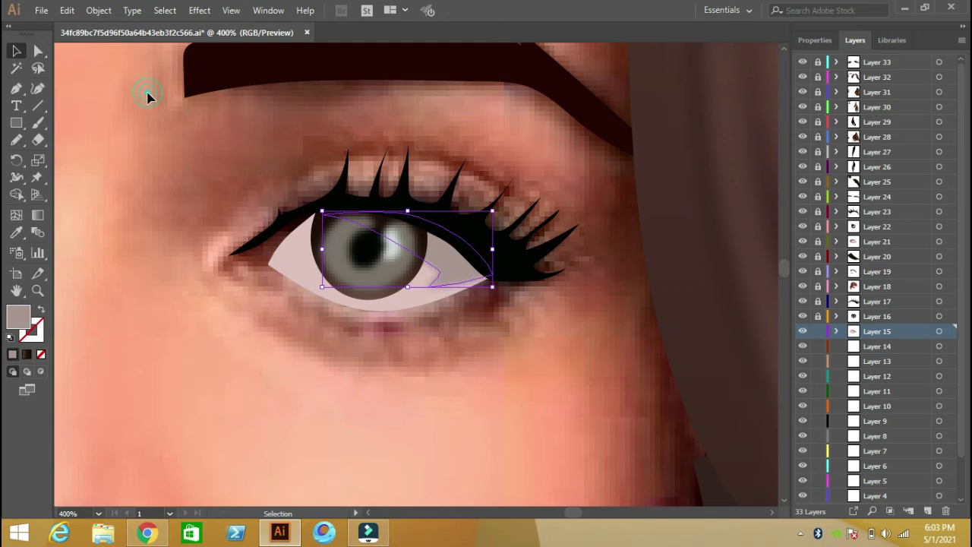
drag(417, 258, 414, 251)
click(514, 354)
click(819, 332)
On Layer 14, pencil the inner-corner shape and fill it dark brown sampled from the photo.
click(862, 346)
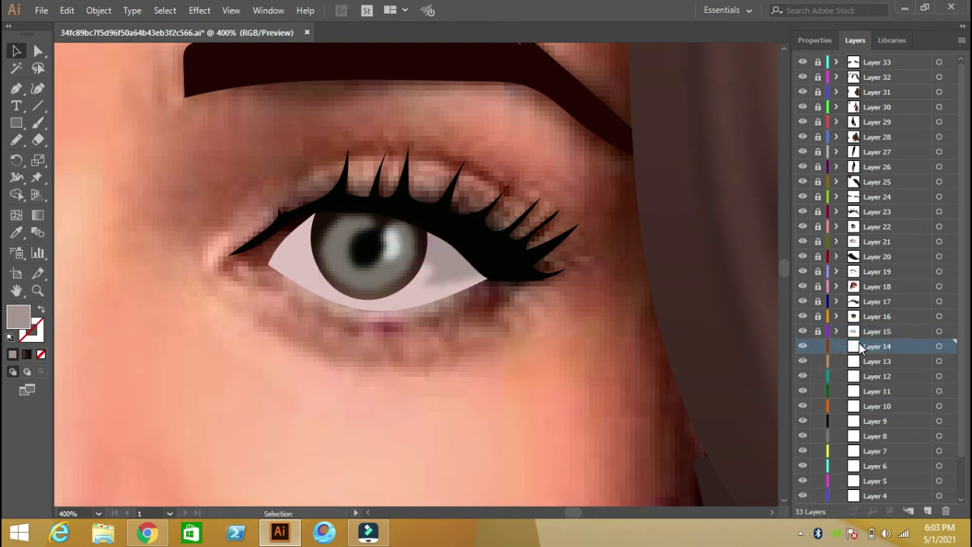
click(13, 143)
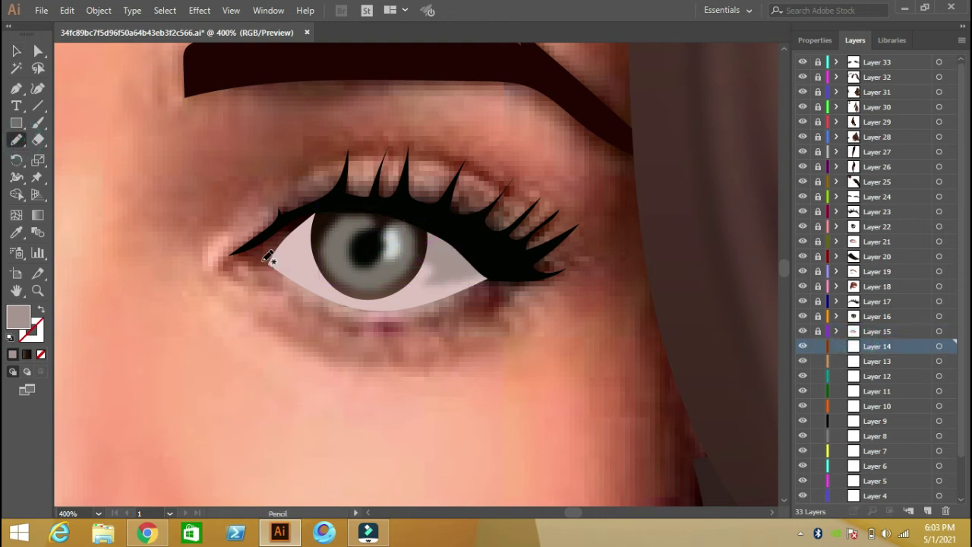
drag(232, 256, 242, 252)
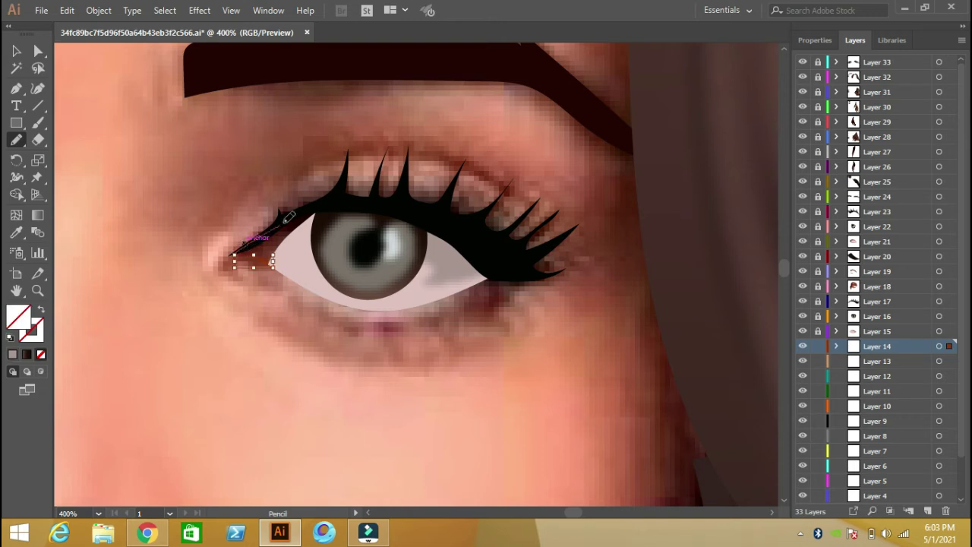
drag(328, 207, 235, 265)
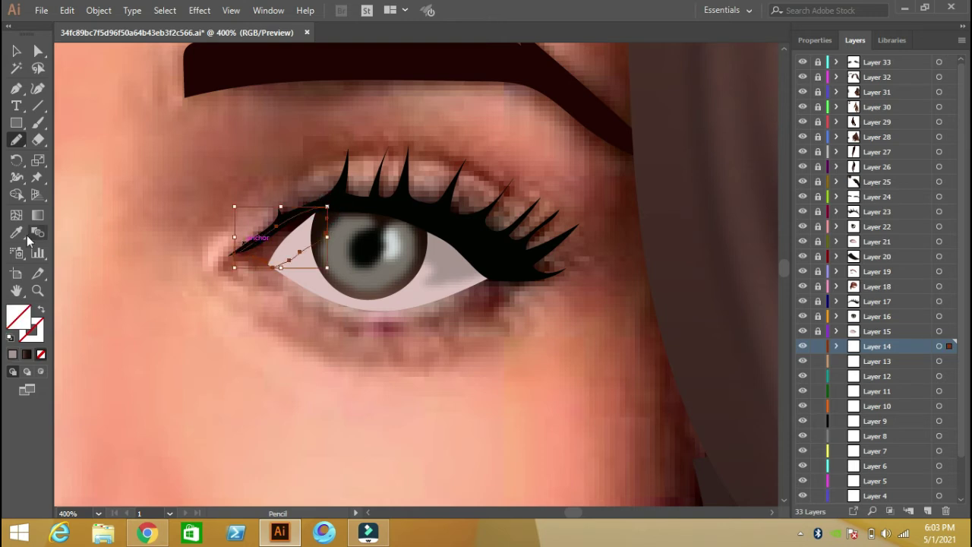
key(i)
click(276, 233)
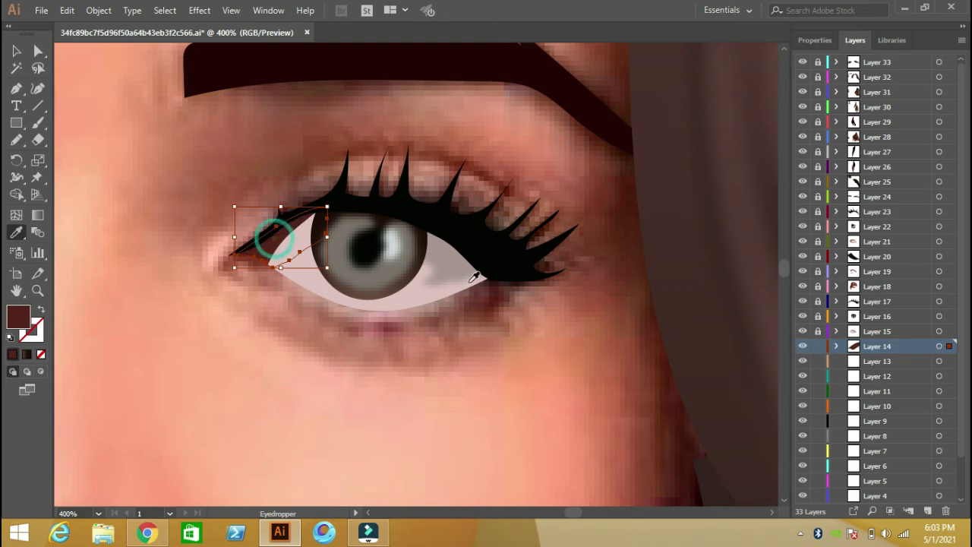
Lock Layer 14, then on Layer 13 draw the lower lid rim in a lightened pinkish-brown.
click(817, 346)
key(n)
drag(234, 255, 259, 262)
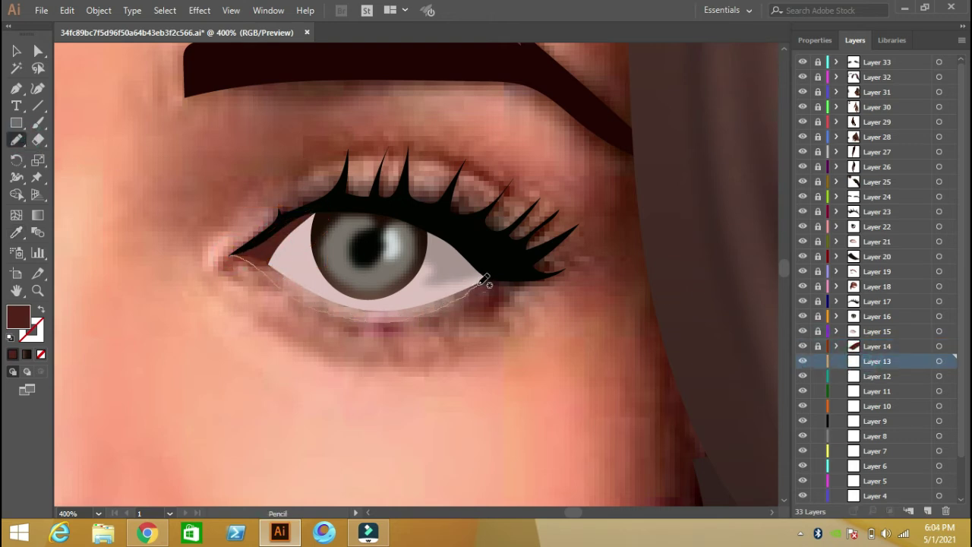
drag(492, 274, 485, 278)
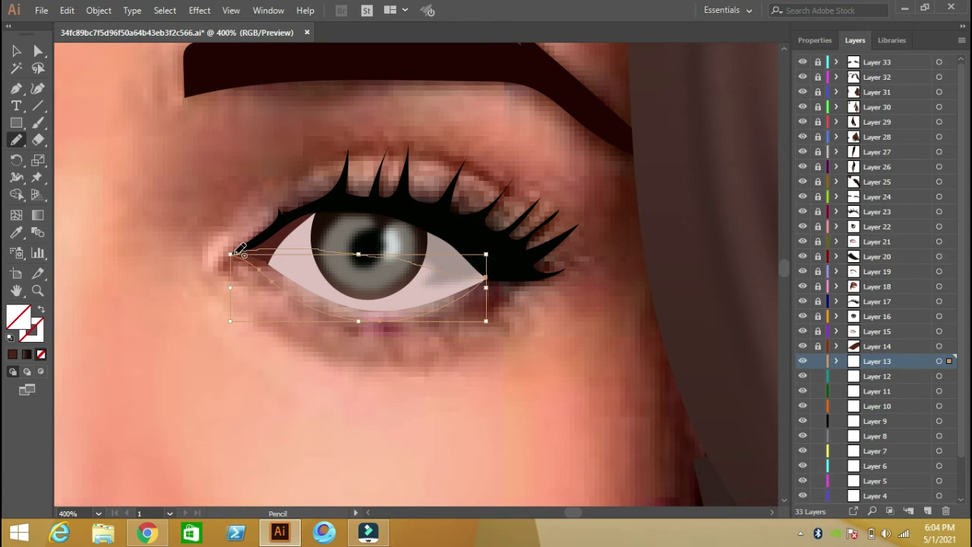
drag(240, 249, 231, 250)
key(i)
click(335, 303)
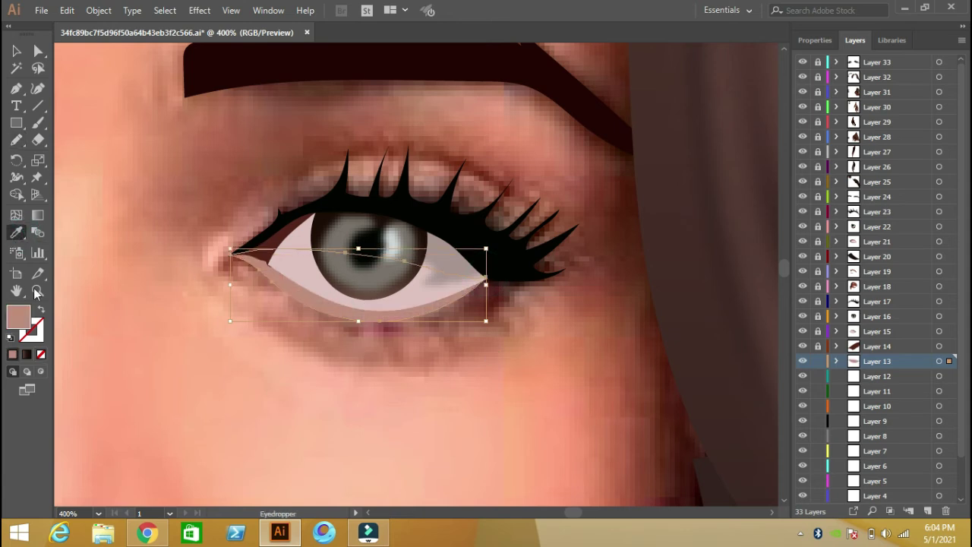
double_click(19, 315)
click(525, 157)
click(807, 134)
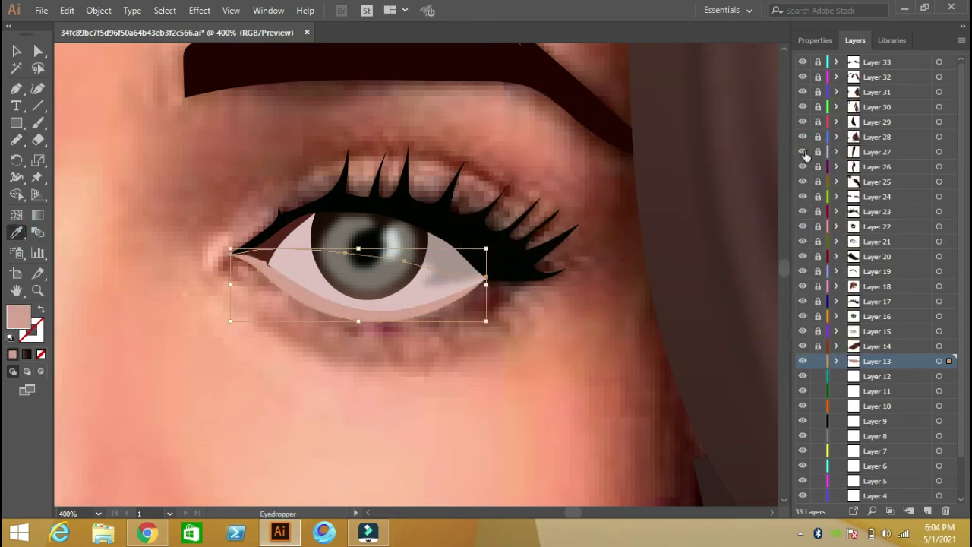
Lock Layer 13, draw the scalloped under-eye shape on Layer 12 in dark maroon, and lock it.
click(839, 375)
key(n)
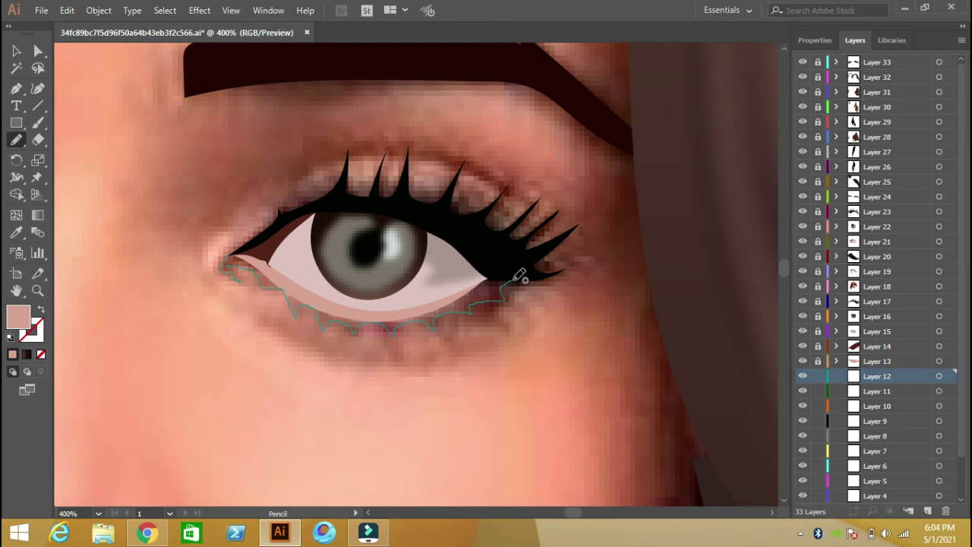
drag(514, 279, 519, 273)
click(13, 238)
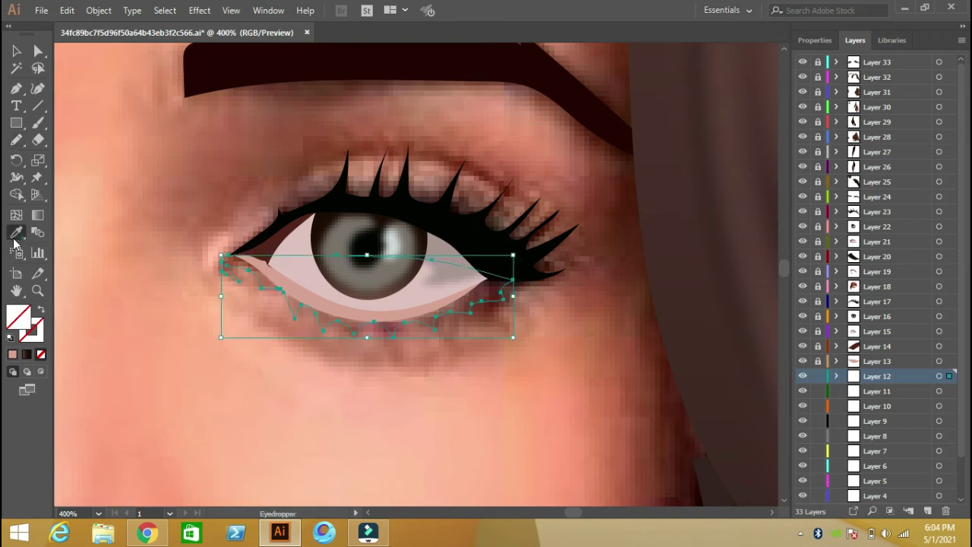
click(493, 289)
key(ctrl+z)
key(ctrl+shift+z)
click(818, 377)
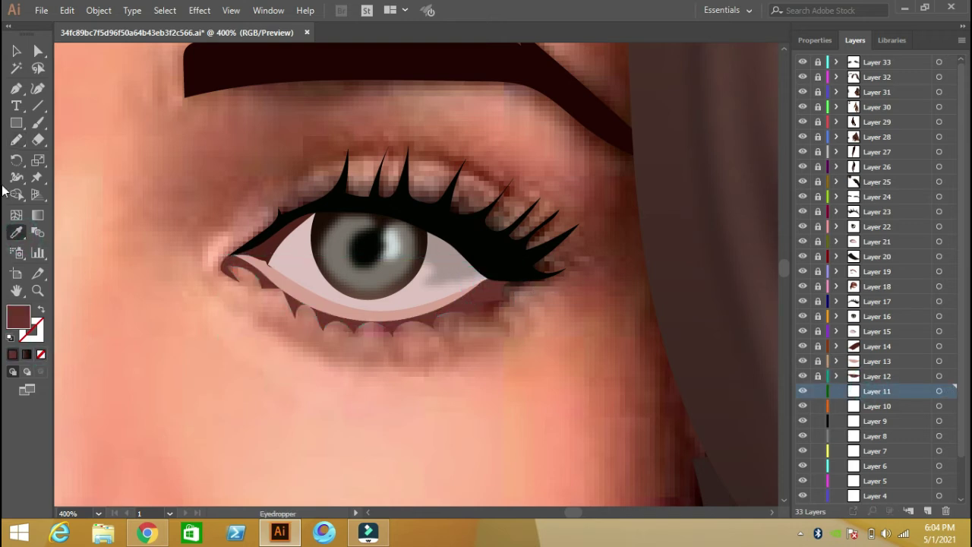
click(16, 140)
Close the shadow curve beneath the eye and fill it pinkish-brown from the photo.
mouse_move(359, 342)
mouse_down()
mouse_move(526, 315)
mouse_move(447, 361)
mouse_up()
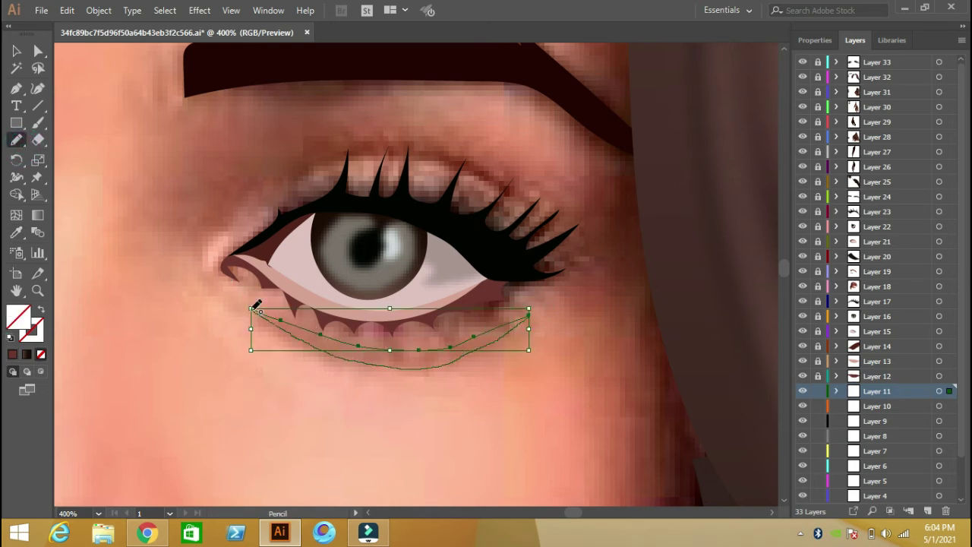
drag(255, 305, 252, 309)
key(i)
click(407, 348)
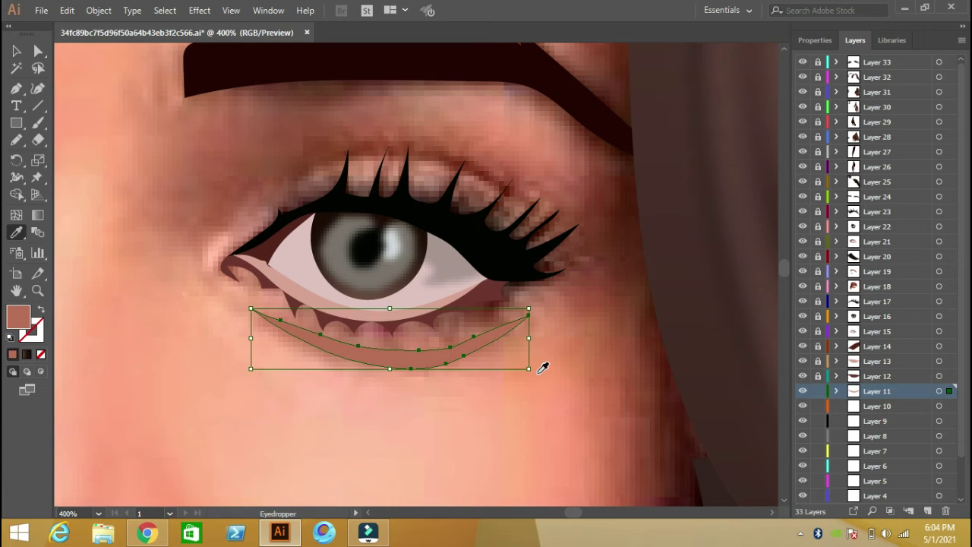
On Layer 10, pencil outlines along the lower eyelid and fill one with a sampled colour.
click(809, 405)
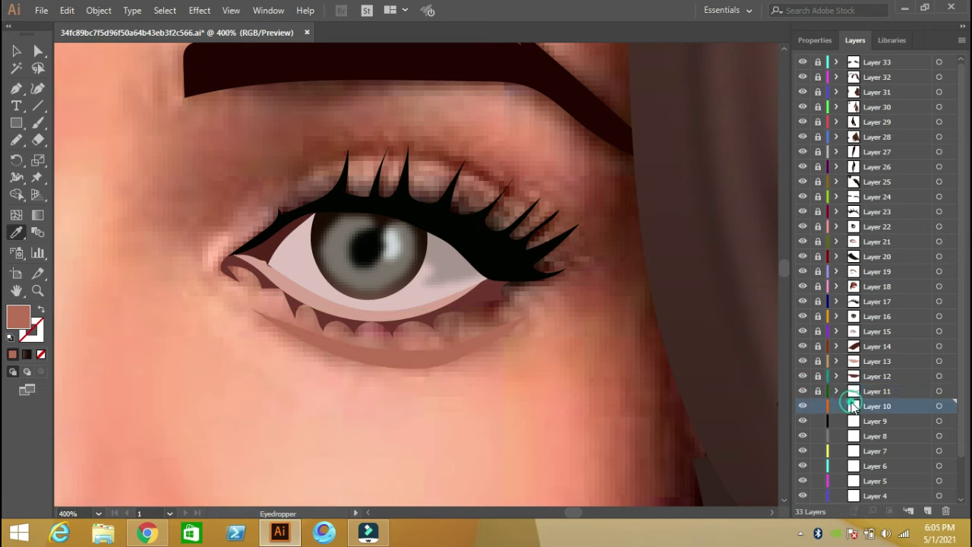
key(n)
drag(262, 260, 499, 268)
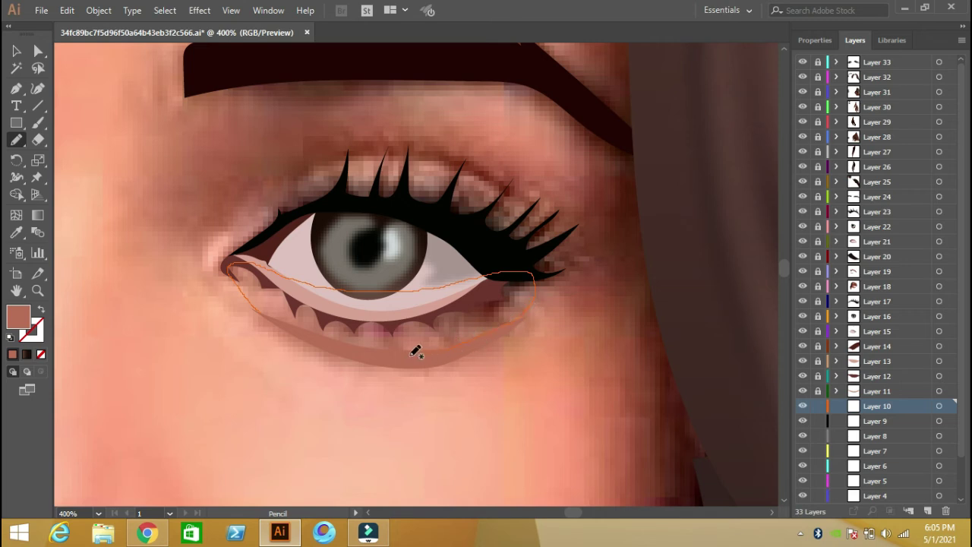
drag(271, 314, 230, 270)
drag(287, 297, 284, 310)
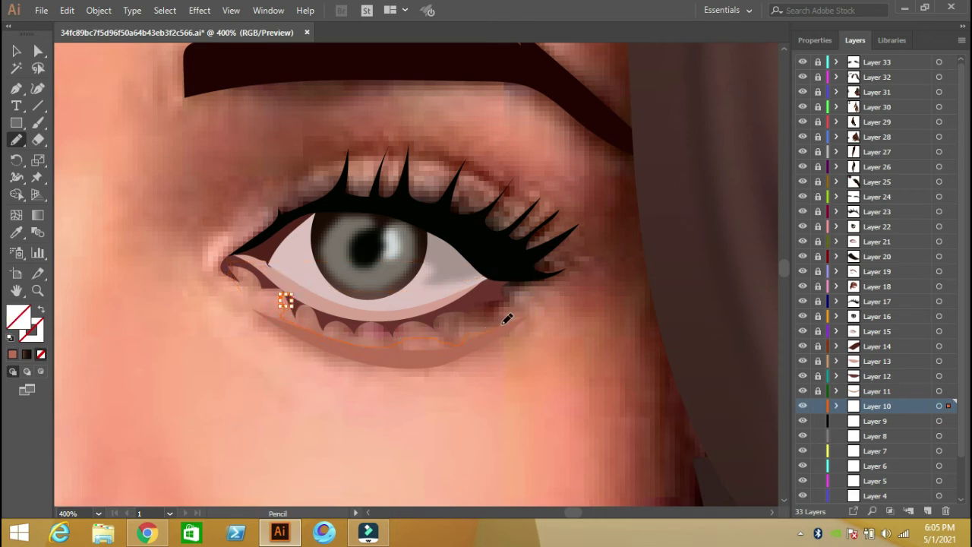
drag(521, 279, 314, 295)
click(17, 233)
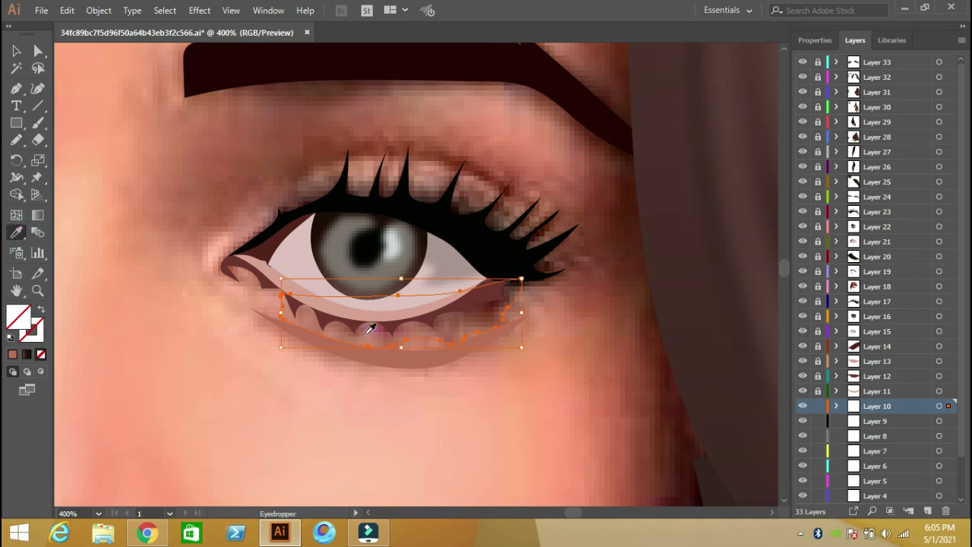
click(385, 330)
Give the larger lower-lid shape a pink fill sampled from the photo.
click(17, 51)
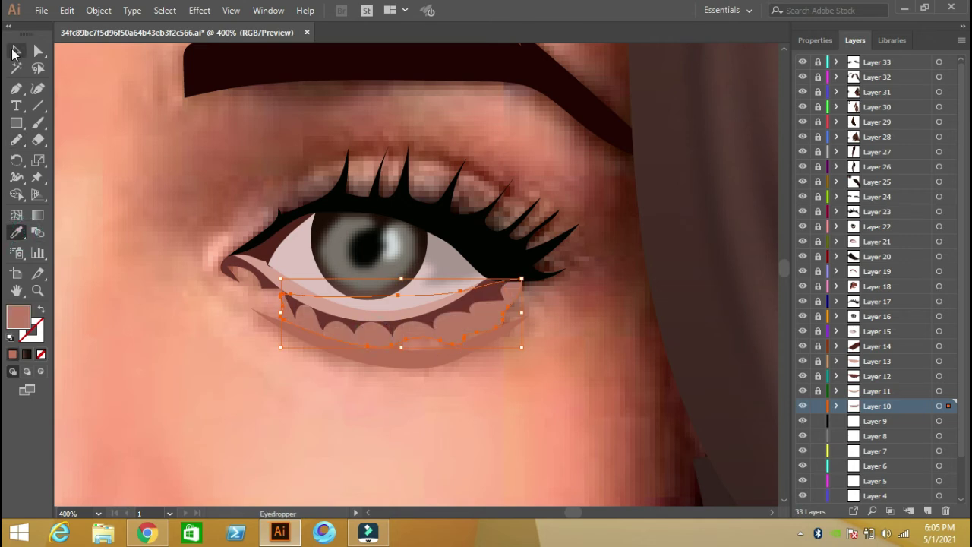
click(243, 288)
click(16, 233)
click(268, 299)
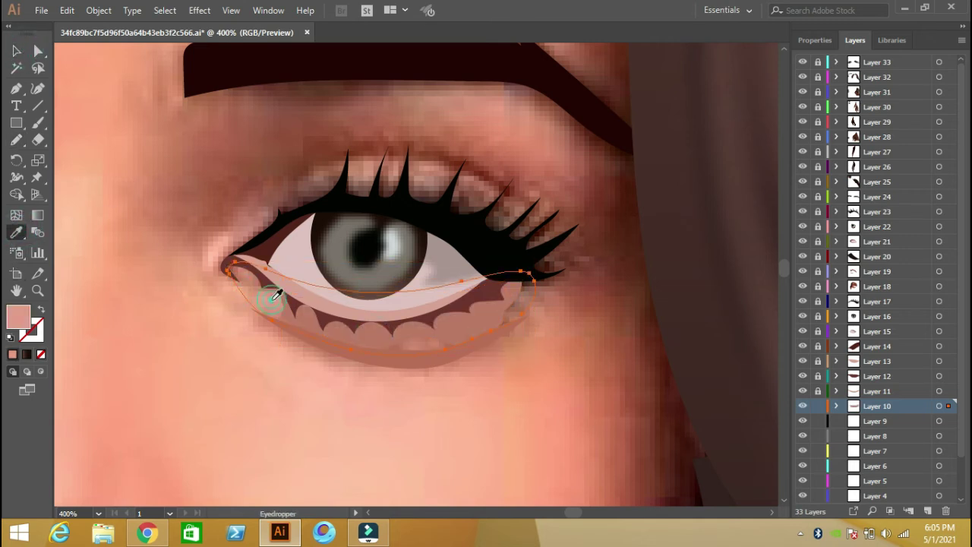
click(18, 52)
Trace the crease above the upper lashes and fill it a darker red-brown.
click(17, 139)
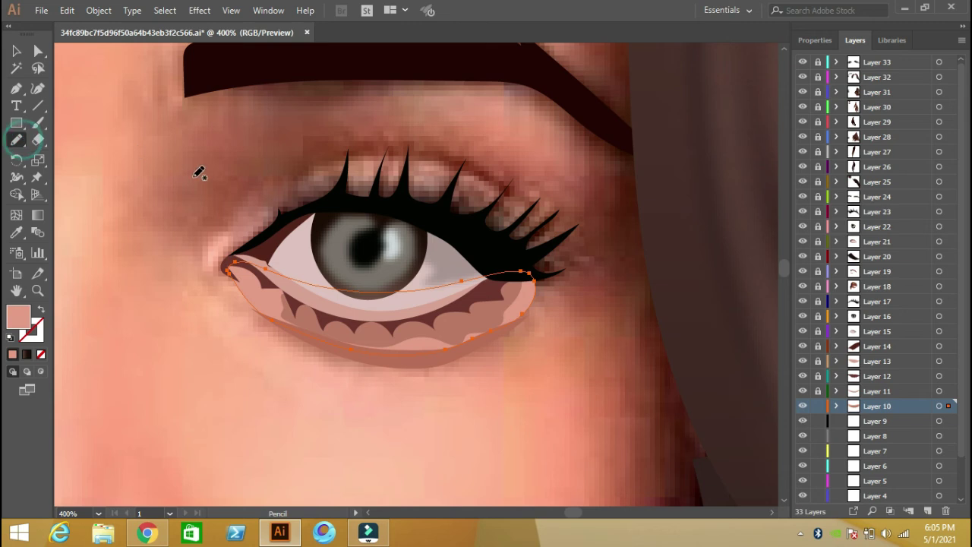
drag(290, 180, 363, 151)
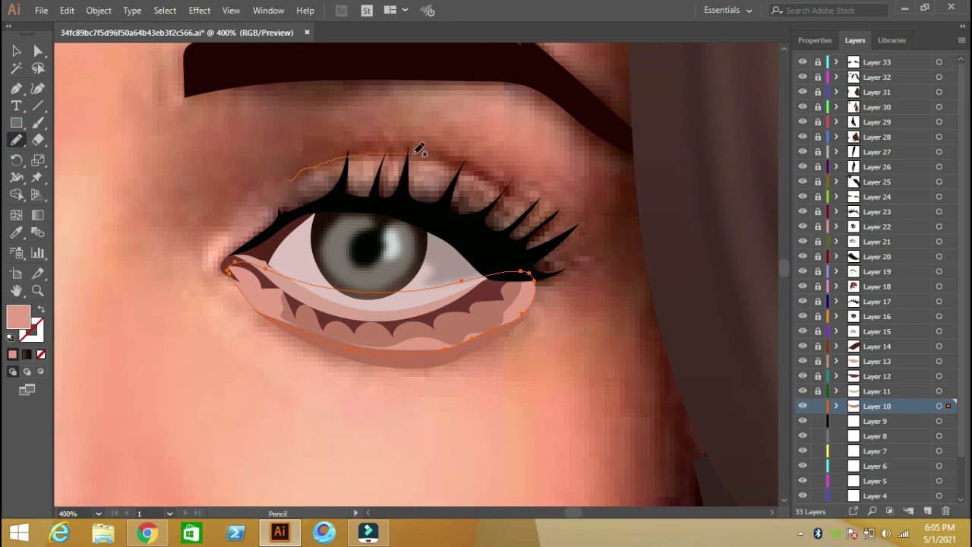
drag(560, 220, 555, 225)
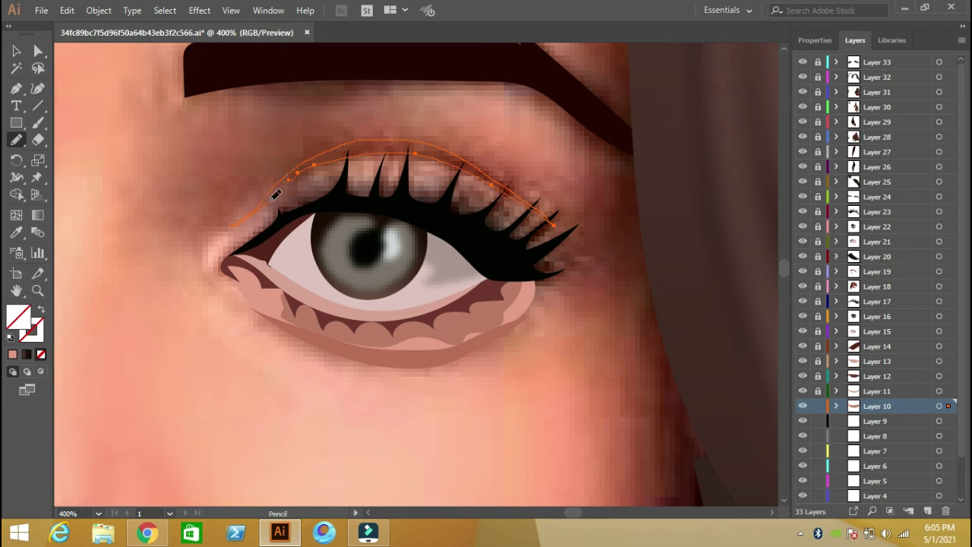
key(i)
click(477, 169)
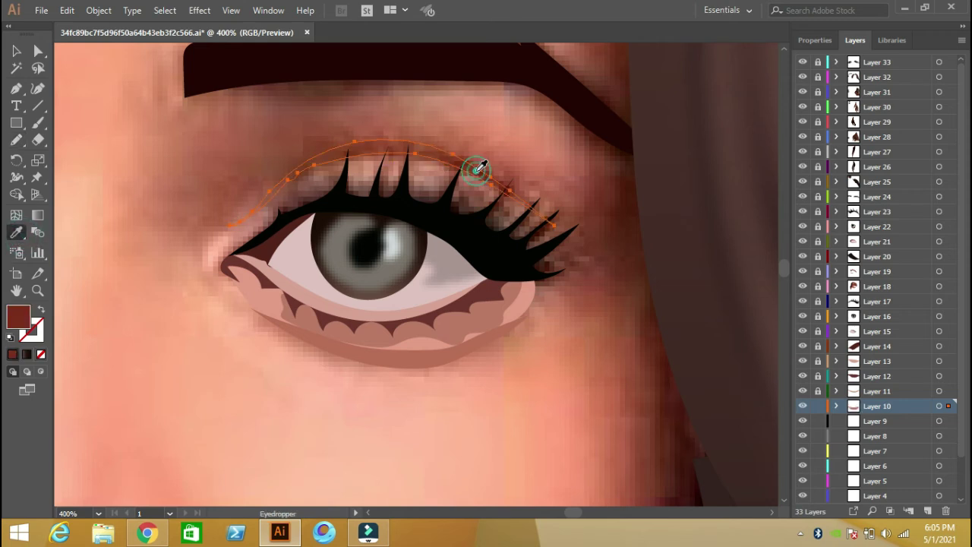
double_click(19, 315)
click(603, 244)
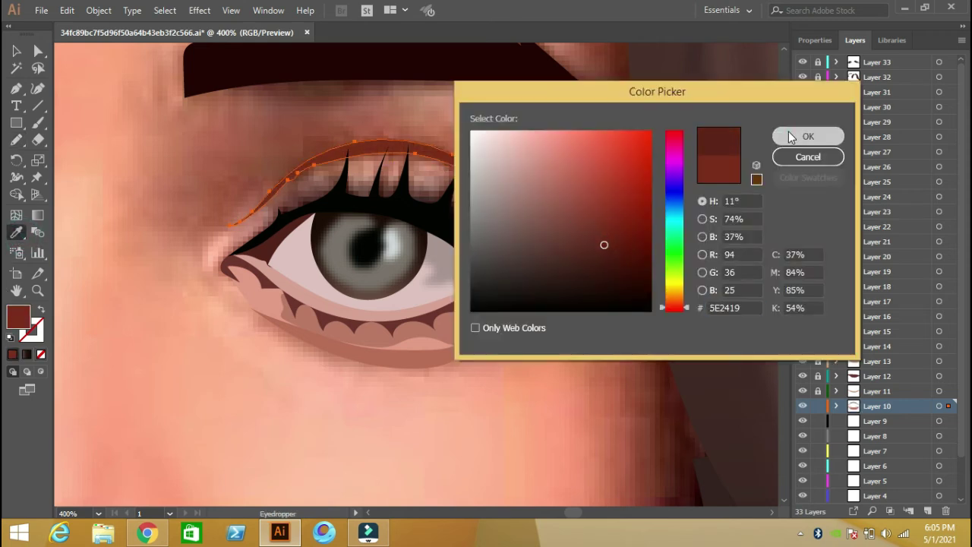
click(790, 135)
On Layer 9, pencil the upper-eyelid shape and fill it with sampled pink.
click(863, 422)
click(16, 140)
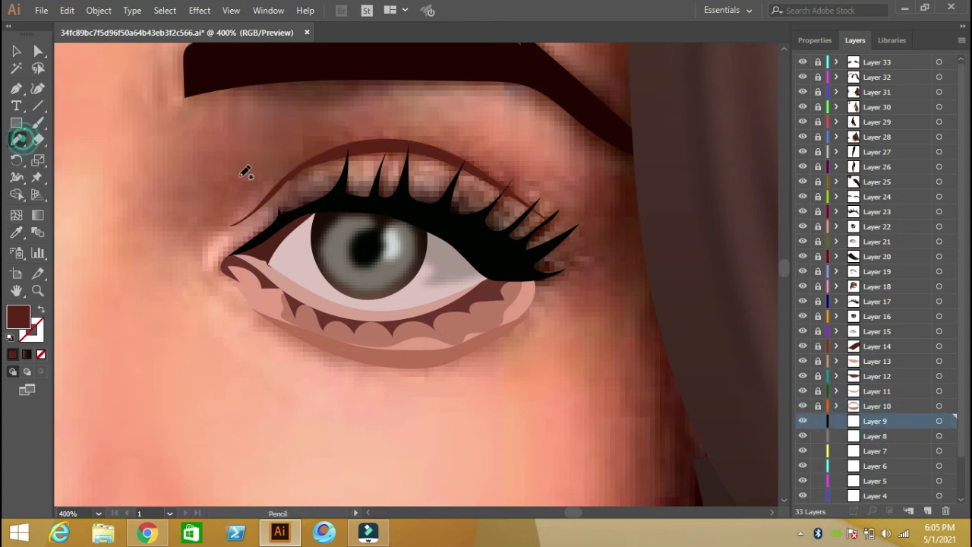
mouse_move(238, 222)
mouse_down()
mouse_move(228, 261)
mouse_move(417, 234)
mouse_up()
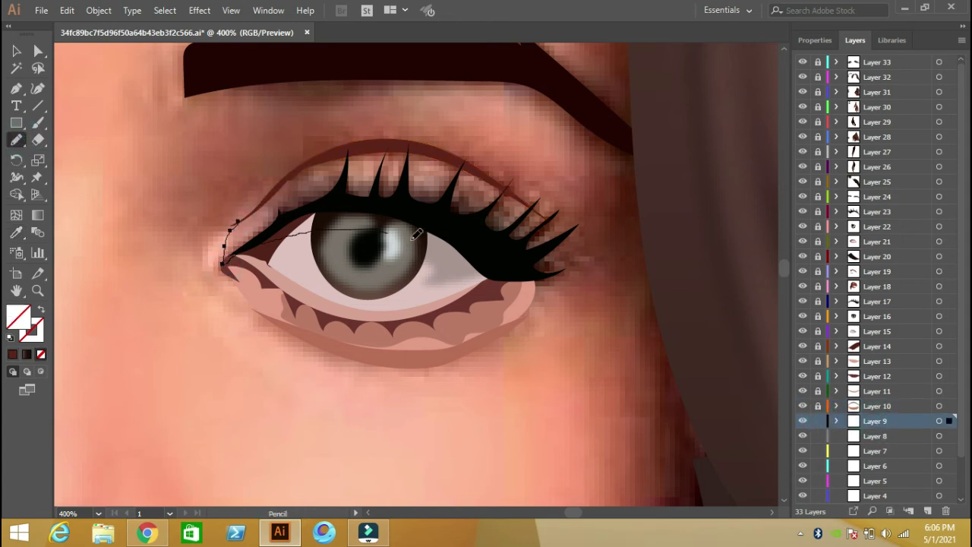
drag(569, 268, 520, 196)
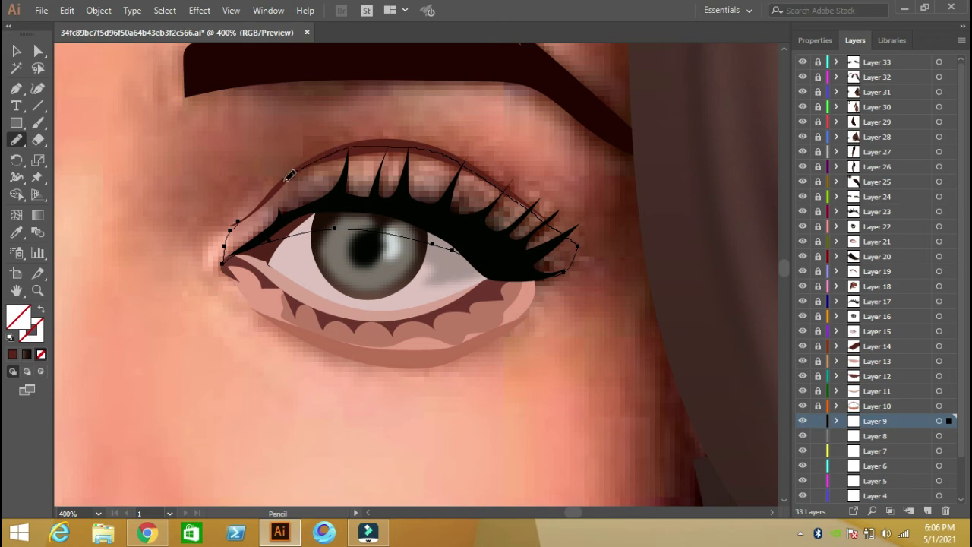
mouse_move(261, 206)
mouse_down()
mouse_move(229, 228)
mouse_move(390, 174)
mouse_up()
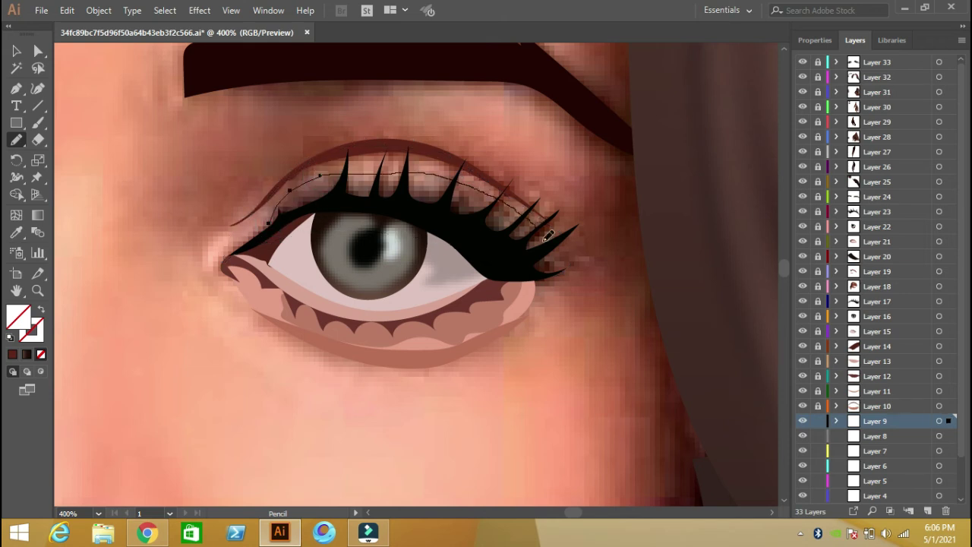
drag(560, 264, 535, 290)
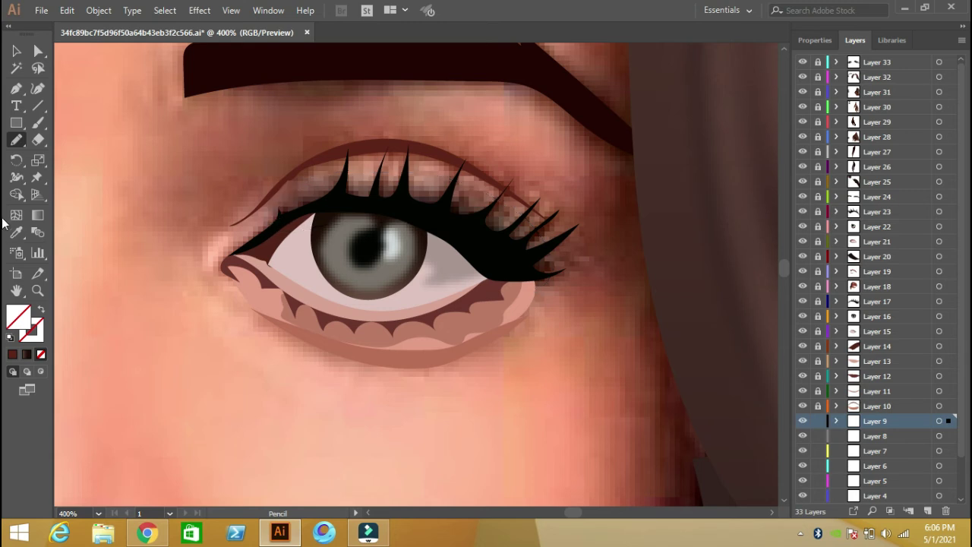
key(i)
click(480, 195)
click(17, 51)
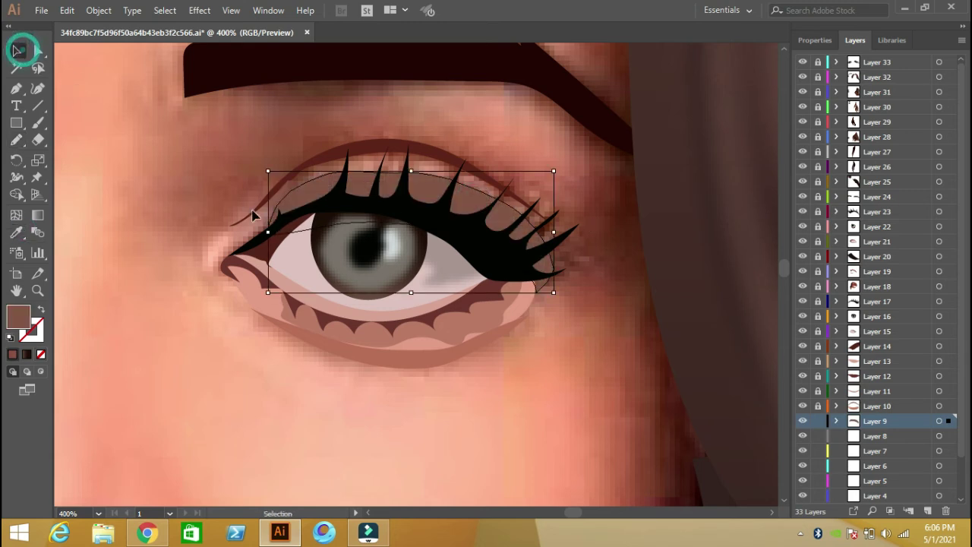
click(16, 233)
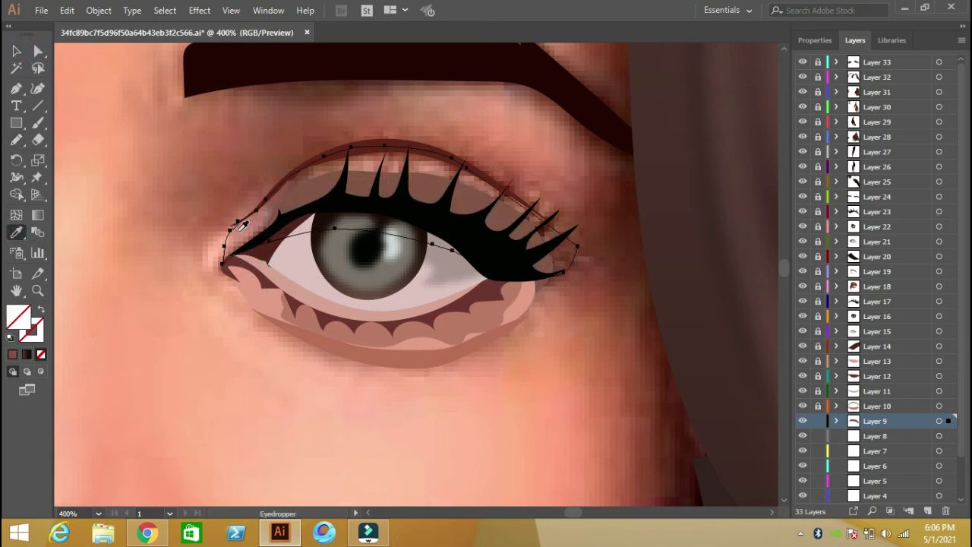
click(241, 226)
click(17, 51)
click(167, 134)
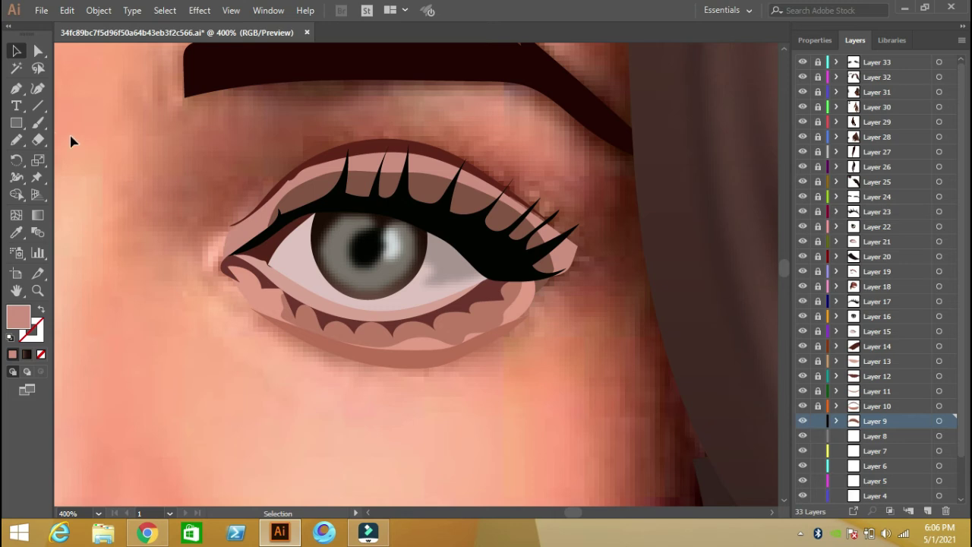
Add a pale pink highlight at the inner eye corner and lock Layer 9.
click(15, 139)
drag(214, 265, 203, 260)
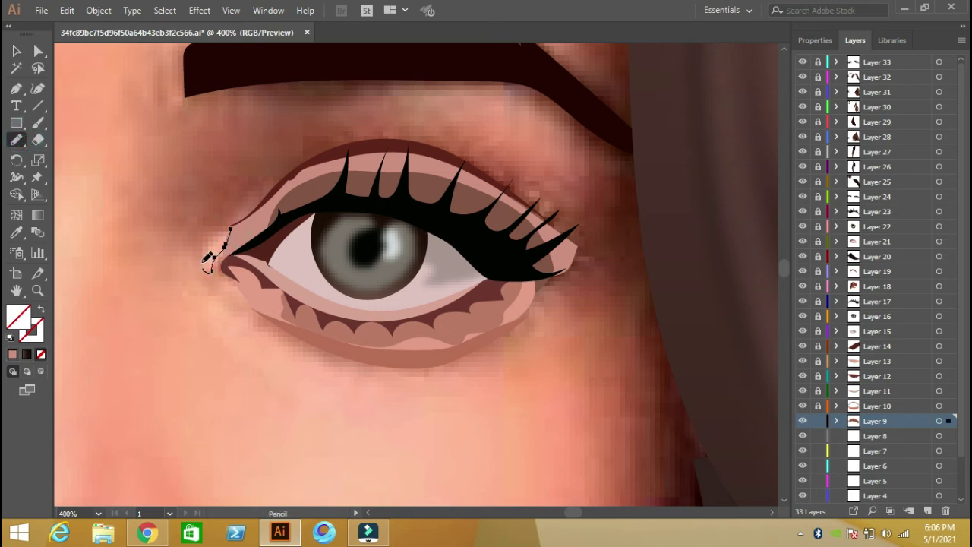
click(16, 232)
click(220, 248)
click(16, 50)
click(191, 156)
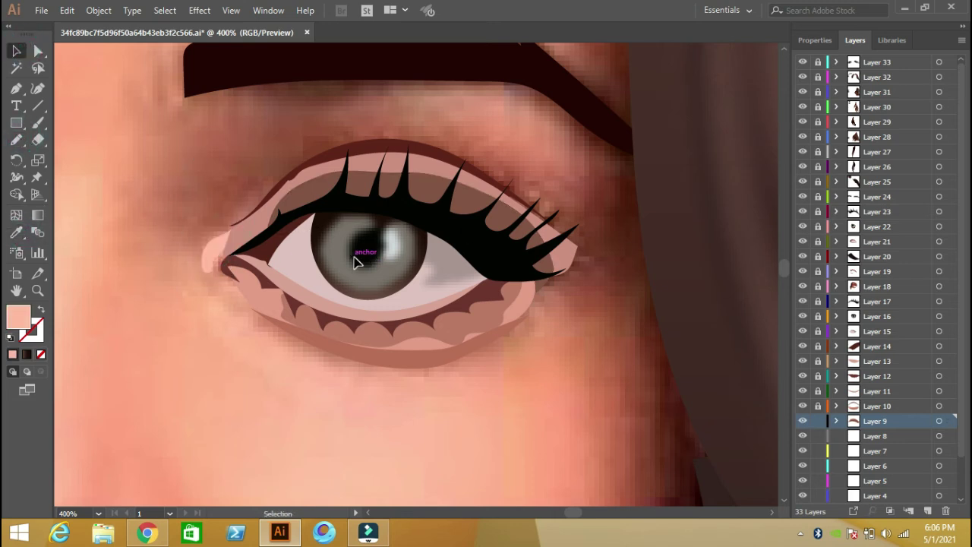
click(817, 420)
click(865, 436)
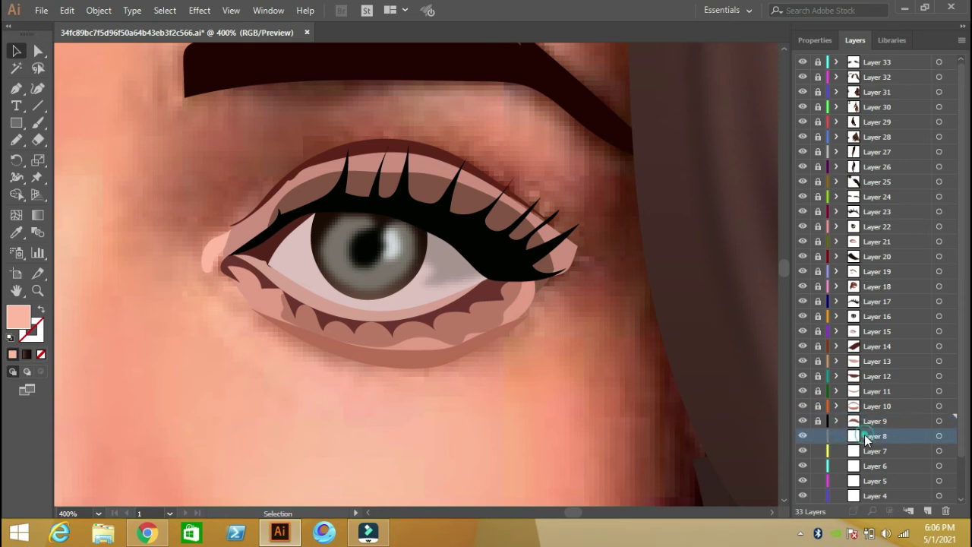
Pencil a closed brow-bone outline between the upper eyelid and the eyebrow on Layer 8.
click(16, 139)
drag(189, 82, 177, 111)
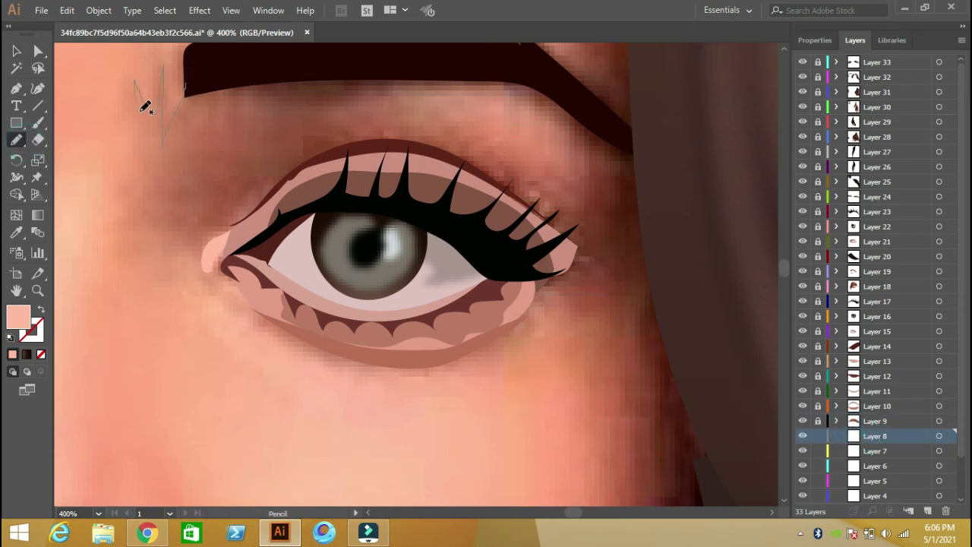
drag(217, 296, 330, 247)
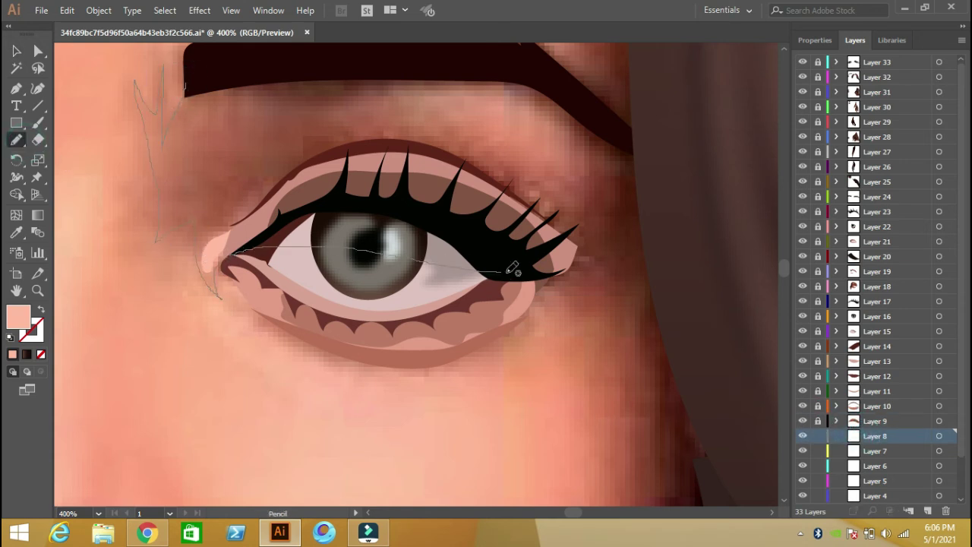
mouse_move(591, 199)
mouse_down()
mouse_move(651, 154)
mouse_move(551, 87)
mouse_move(200, 48)
mouse_move(185, 83)
mouse_up()
drag(323, 123, 524, 88)
drag(335, 116, 337, 114)
Fill the brow-bone shape with a sampled skin tone and zoom out to 200%.
key(i)
click(520, 123)
key(v)
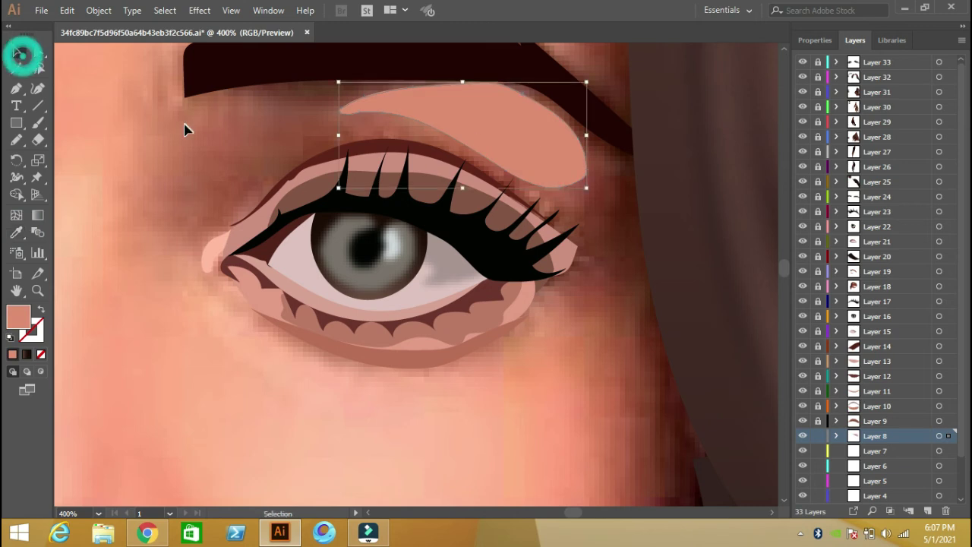
click(185, 129)
key(i)
click(126, 152)
click(22, 47)
click(149, 256)
click(98, 514)
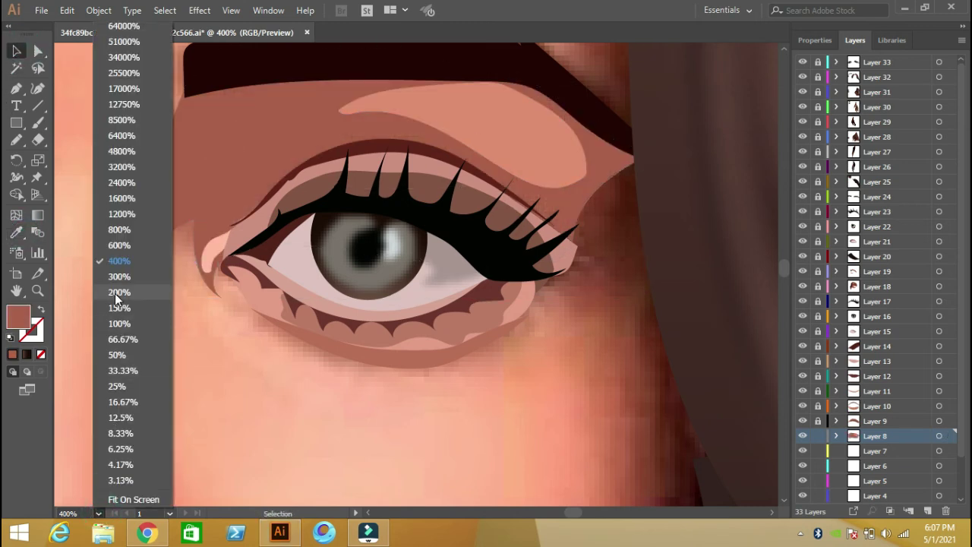
click(116, 293)
scroll(282, 321, down, 2)
Pencil a cheek shadow beside the hair and fill it with the hair's brown.
click(18, 141)
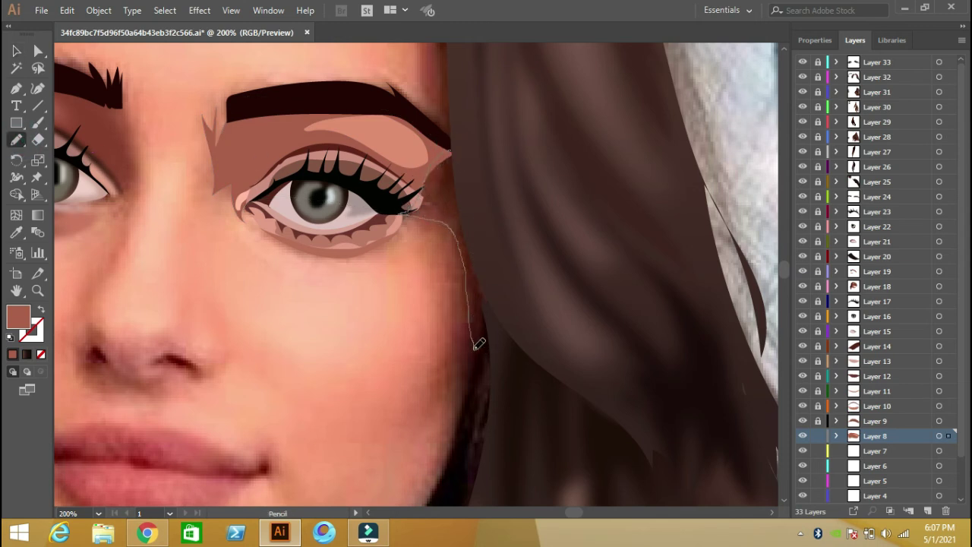
mouse_move(458, 230)
mouse_down()
mouse_move(469, 175)
mouse_move(450, 150)
mouse_up()
key(i)
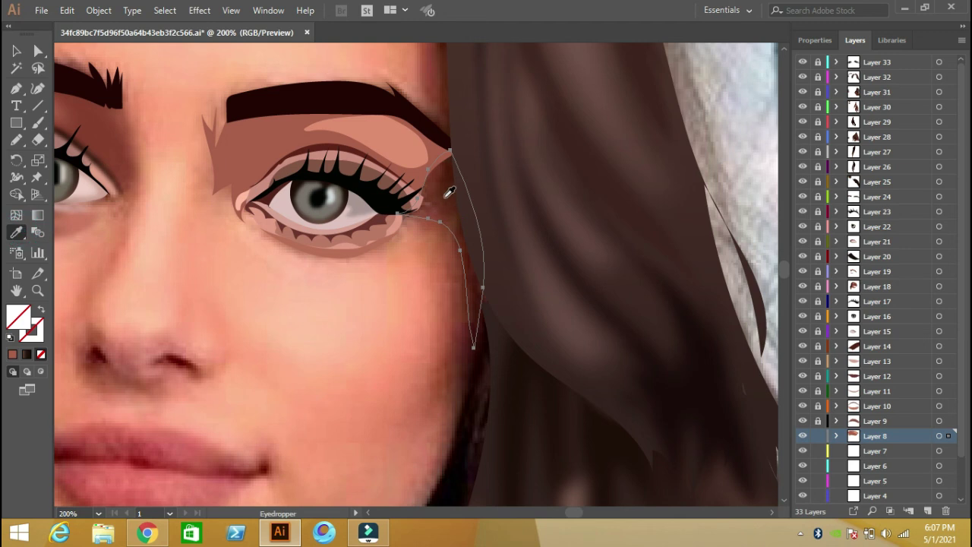
click(527, 271)
click(16, 52)
click(284, 293)
Trace a closed jaw-shadow path along the right side of the jaw with the Pen tool.
mouse_move(415, 365)
mouse_down()
mouse_move(451, 282)
mouse_move(453, 188)
mouse_up()
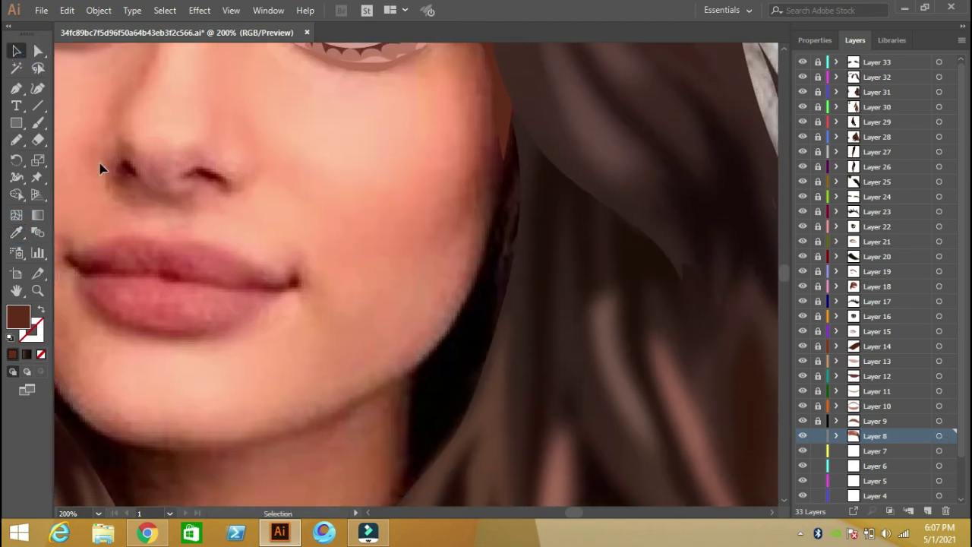
key(p)
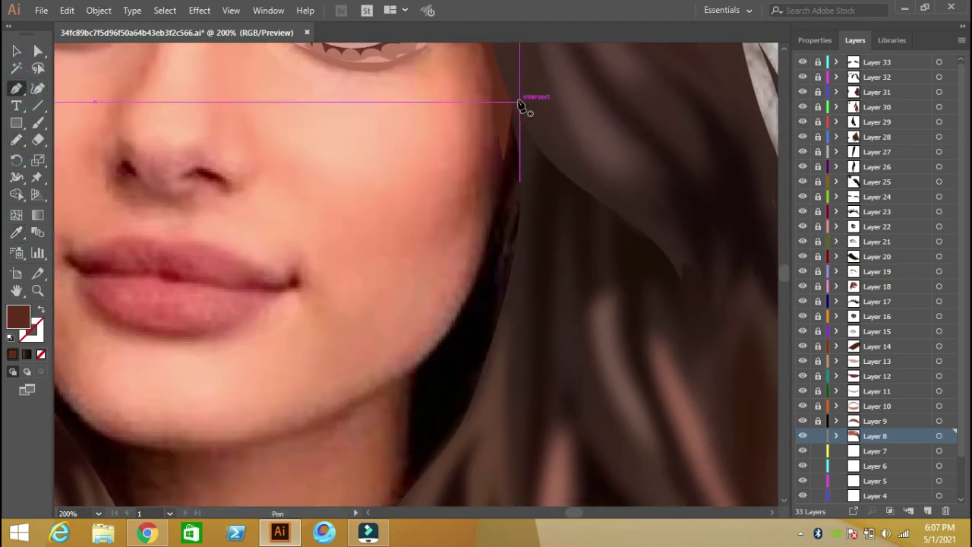
click(513, 90)
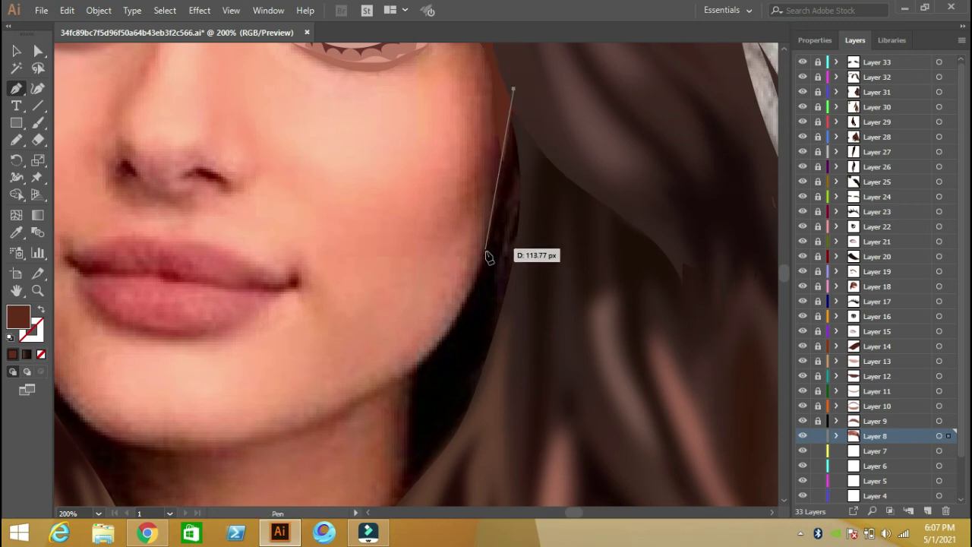
drag(488, 256, 477, 272)
drag(448, 338, 398, 378)
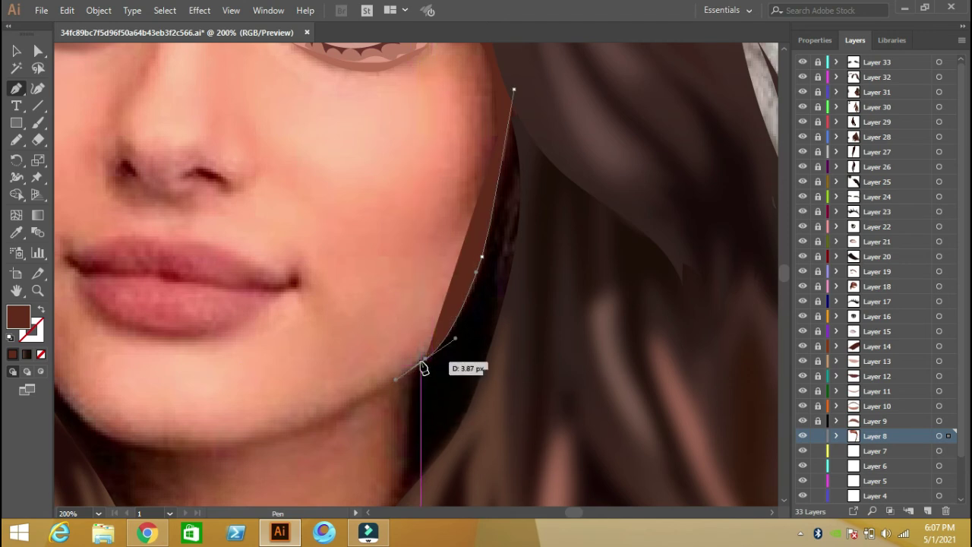
key(ctrl+z)
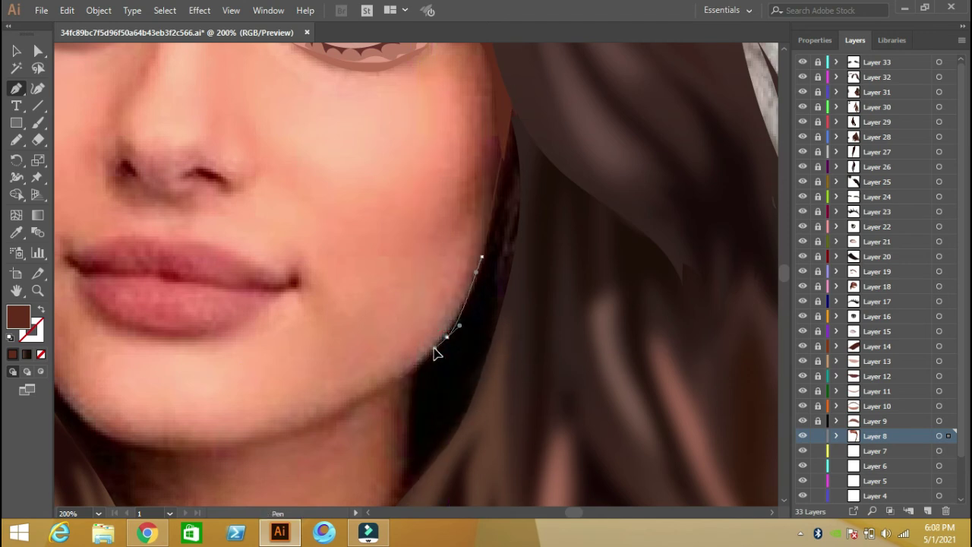
click(418, 366)
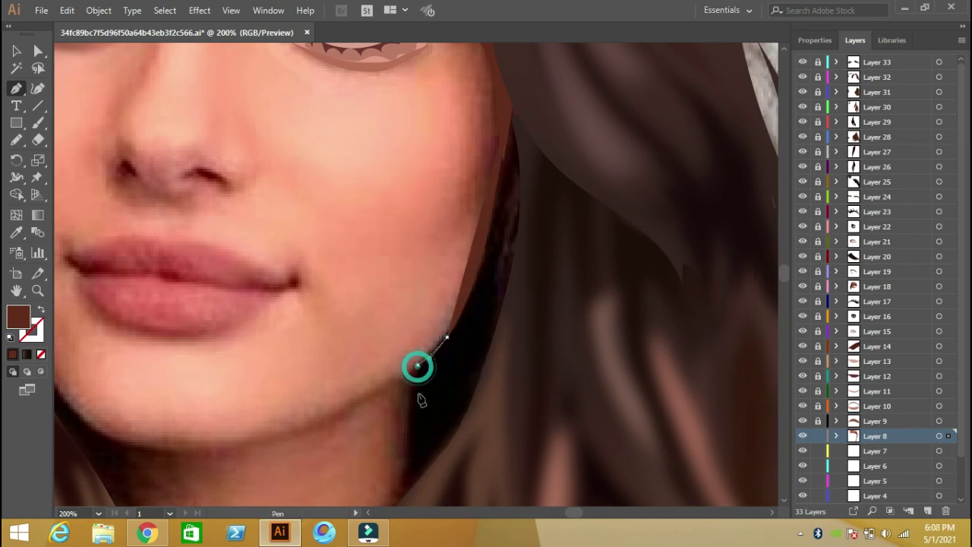
click(410, 488)
click(513, 371)
click(540, 191)
click(515, 88)
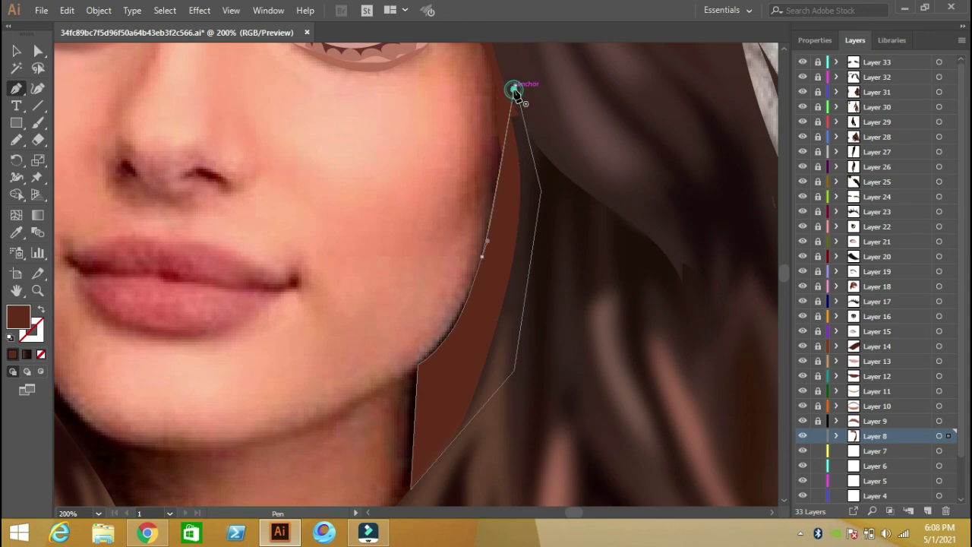
Fill the jaw shadow shape with black sampled from the photo.
click(16, 232)
click(453, 372)
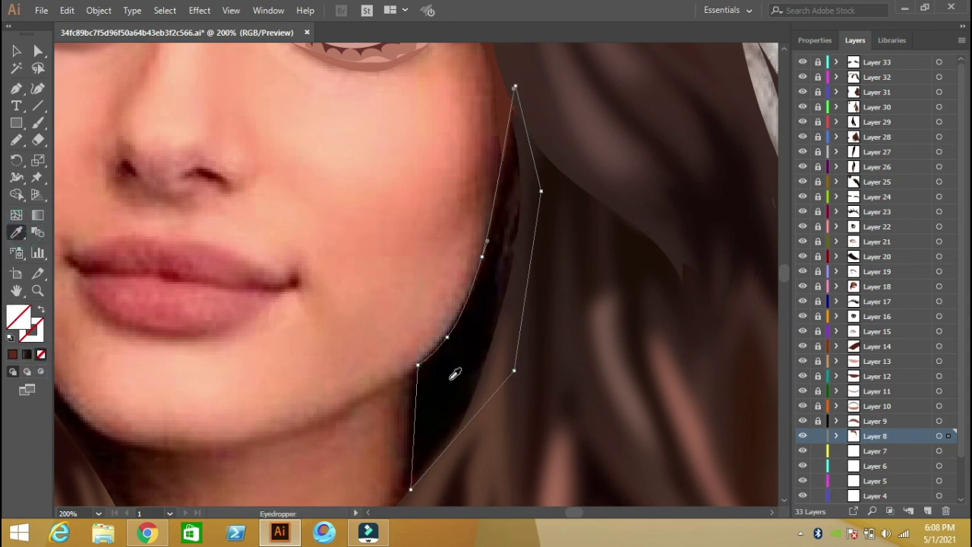
click(438, 195)
drag(438, 195, 514, 307)
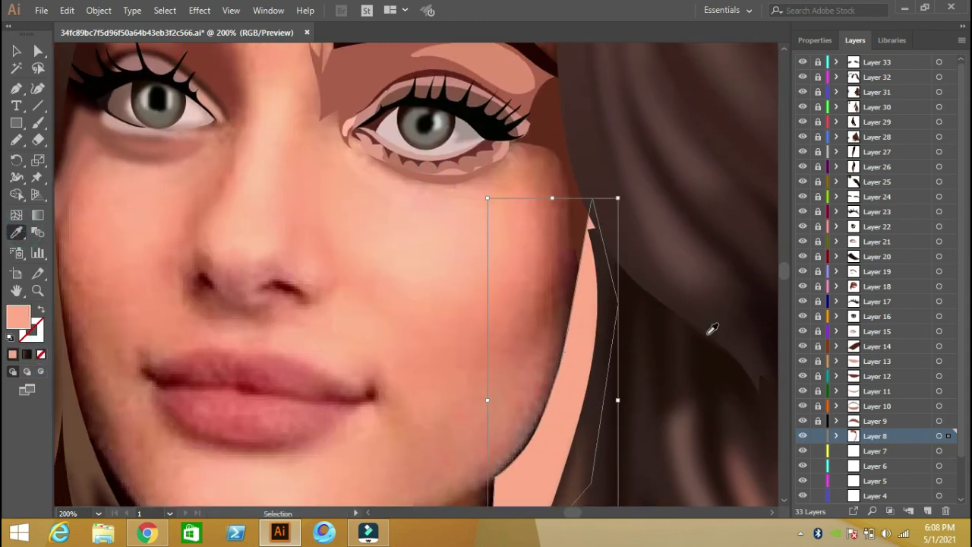
key(ctrl+z)
click(21, 53)
Lock Layer 8, then on Layer 7 draw a cheek shading shape filled hair brown.
click(817, 435)
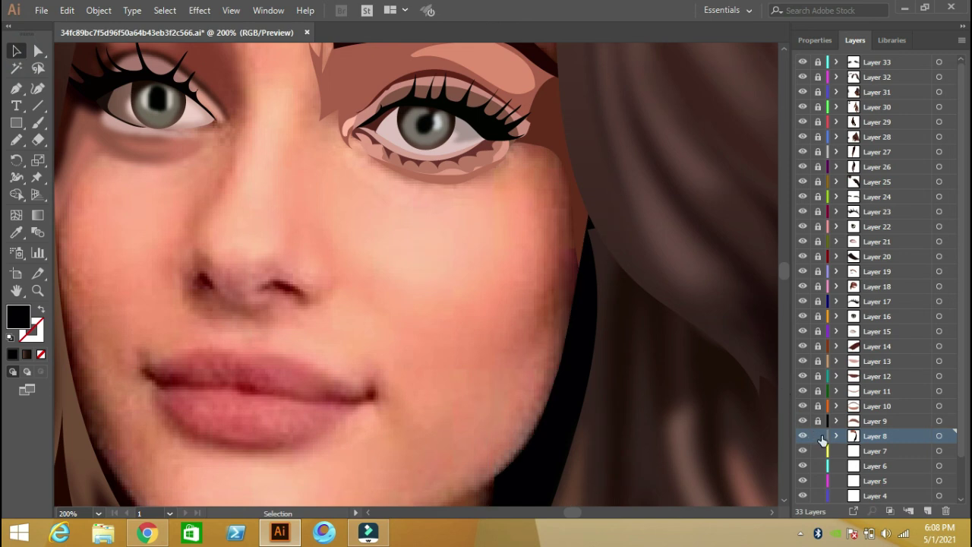
click(873, 450)
click(17, 139)
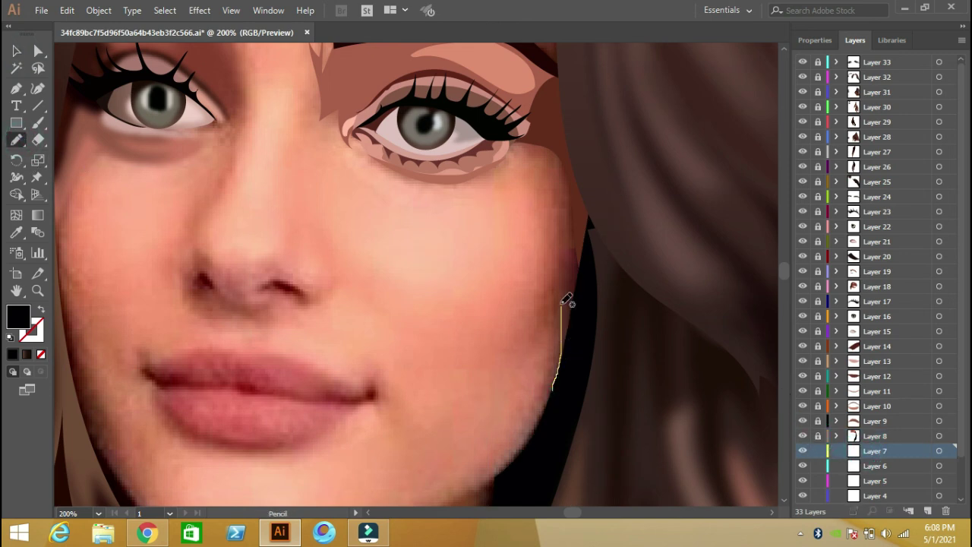
drag(499, 155, 534, 133)
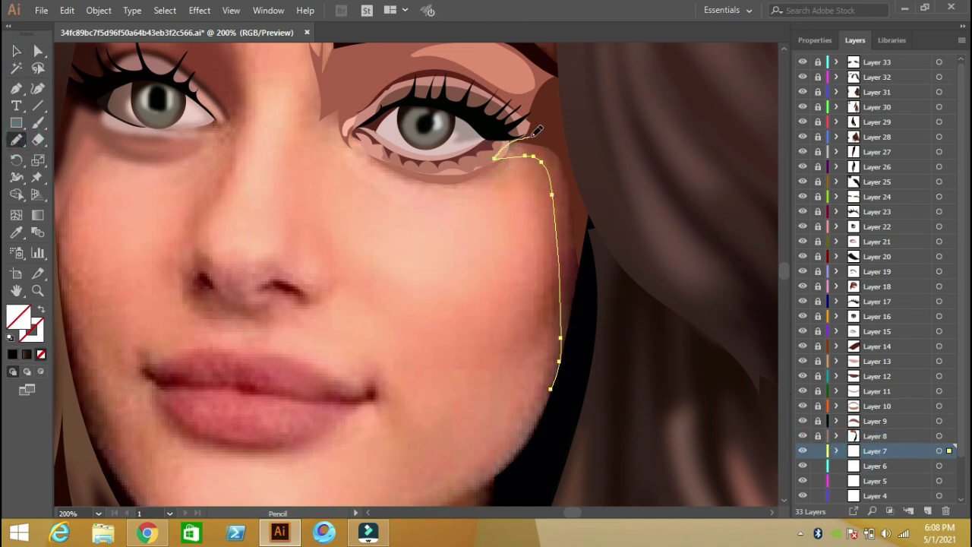
drag(558, 390, 553, 389)
click(16, 231)
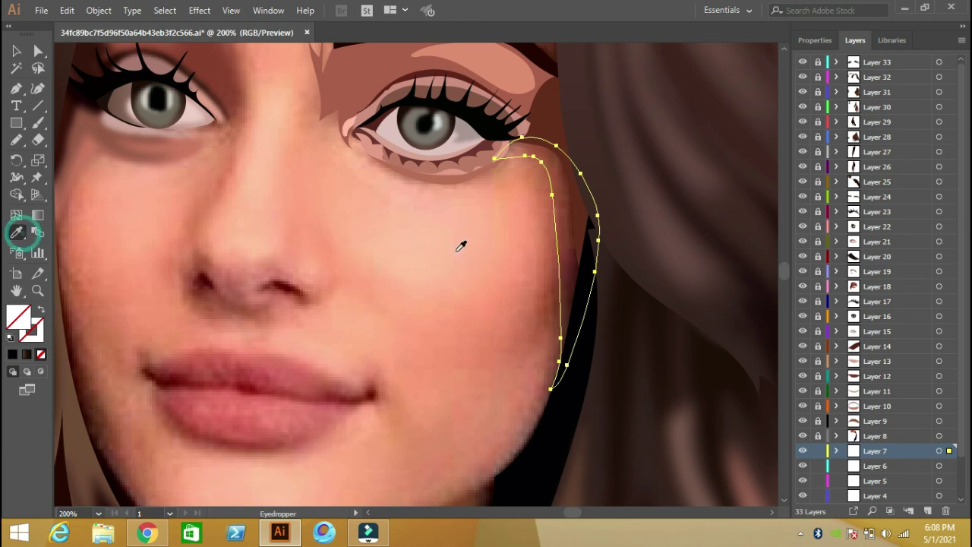
click(565, 240)
key(v)
click(228, 205)
Add a second shading shape on the lower cheek in an adjusted dark brown.
key(n)
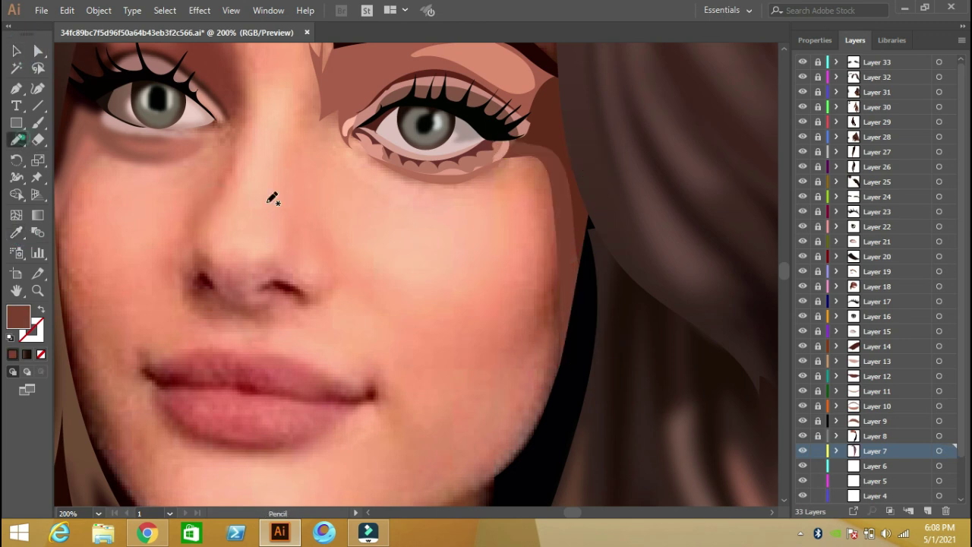
drag(575, 241, 537, 340)
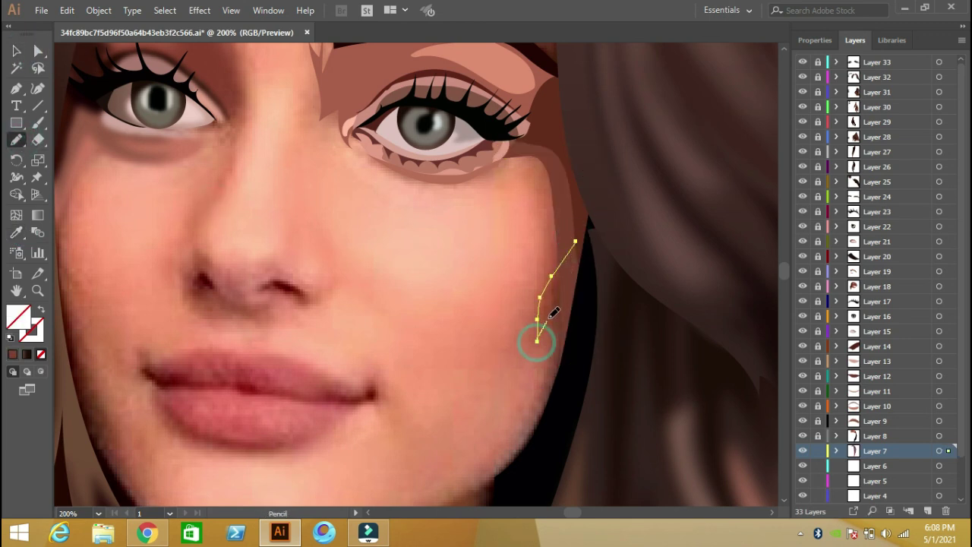
click(16, 232)
click(563, 217)
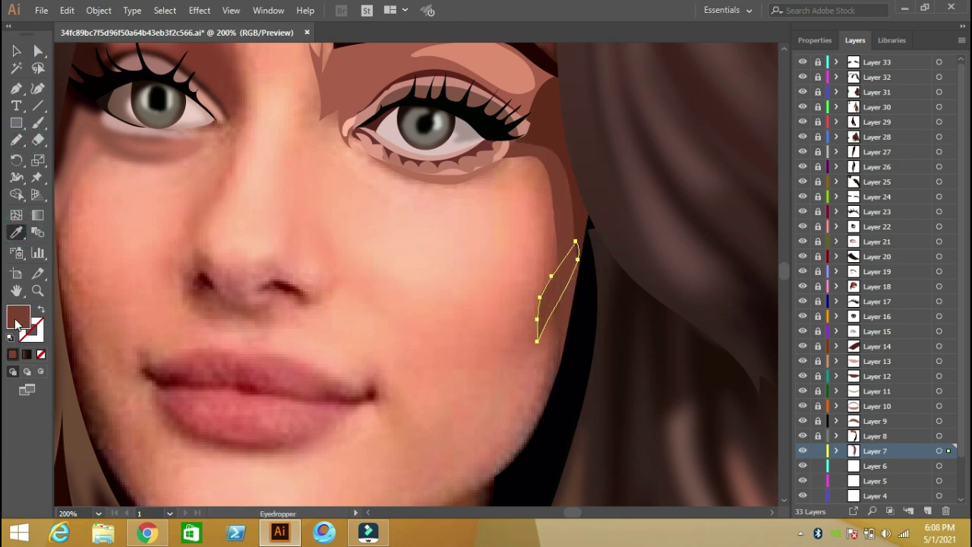
double_click(18, 316)
click(591, 232)
click(805, 137)
key(v)
click(342, 300)
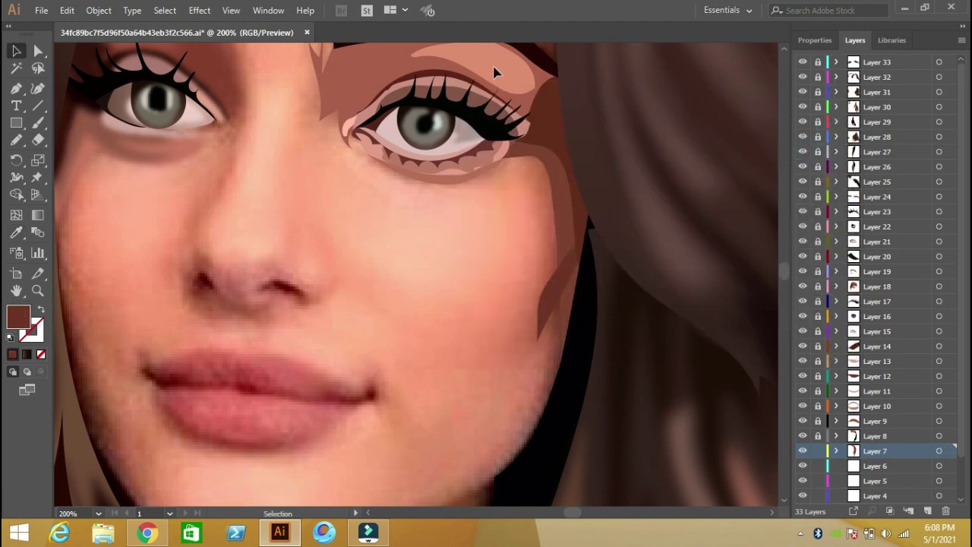
Apply a Gaussian Blur of radius 1.2 to the cheek shading shape.
drag(427, 231, 462, 279)
click(200, 10)
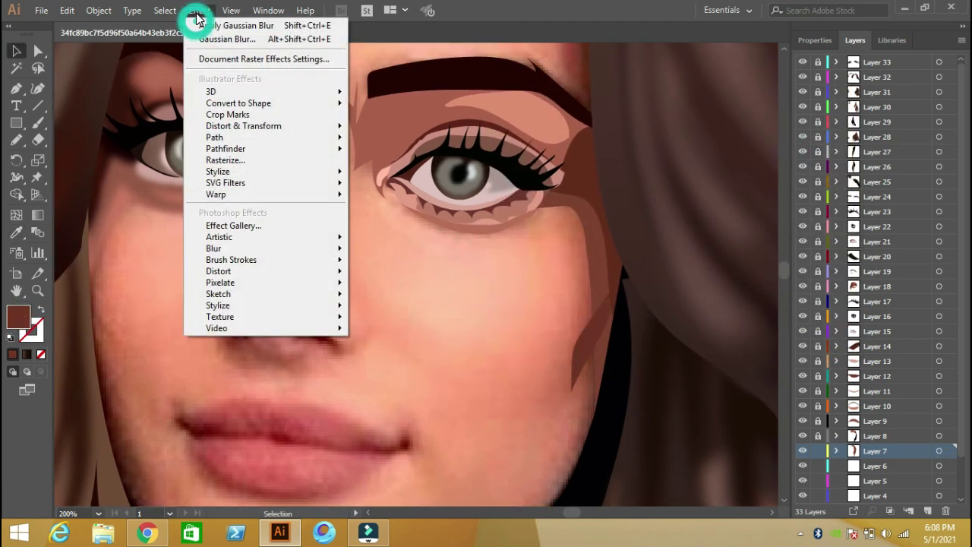
click(588, 339)
click(200, 10)
click(224, 39)
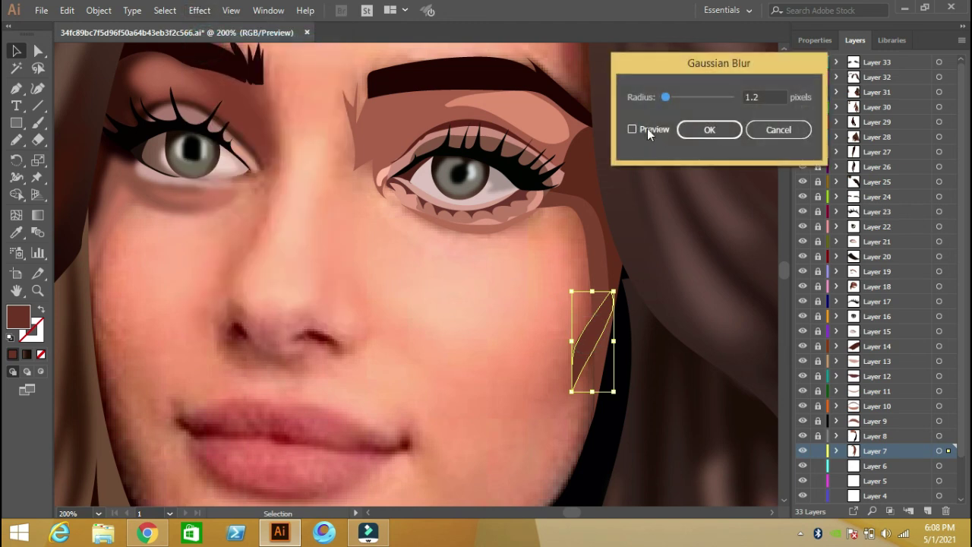
click(672, 98)
Blur the larger cheek shading shape with a Gaussian Blur radius of 6.3.
click(709, 129)
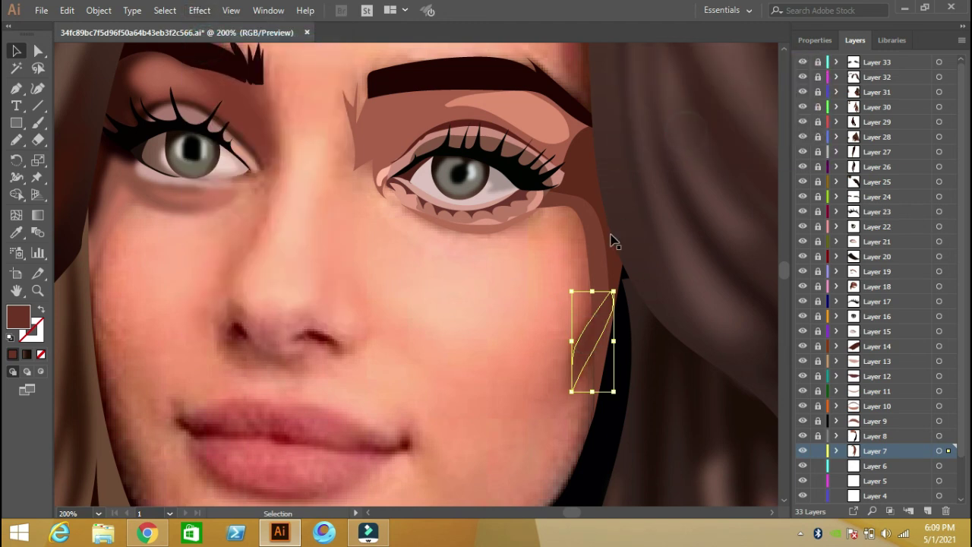
click(612, 240)
click(200, 10)
click(220, 39)
click(631, 129)
drag(672, 97, 681, 97)
click(700, 130)
Lock Layer 7, unlock Layer 8, and reapply the blur to its shading shape.
click(818, 450)
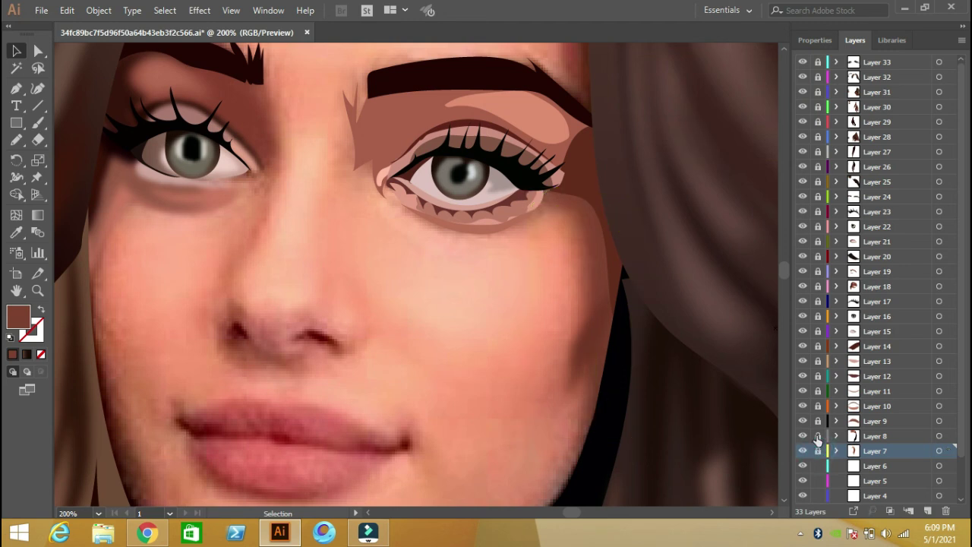
click(607, 227)
click(200, 10)
key(ctrl+shift+a)
Reapply the Gaussian Blur to the eyeshadow and upper eye shapes above the right eye.
click(429, 114)
click(200, 10)
key(ctrl+shift+a)
click(516, 119)
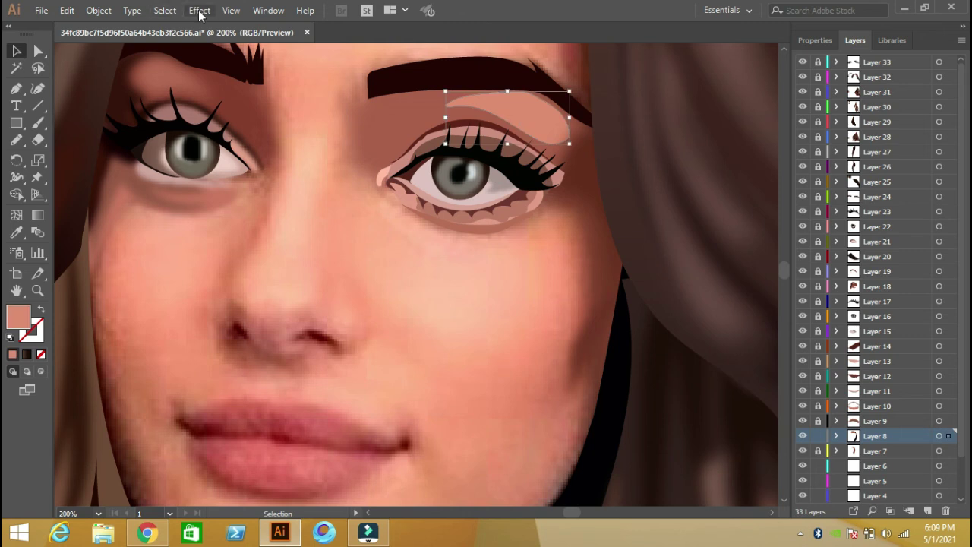
click(200, 10)
click(204, 30)
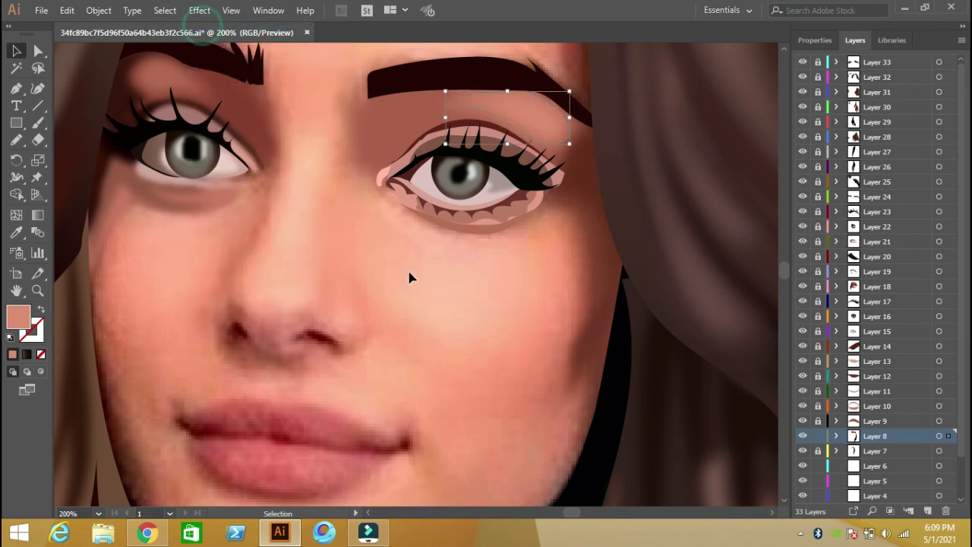
Unlock Layer 9 and blur the eyeliner shape with a reduced Gaussian Blur radius.
click(818, 421)
click(474, 136)
click(199, 10)
click(220, 33)
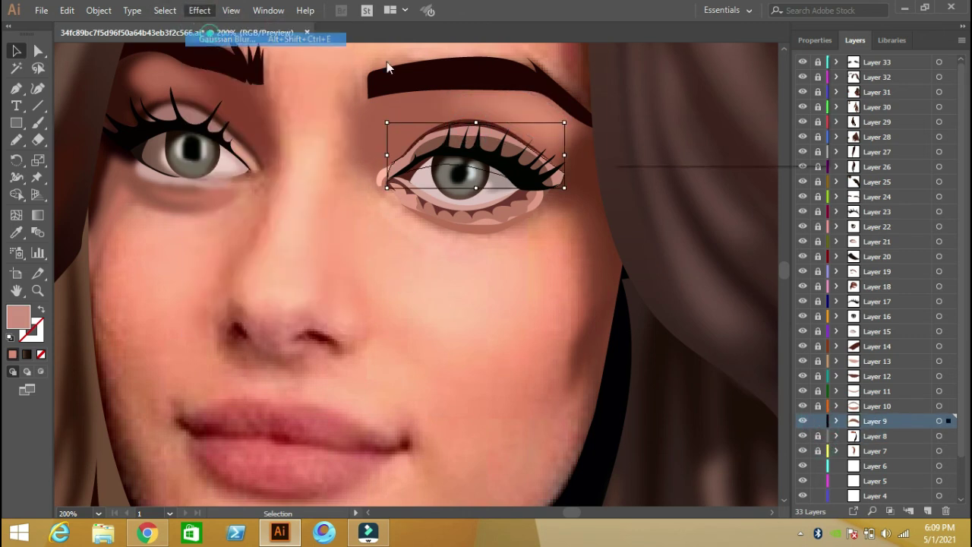
click(633, 130)
drag(679, 97, 662, 97)
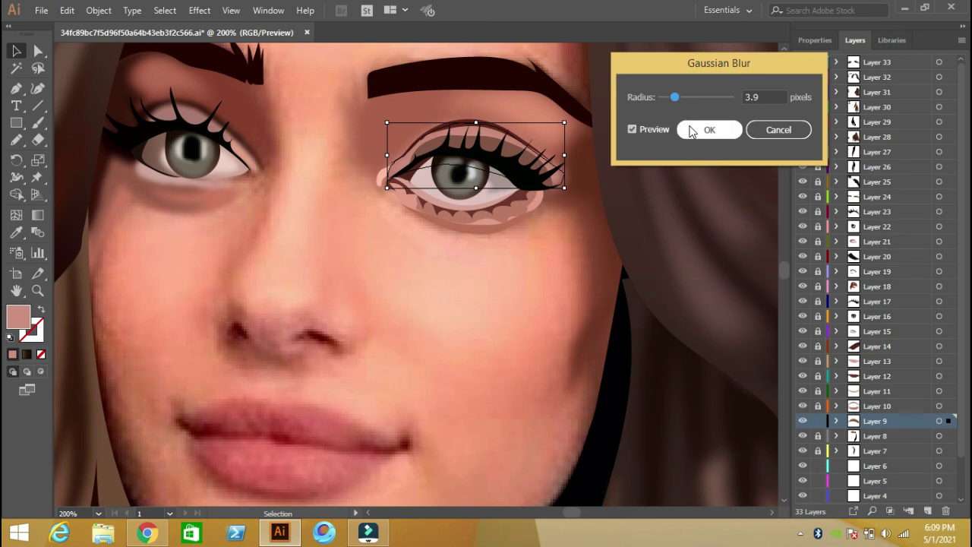
click(706, 130)
Apply a previewed Gaussian Blur to the second eyeliner shape.
click(198, 10)
click(216, 38)
click(633, 130)
click(709, 129)
click(498, 151)
click(199, 10)
click(216, 38)
click(652, 130)
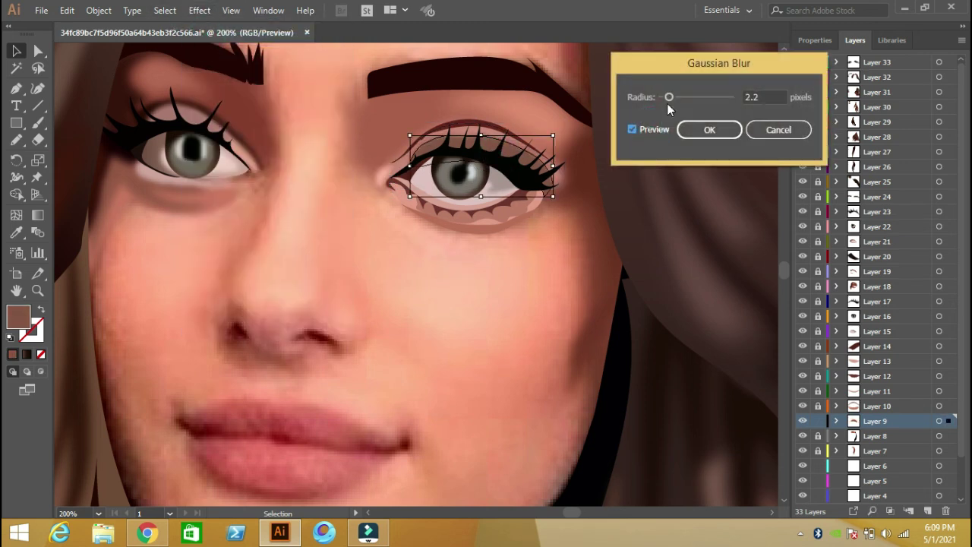
click(706, 130)
click(468, 224)
Blur the eyelid shape on Layer 10 with a Gaussian Blur radius of 1.8.
click(513, 139)
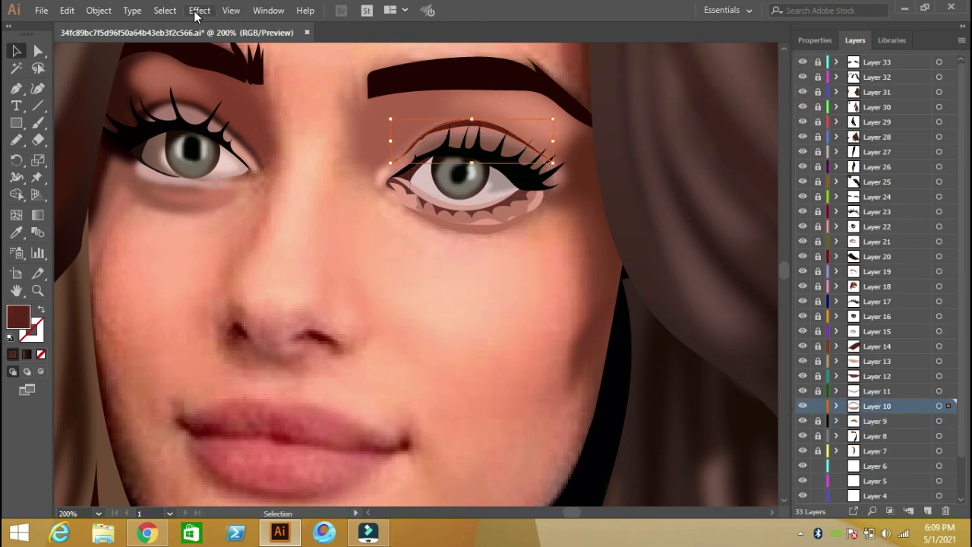
click(200, 10)
click(228, 44)
click(632, 130)
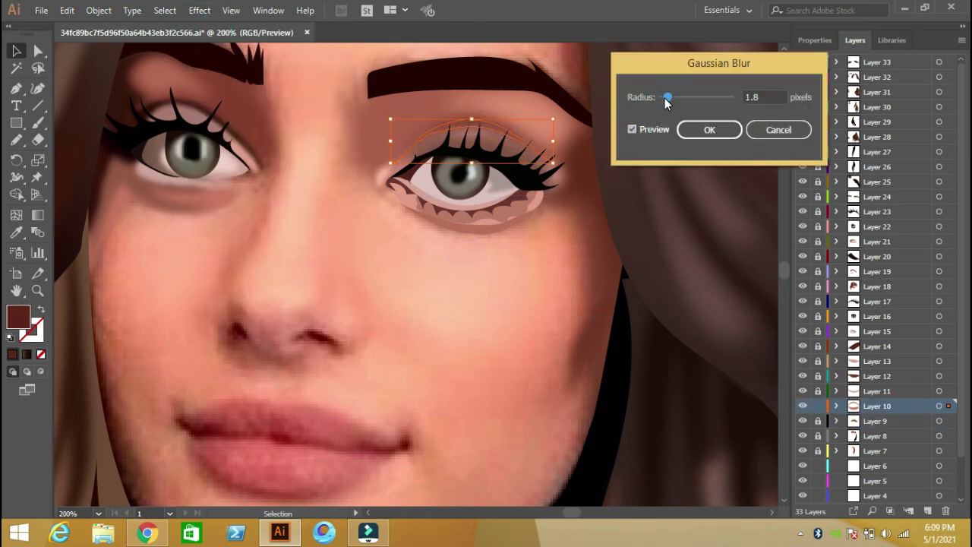
drag(674, 99, 659, 99)
click(710, 130)
Reapply the last Gaussian Blur to the lower-lid shapes under the eye.
click(498, 218)
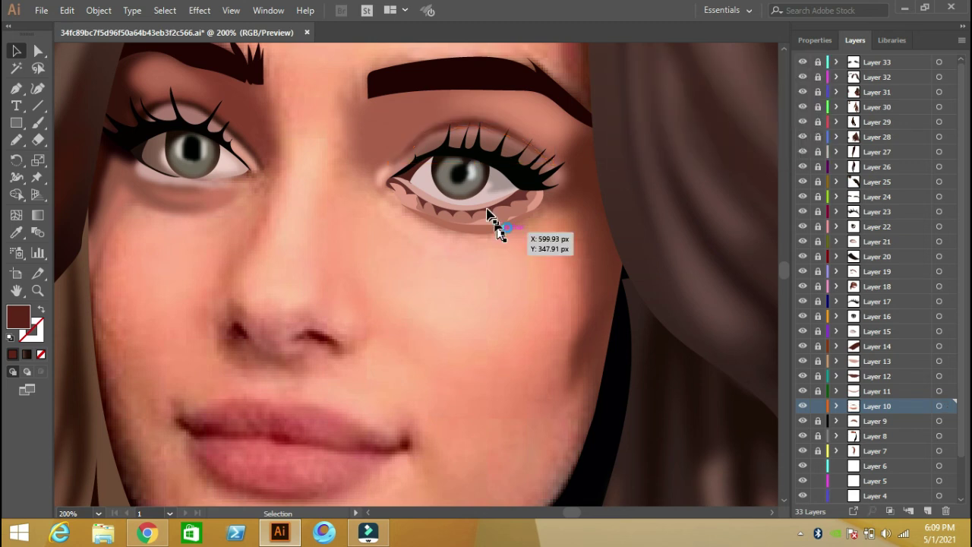
click(404, 203)
click(199, 11)
click(243, 24)
click(445, 289)
click(199, 10)
click(242, 24)
click(461, 271)
Unlock Layer 11 and apply a Gaussian Blur to its lower-lid shape.
click(876, 390)
click(818, 390)
click(200, 11)
click(258, 37)
click(633, 129)
click(698, 129)
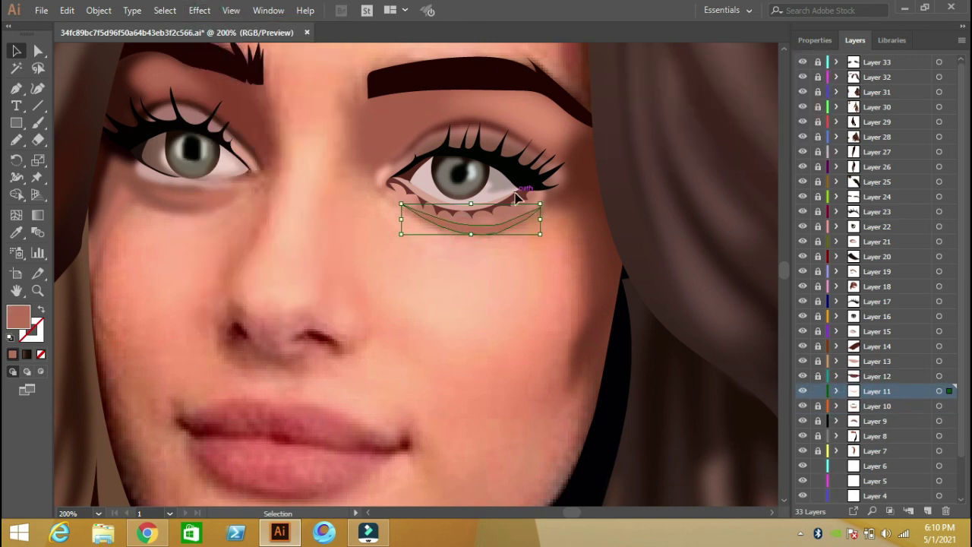
Unlock Layer 12 and reapply the Gaussian Blur to its lower-lid shape.
click(818, 376)
click(501, 206)
click(200, 10)
click(243, 24)
click(460, 276)
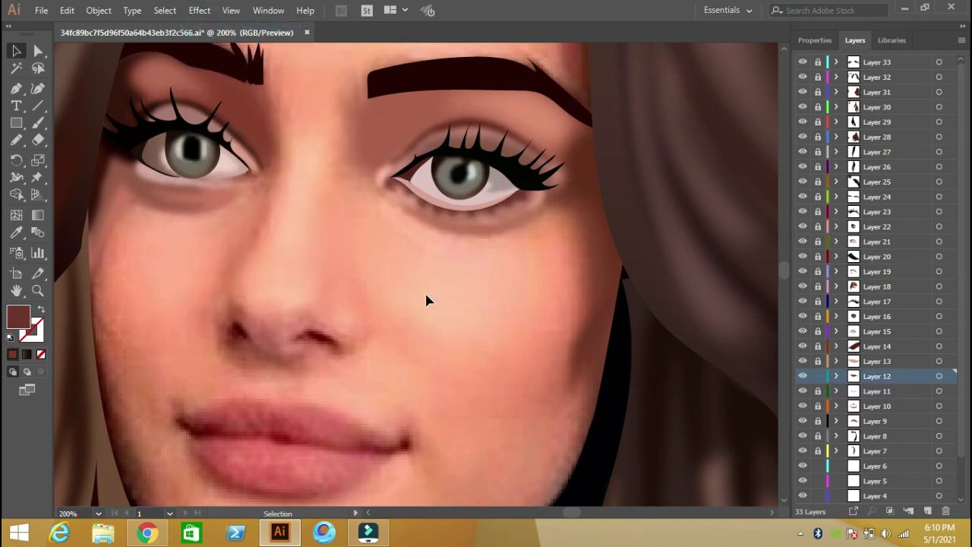
Lock Layer 12 and add several new empty layers.
drag(426, 300, 549, 202)
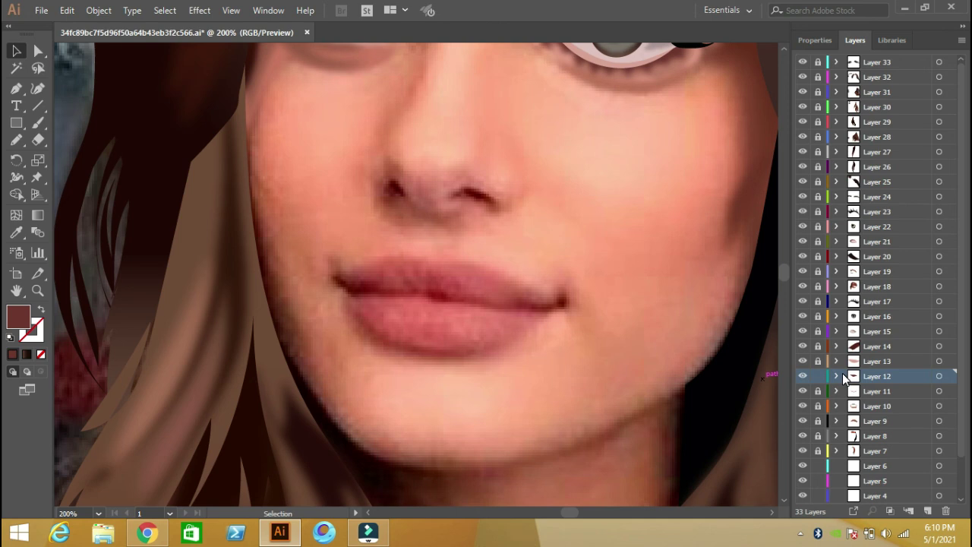
click(818, 375)
click(873, 465)
key(ctrl+l)
key(ctrl+l)
key(ctrl+l)
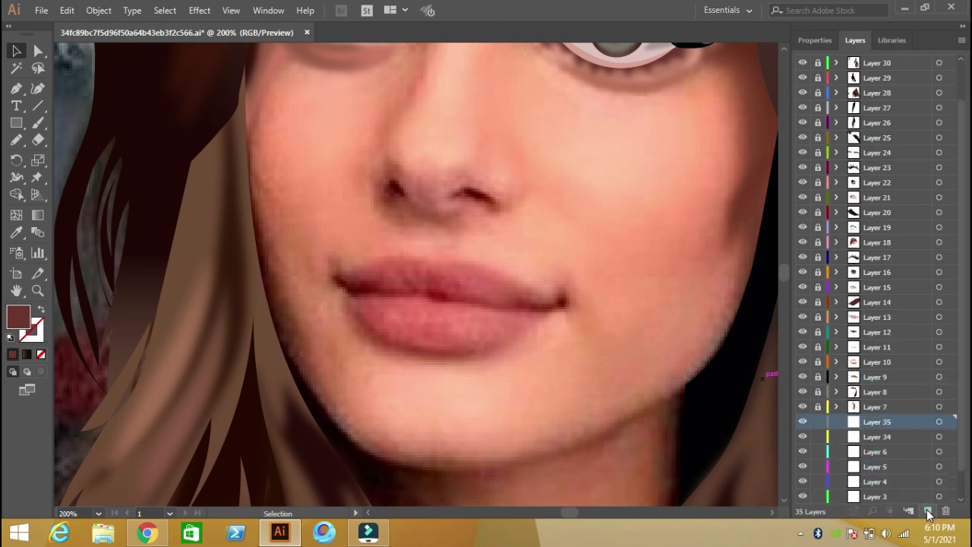
scroll(962, 464, down, 5)
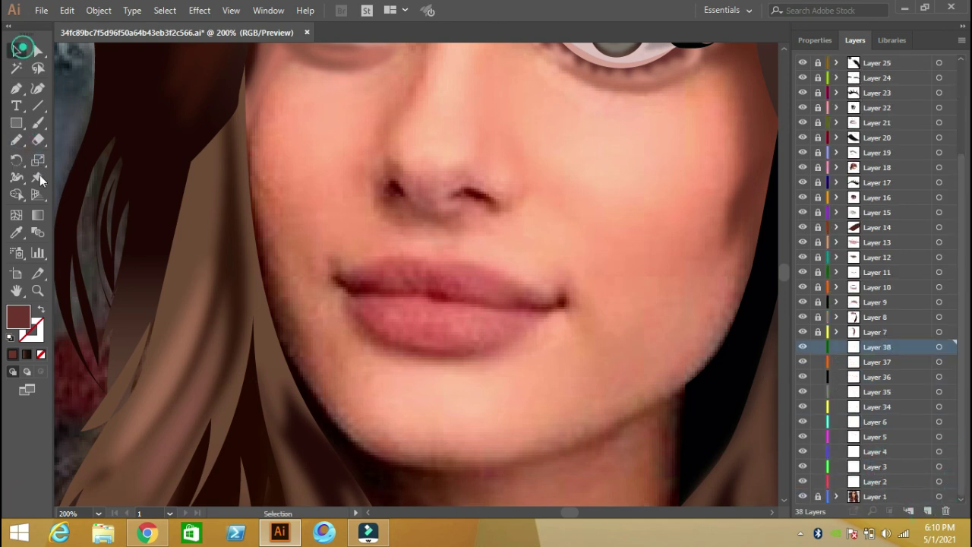
Zoom out to 57% and hide the reference photo on Layer 1.
click(99, 514)
click(104, 503)
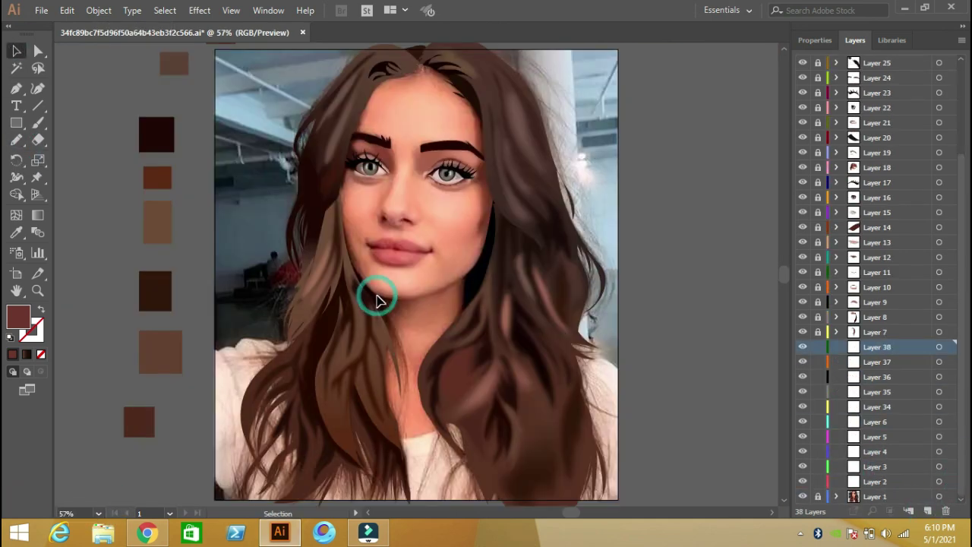
click(802, 495)
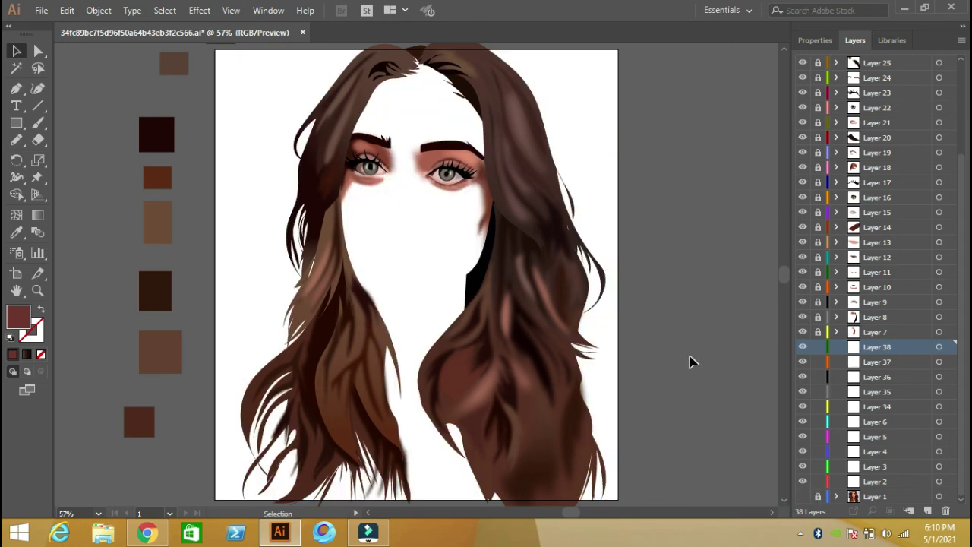